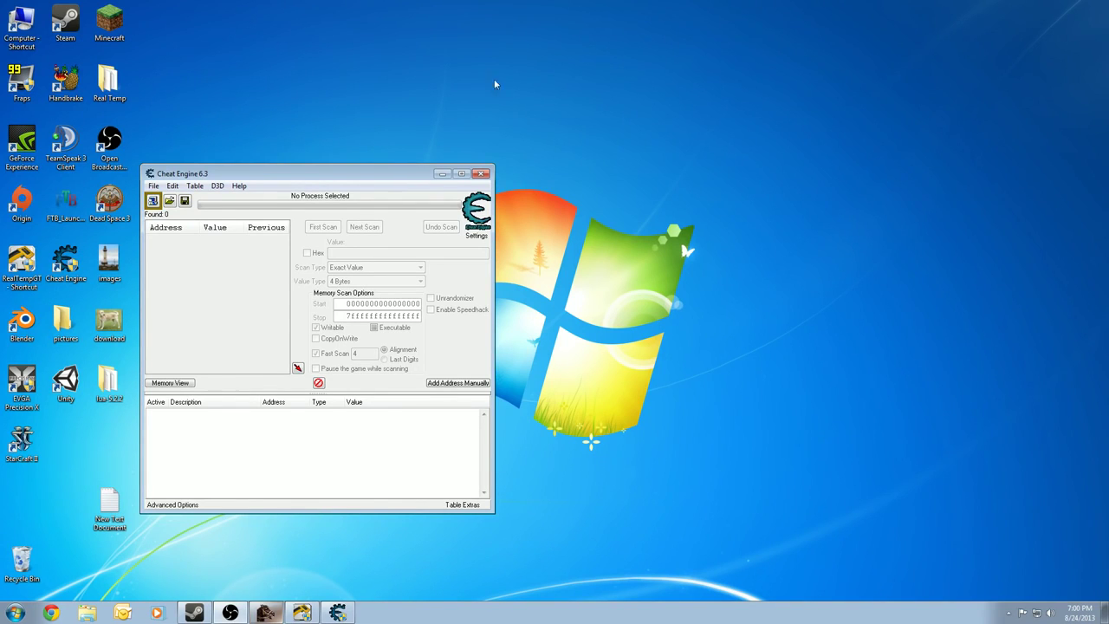
- Attach Cheat Engine to the running mb_warband.exe process
drag(386, 178, 404, 61)
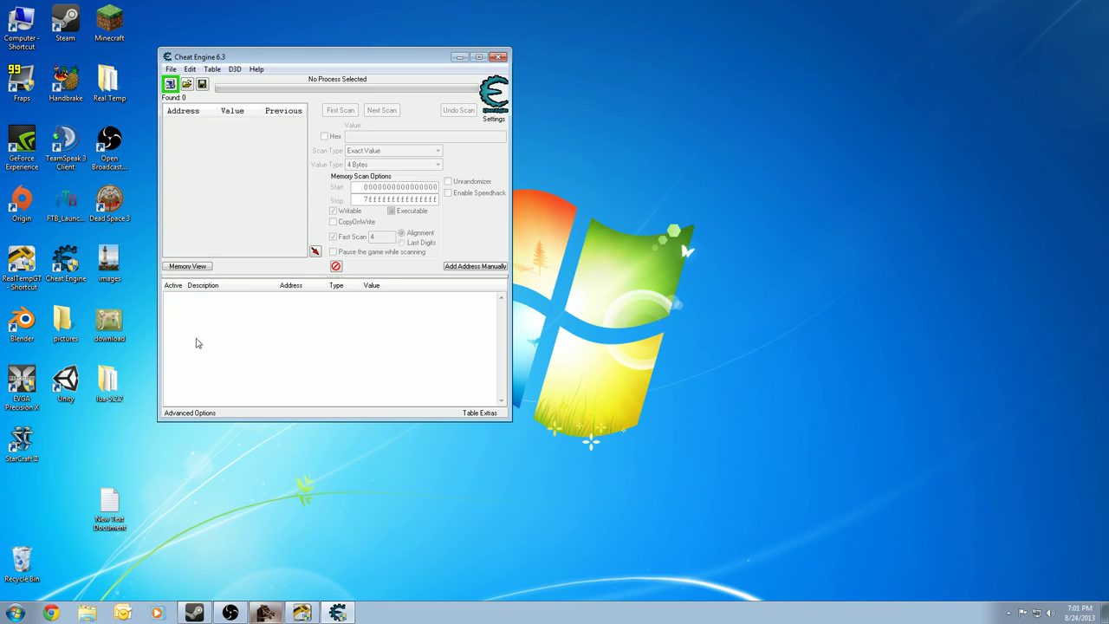
drag(242, 49, 275, 58)
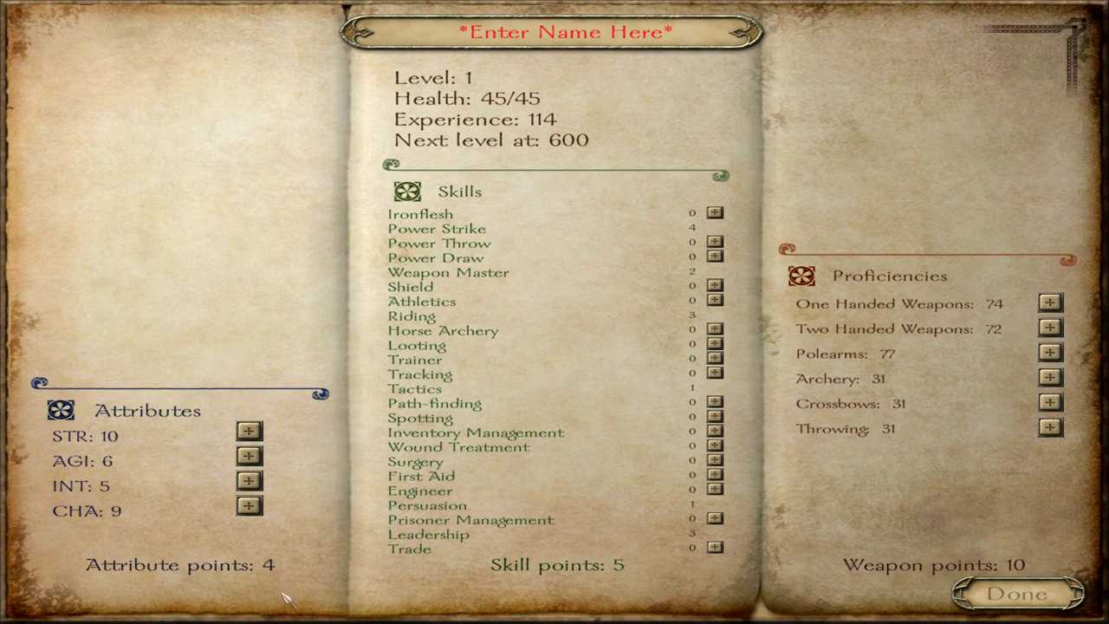
key(alt+Tab)
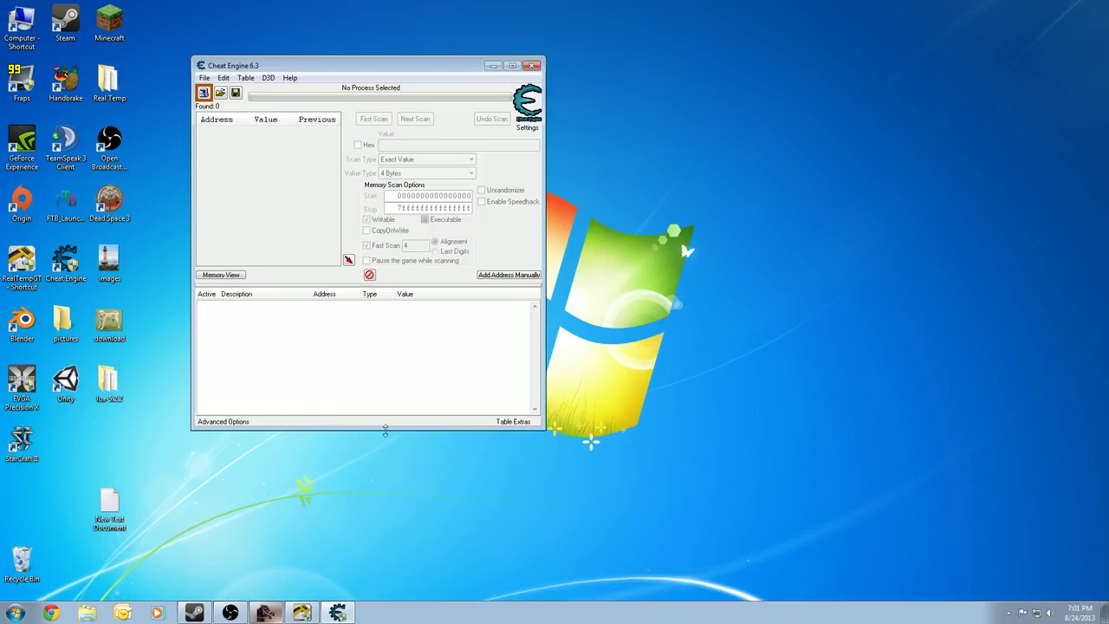
click(205, 96)
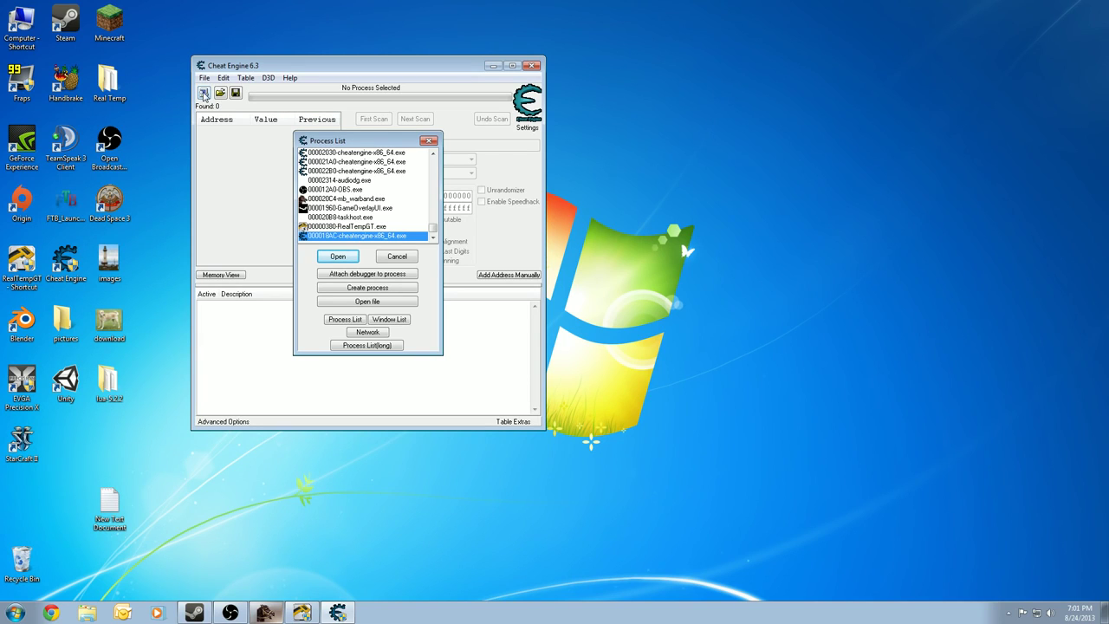
click(364, 199)
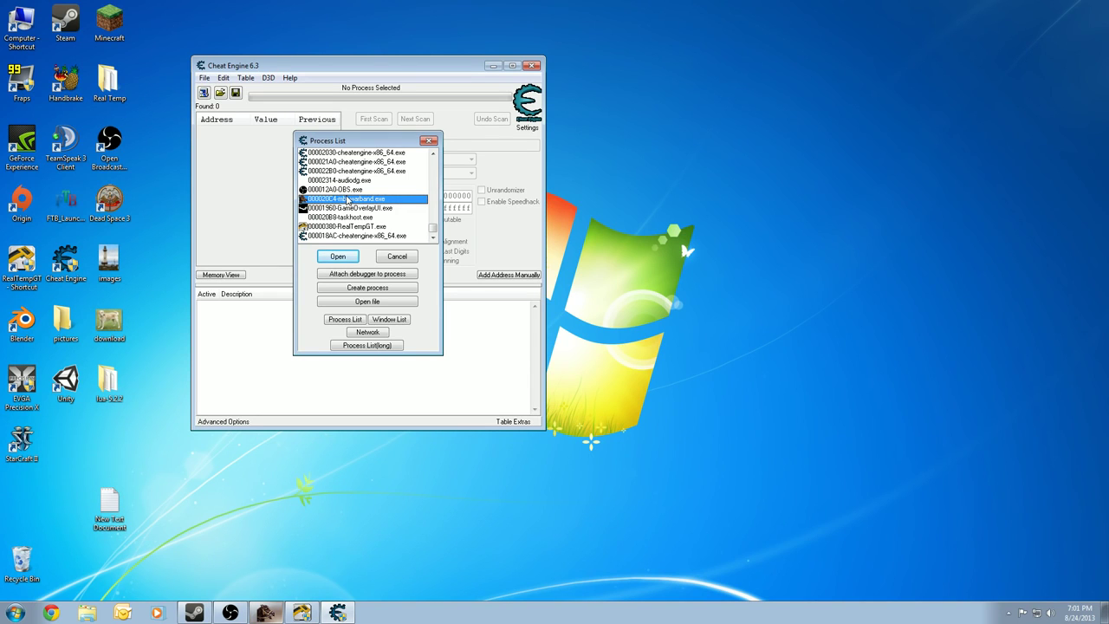
double_click(347, 200)
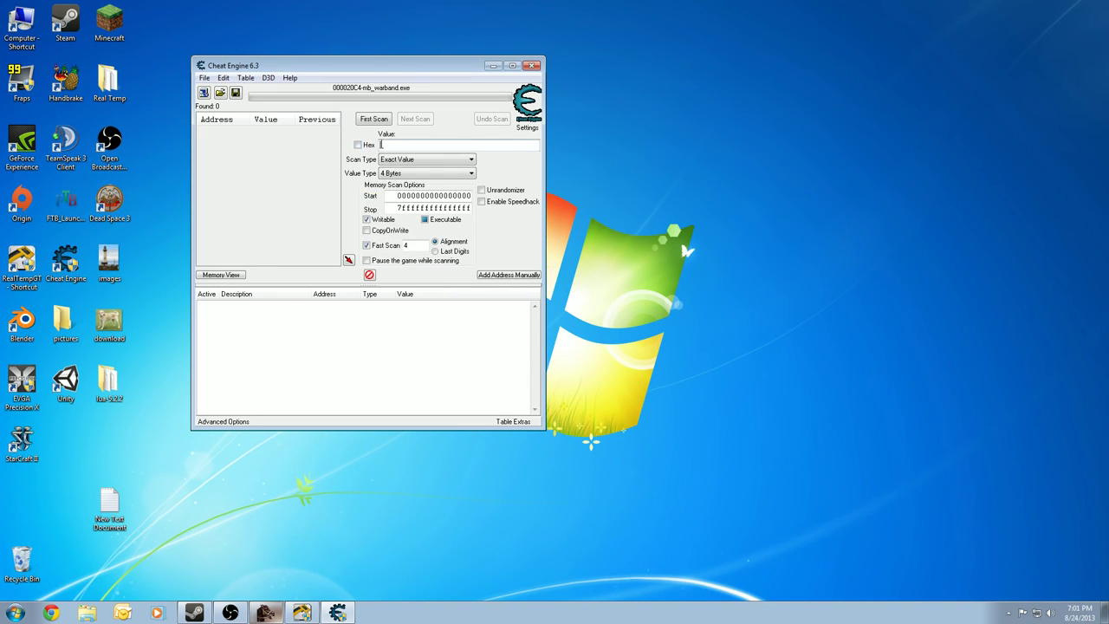
- Run a first scan for the exact value 4 as 4 Bytes, reviewing the available value types and scan types
text(4)
click(457, 176)
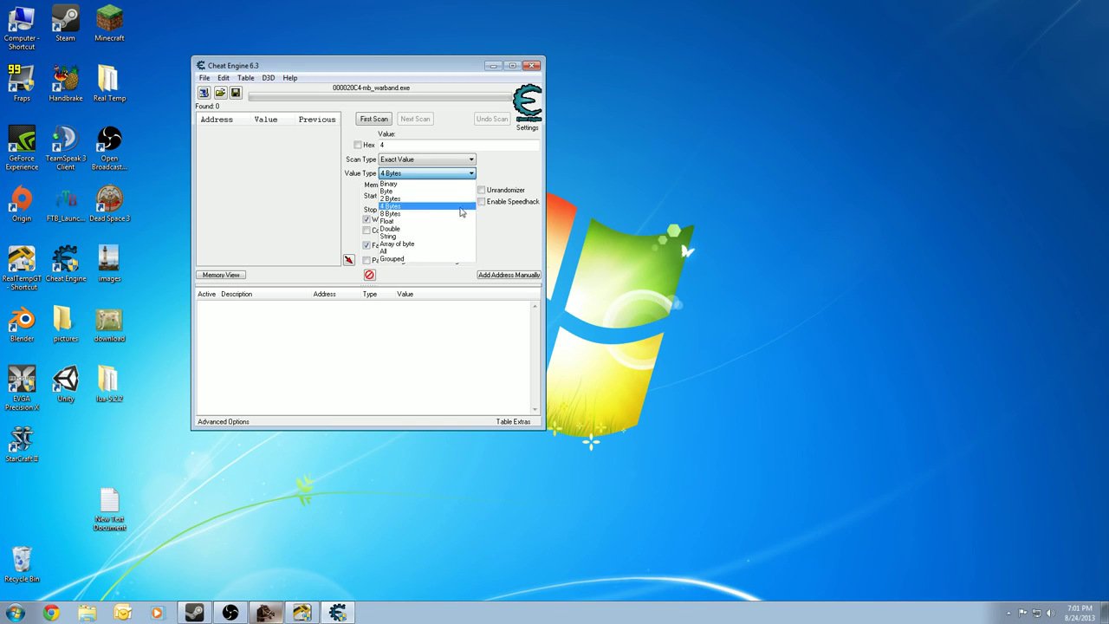
click(514, 163)
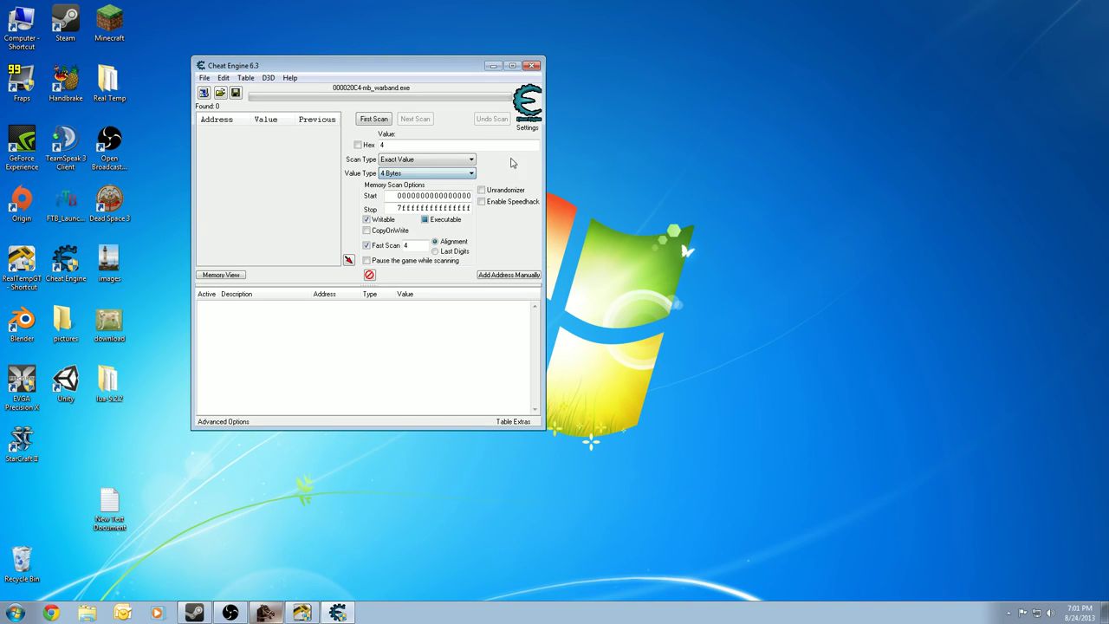
click(441, 175)
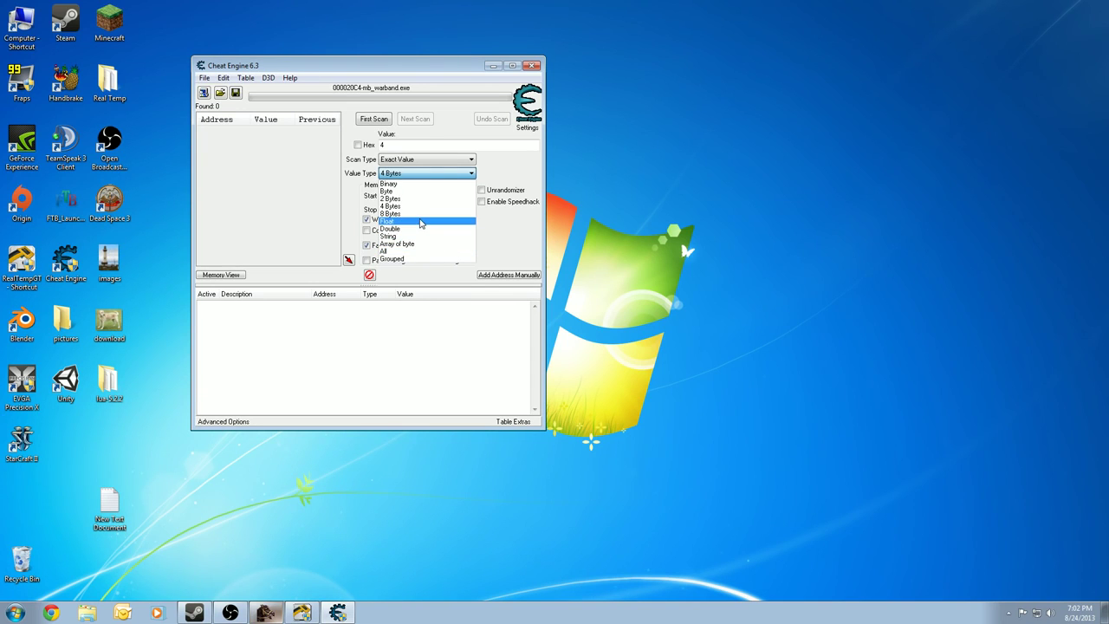
click(524, 173)
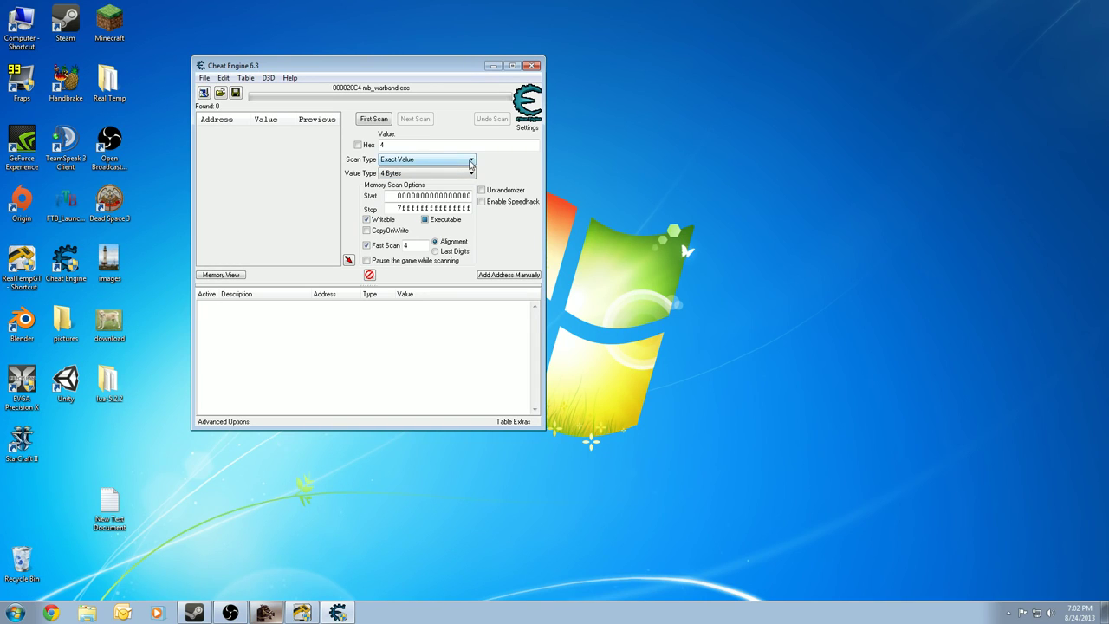
click(413, 162)
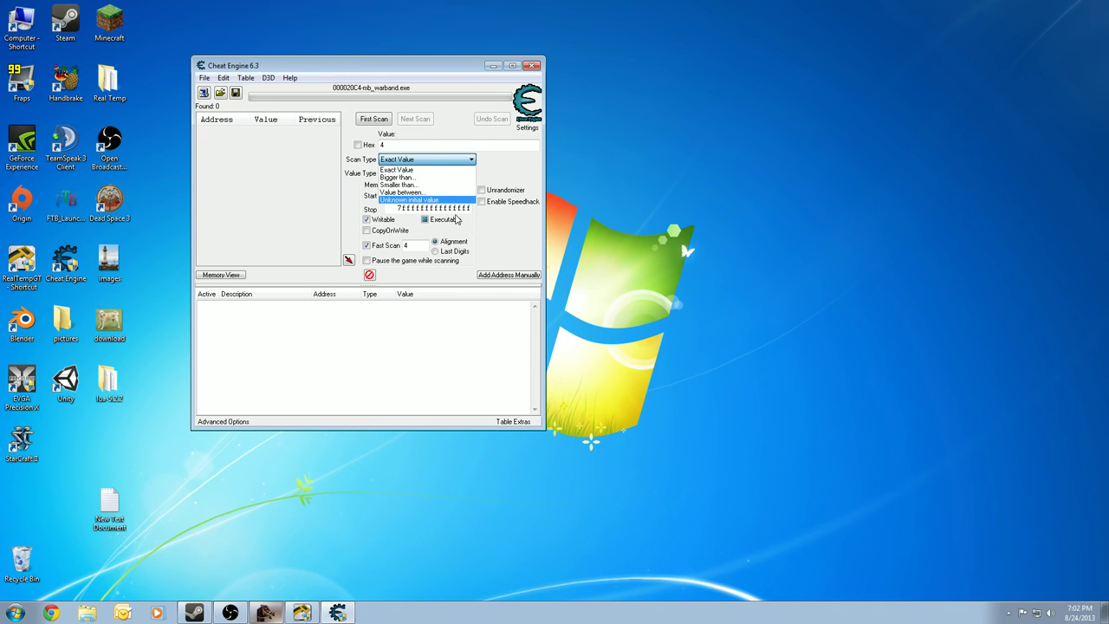
click(529, 173)
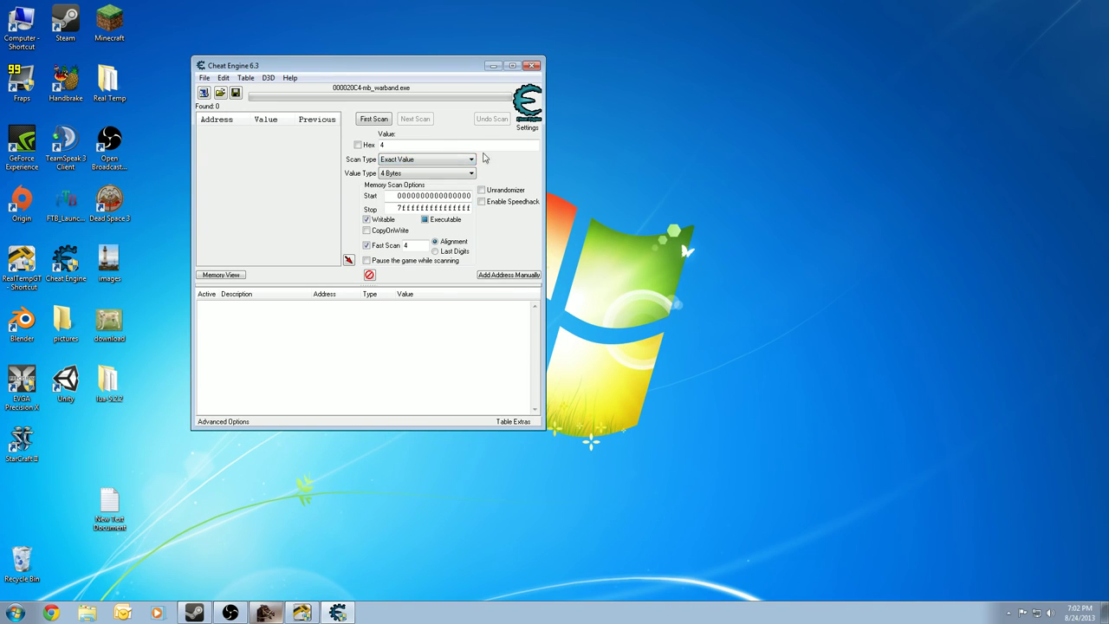
click(374, 121)
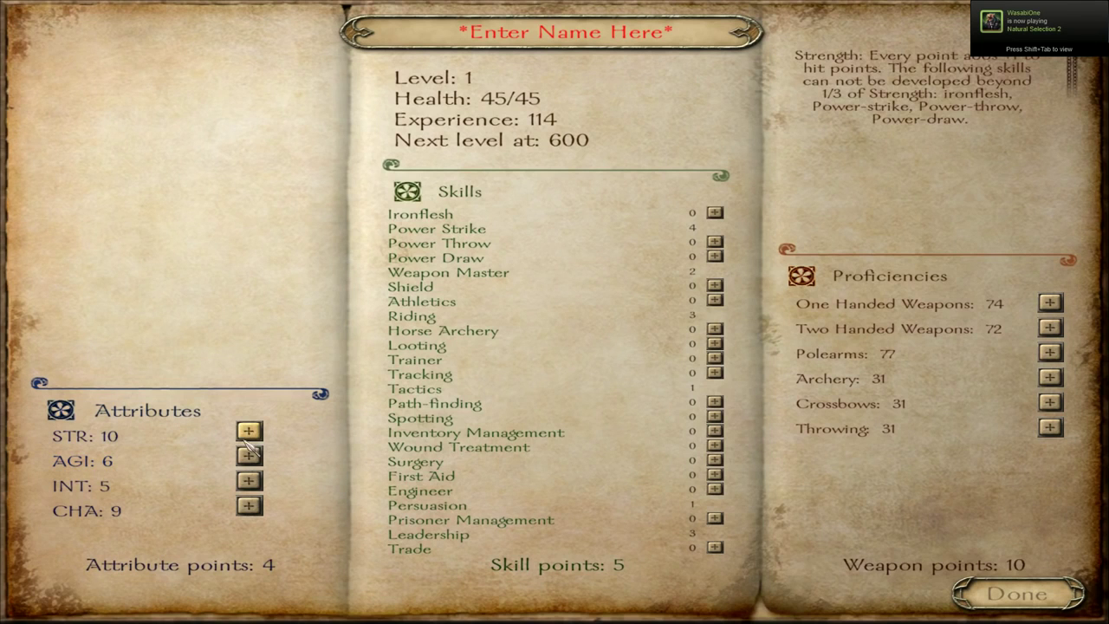
- Raise Strength to 11 in the game and narrow the Cheat Engine results with a next scan for 3
click(248, 432)
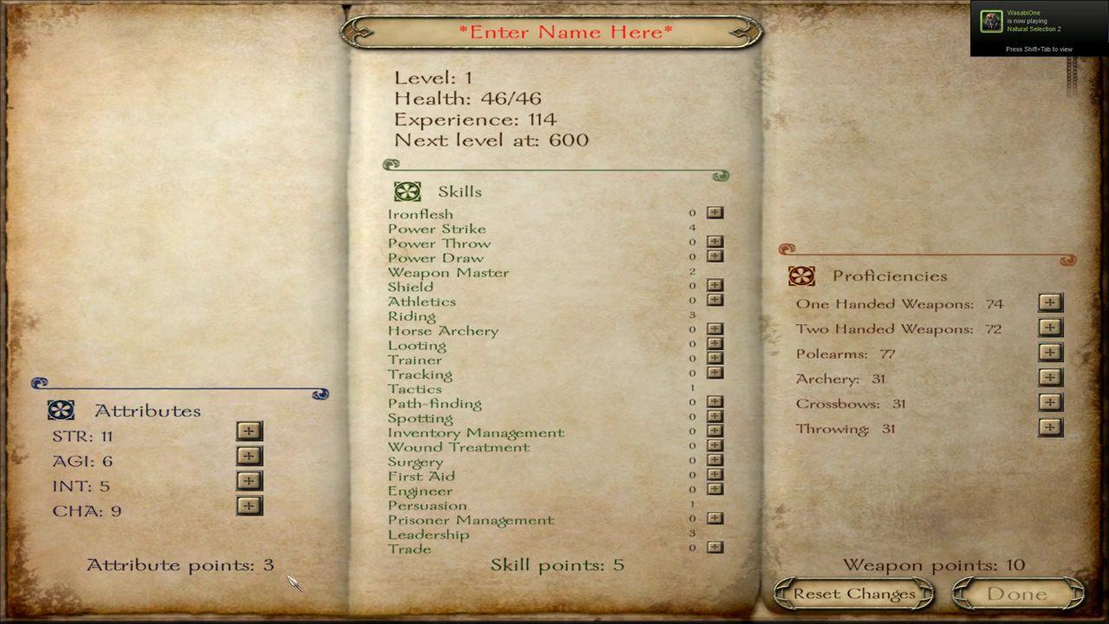
key(alt+Tab)
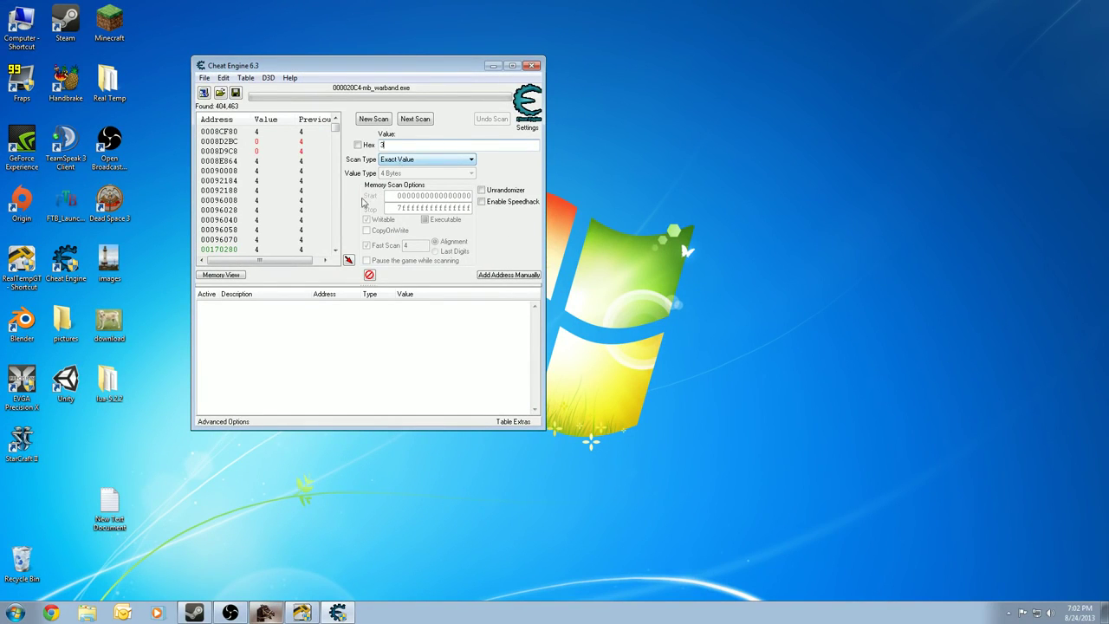
key(Return)
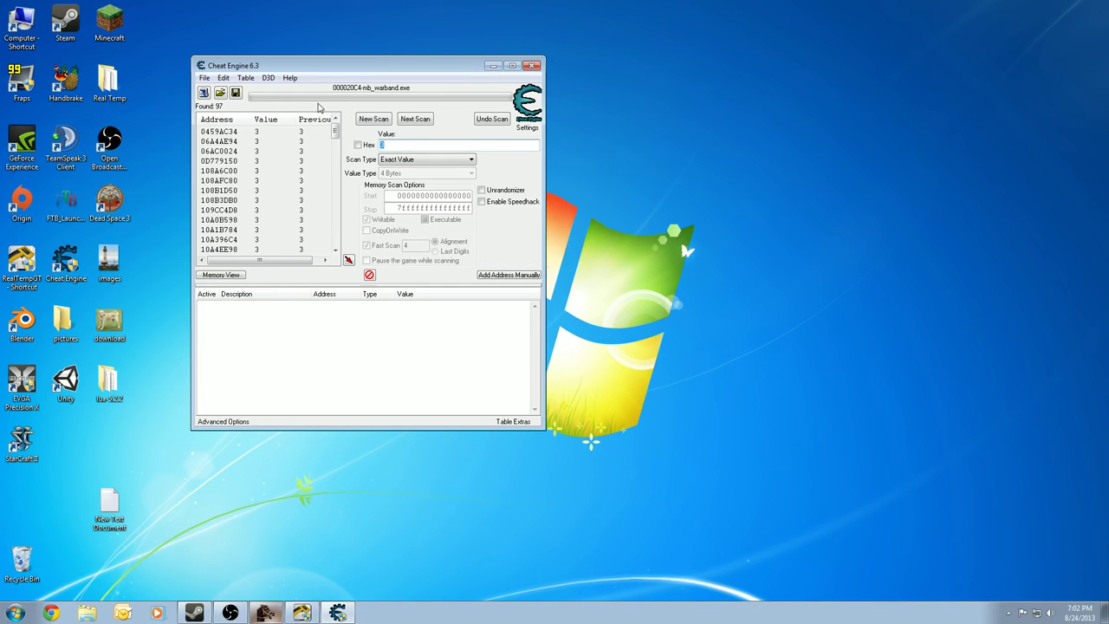
- Raise Strength to 12 in the game and narrow the Cheat Engine results with a next scan for 2
click(268, 613)
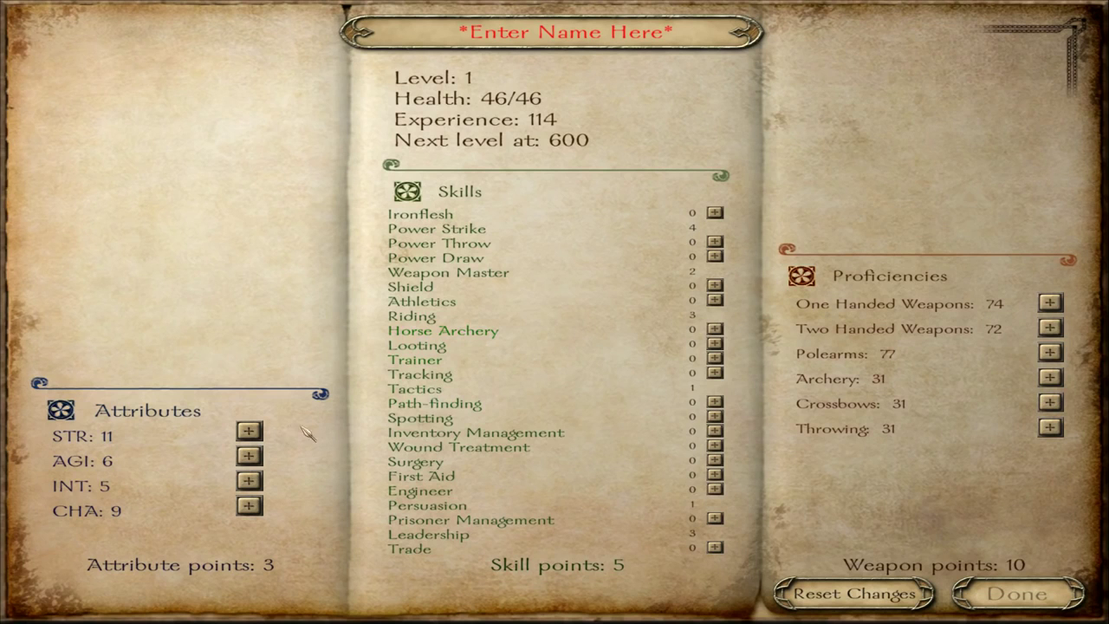
click(248, 430)
key(alt+Tab)
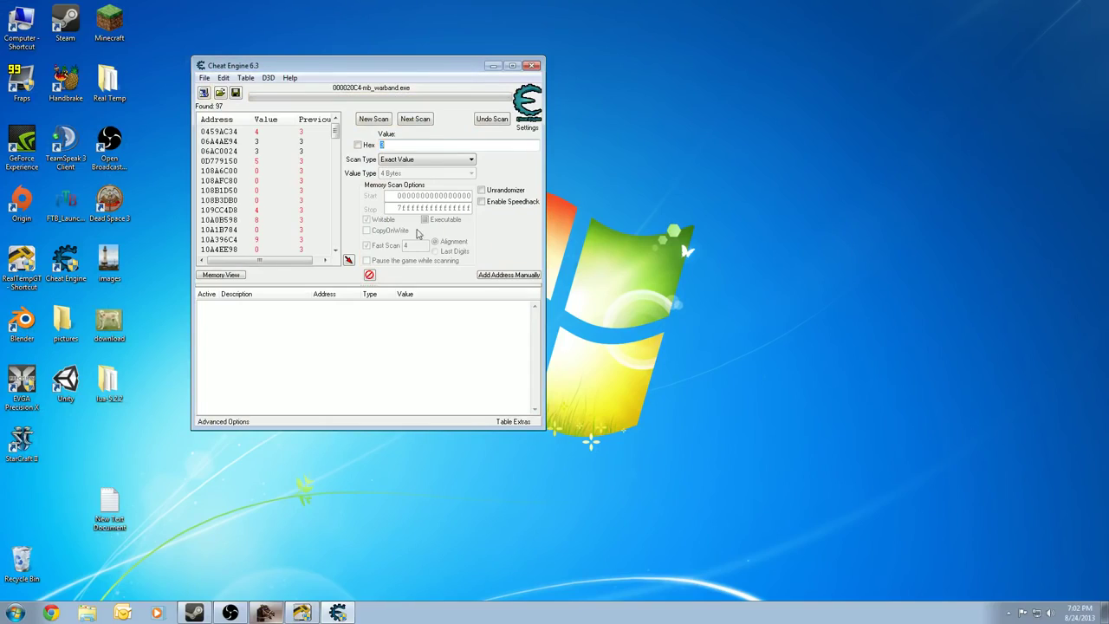
key(Return)
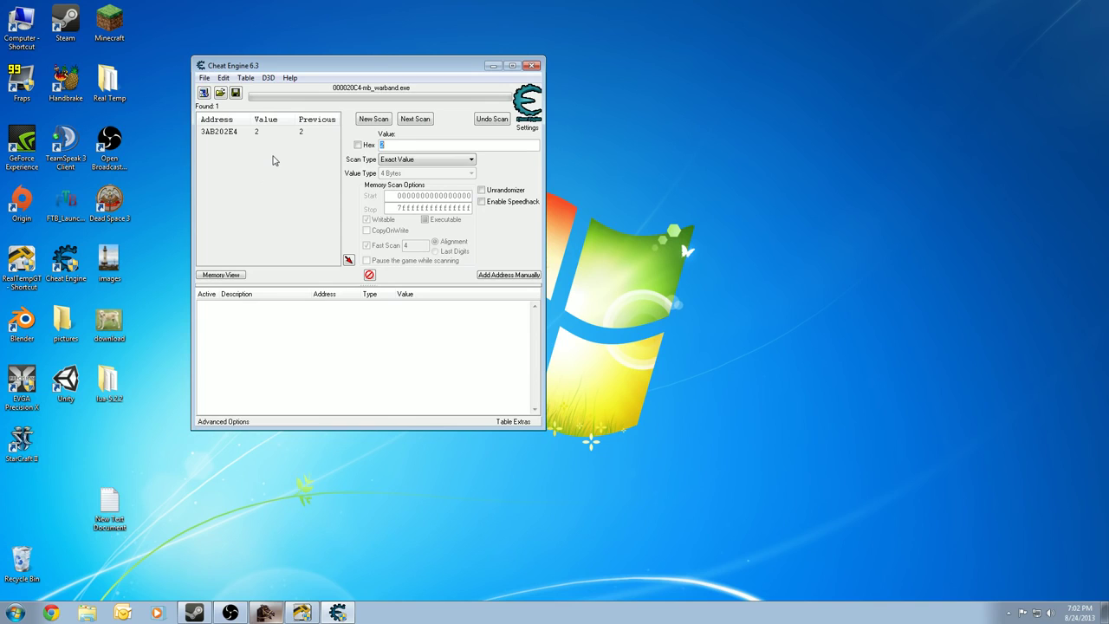
- Add the found address to the address list, set its value to 10 and freeze it
click(230, 135)
double_click(230, 135)
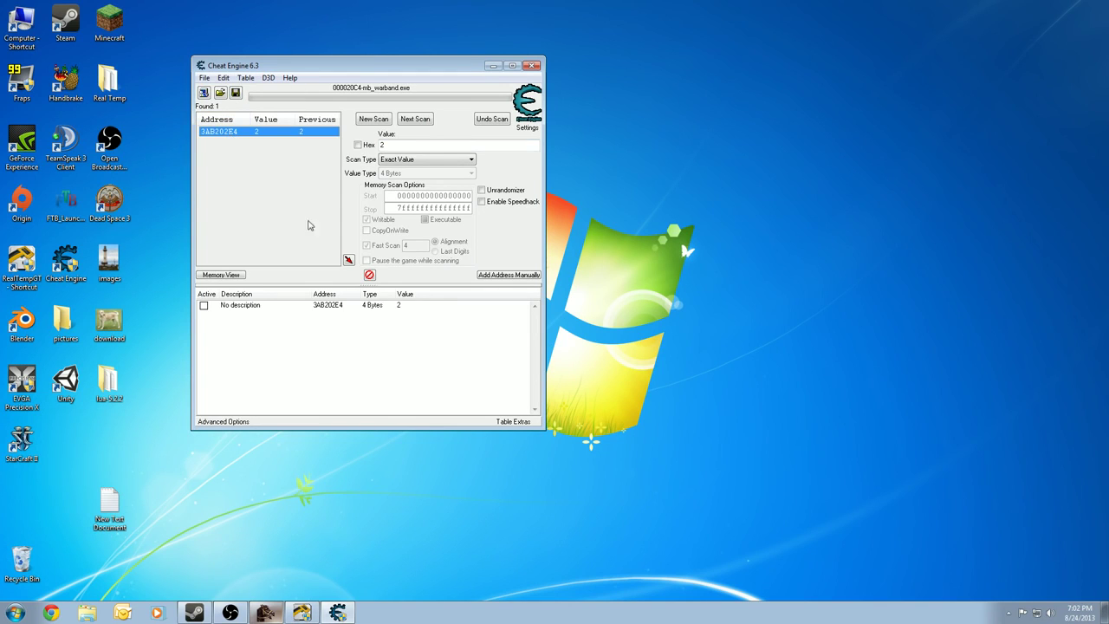
double_click(409, 309)
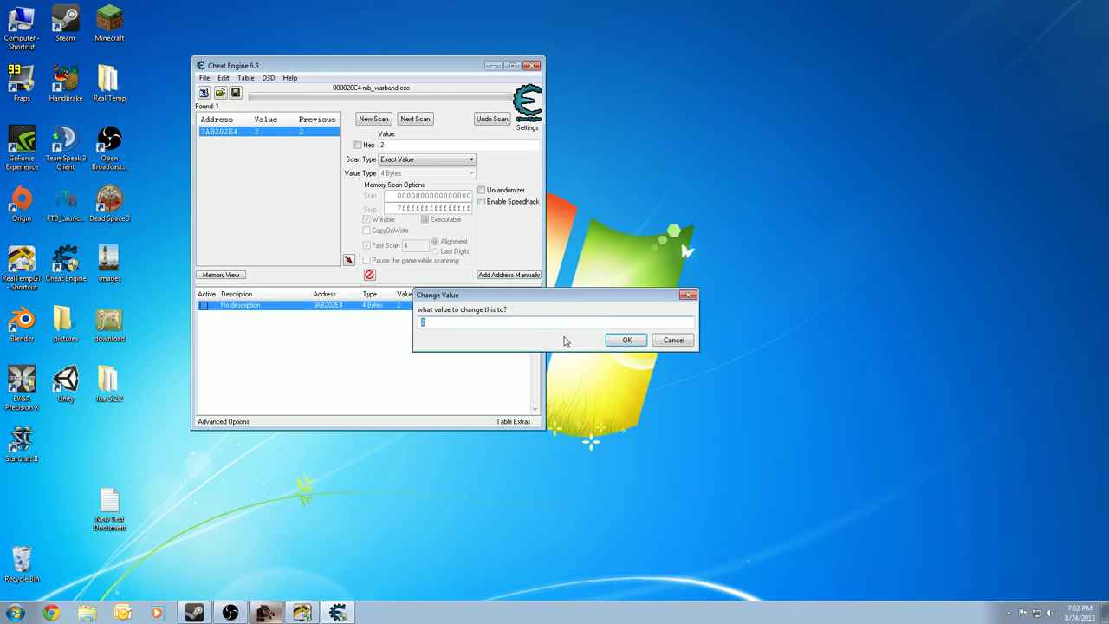
text(10)
key(Return)
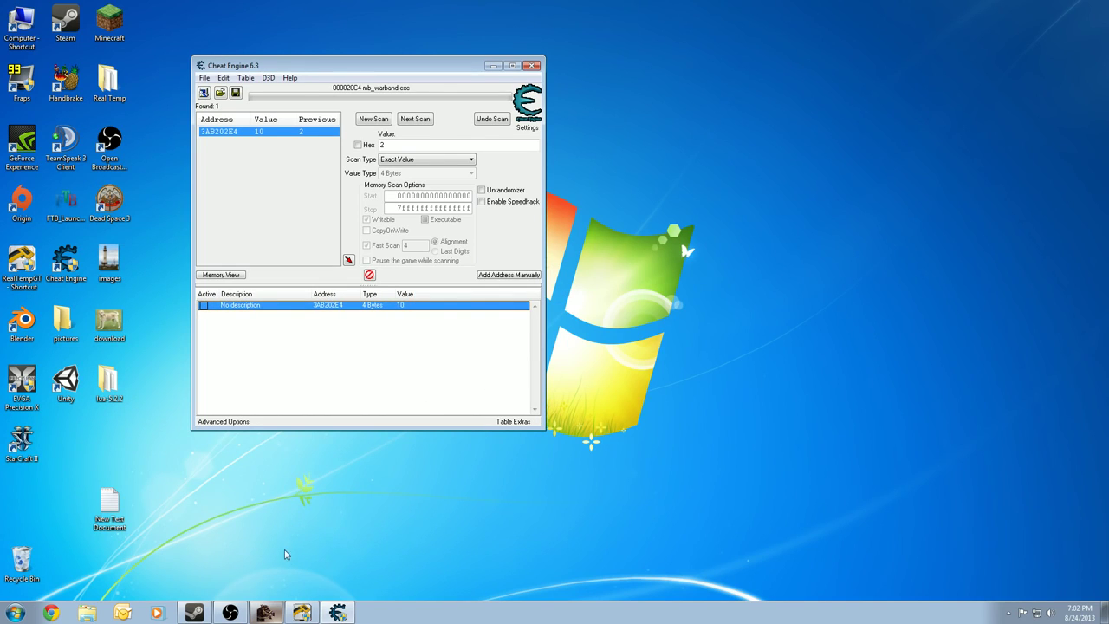
click(204, 306)
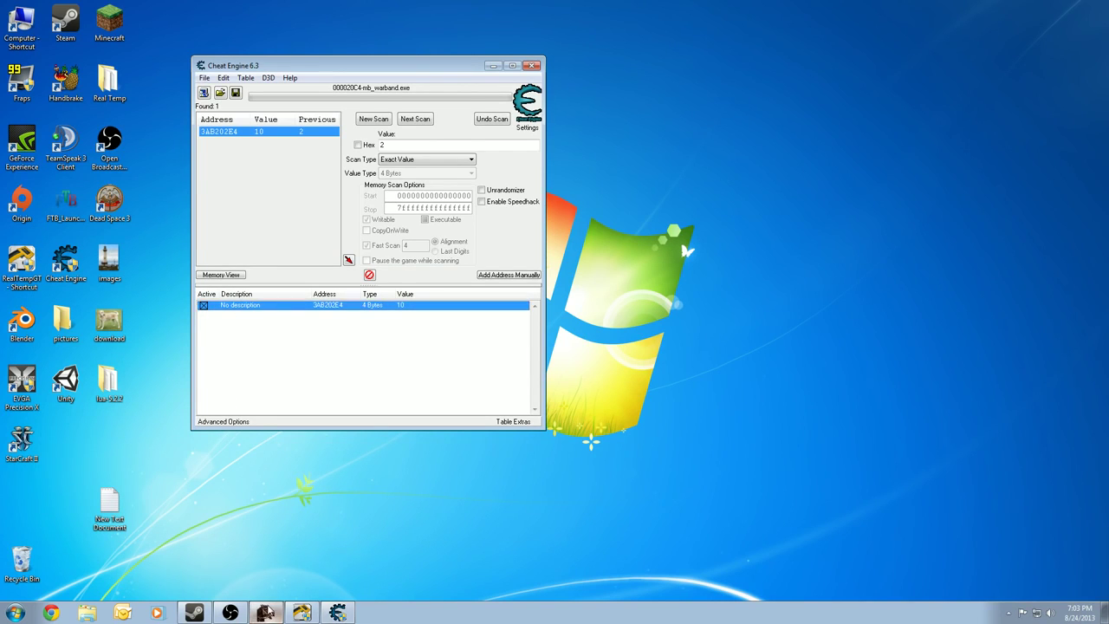
- Switch to the game, raise Strength to 20 and reset the attribute changes
click(266, 613)
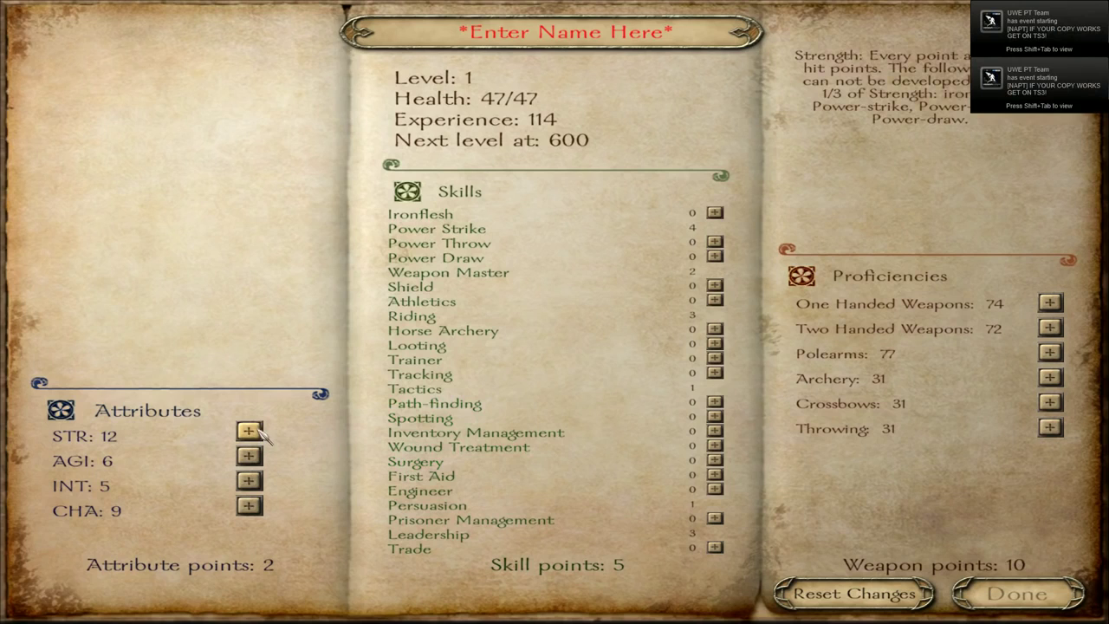
click(260, 429)
click(260, 430)
click(260, 429)
click(260, 430)
click(260, 430)
click(261, 431)
click(261, 430)
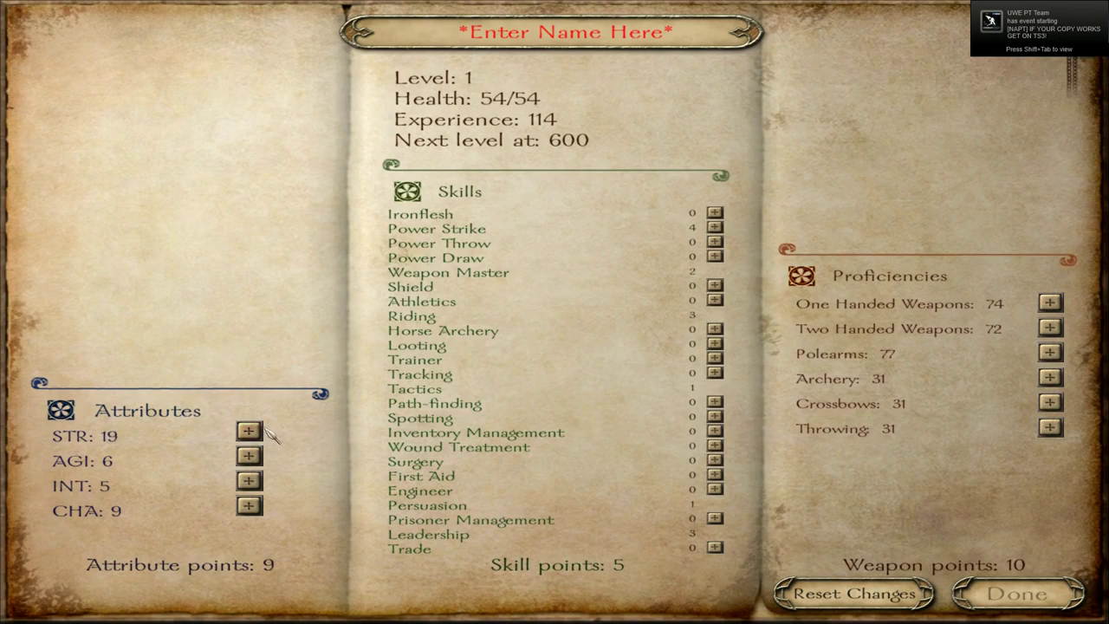
click(260, 431)
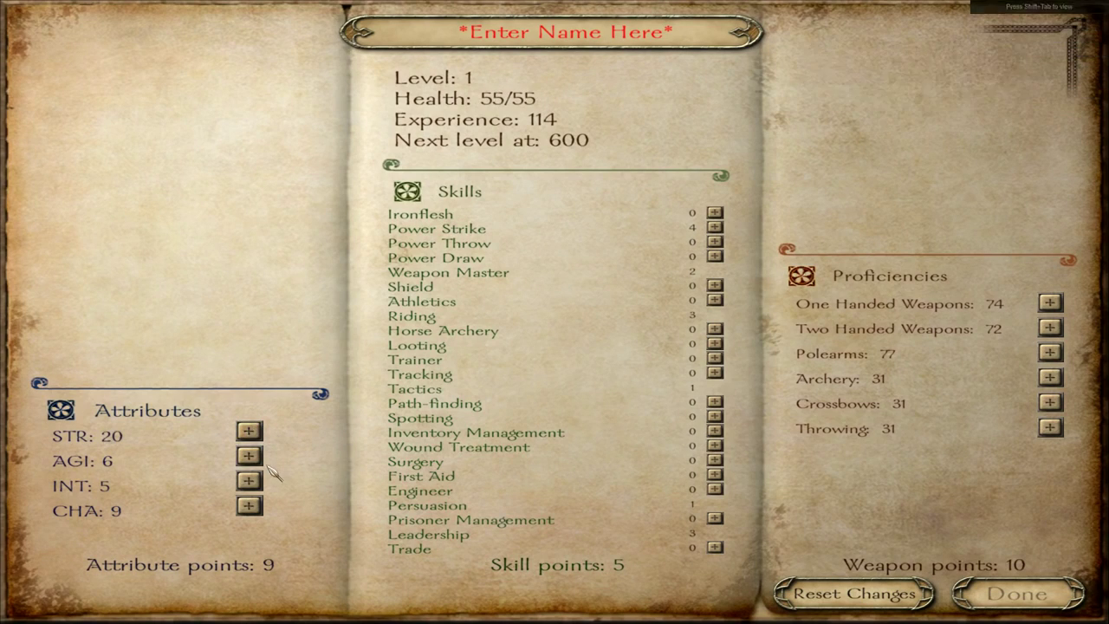
click(797, 591)
- Raise Strength to 18 with the attribute points
click(250, 431)
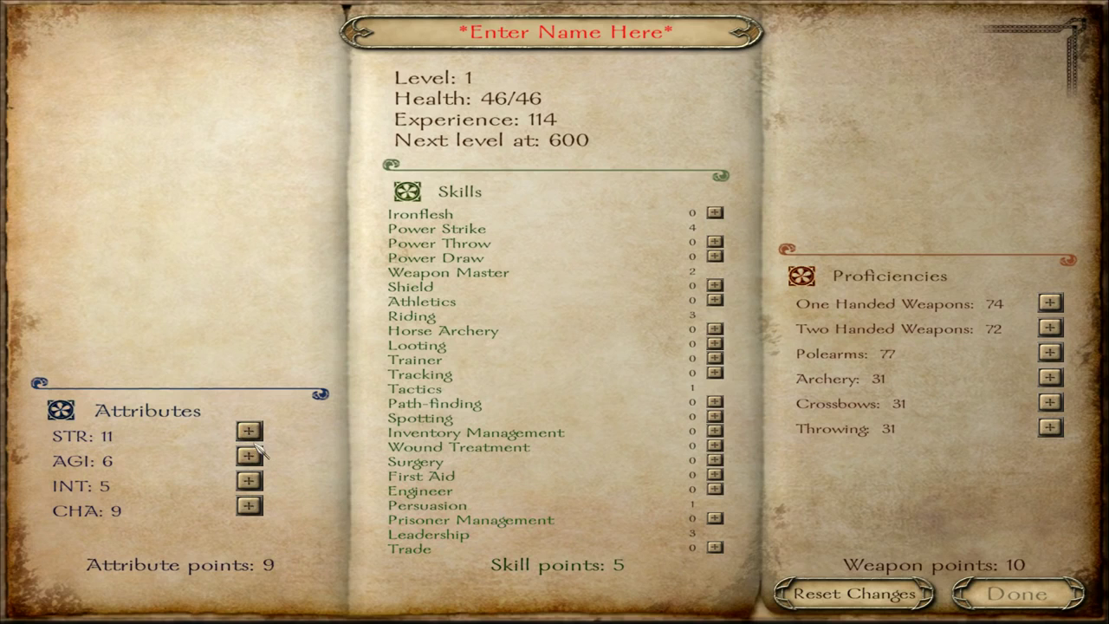
click(248, 432)
click(249, 432)
click(248, 432)
click(248, 432)
click(248, 431)
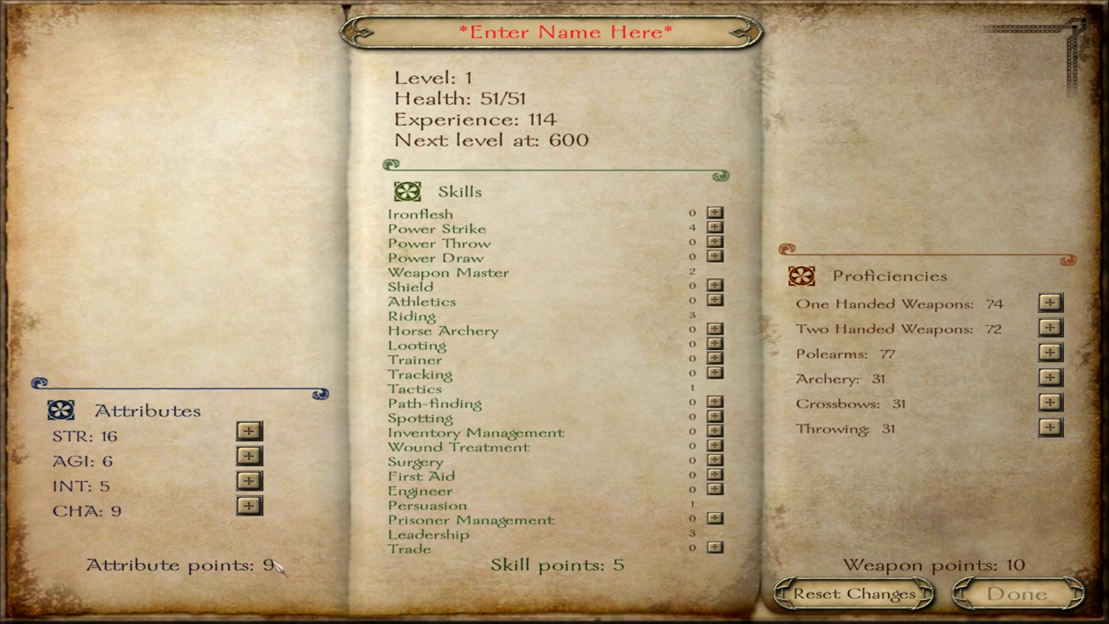
click(248, 431)
click(248, 431)
- Unfreeze the attribute points address in Cheat Engine and return to the game
key(alt+Tab)
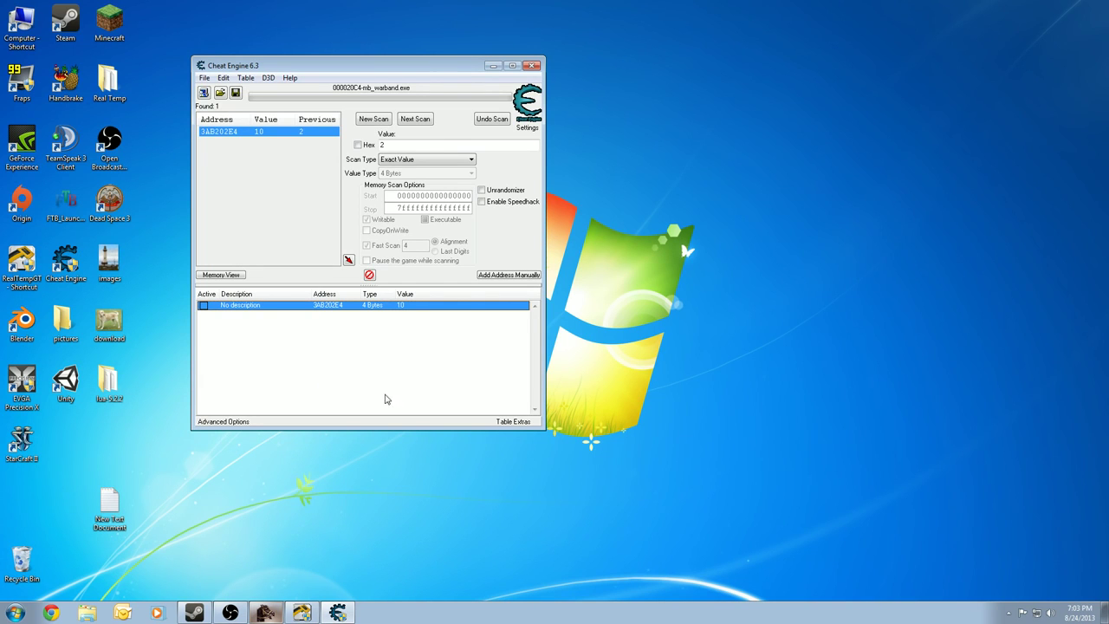
click(267, 613)
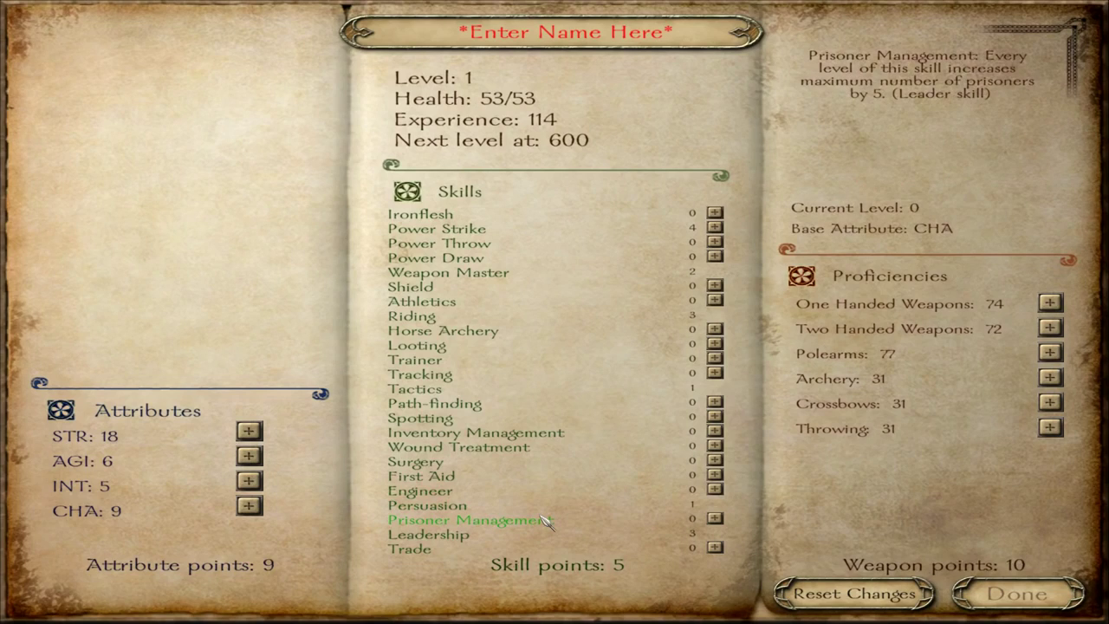
- Launch Mount & Blade: Warband again from the Steam library and move the Cheat Engine window aside
key(alt+Tab)
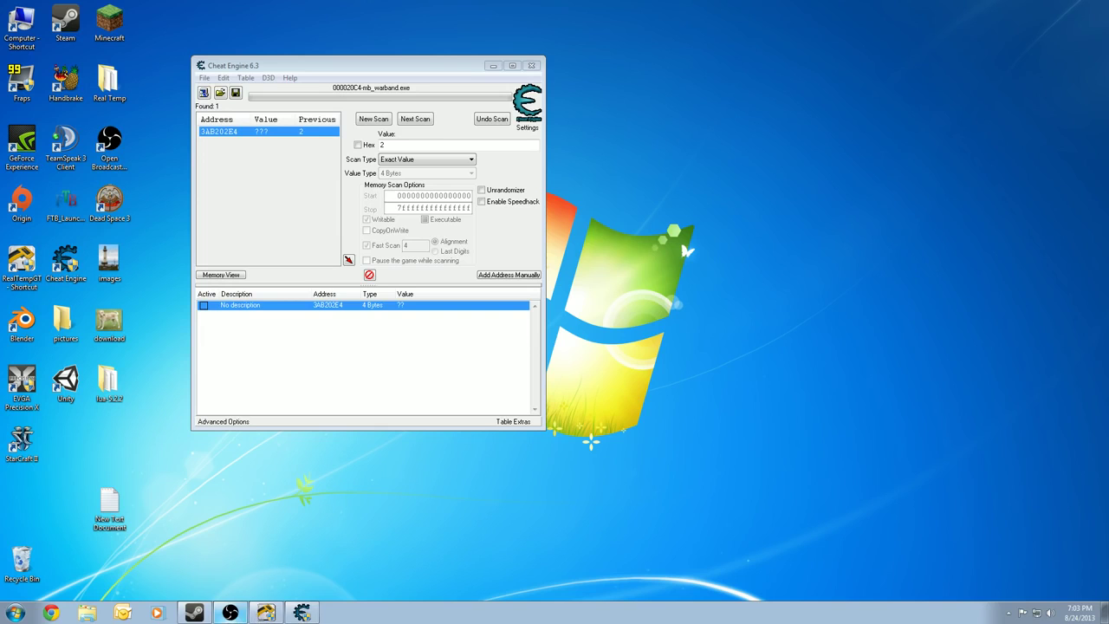
click(198, 614)
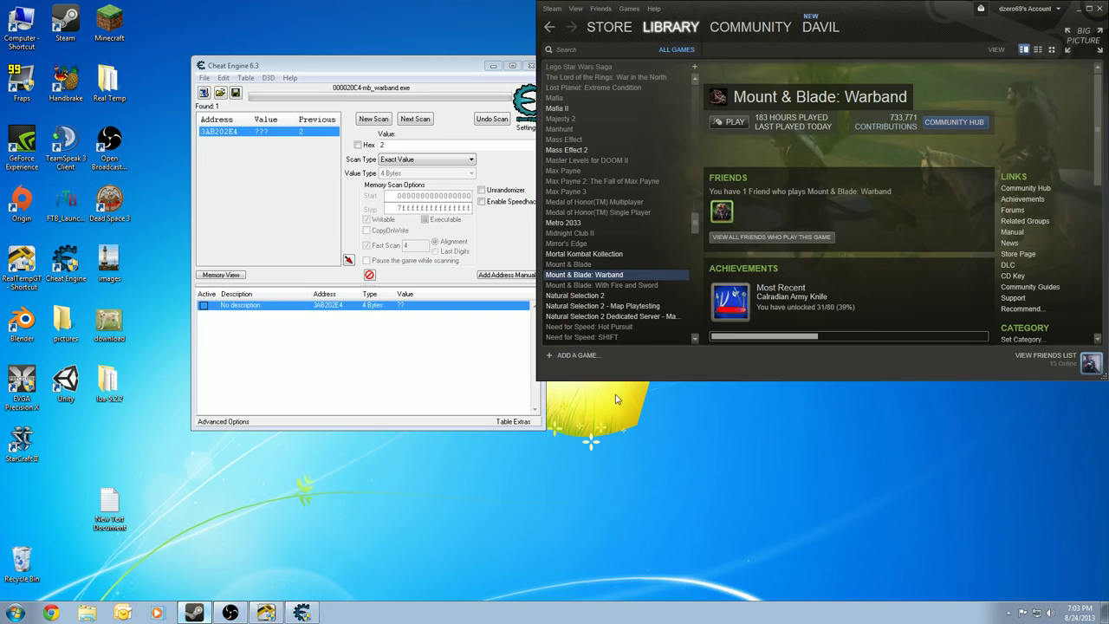
double_click(625, 278)
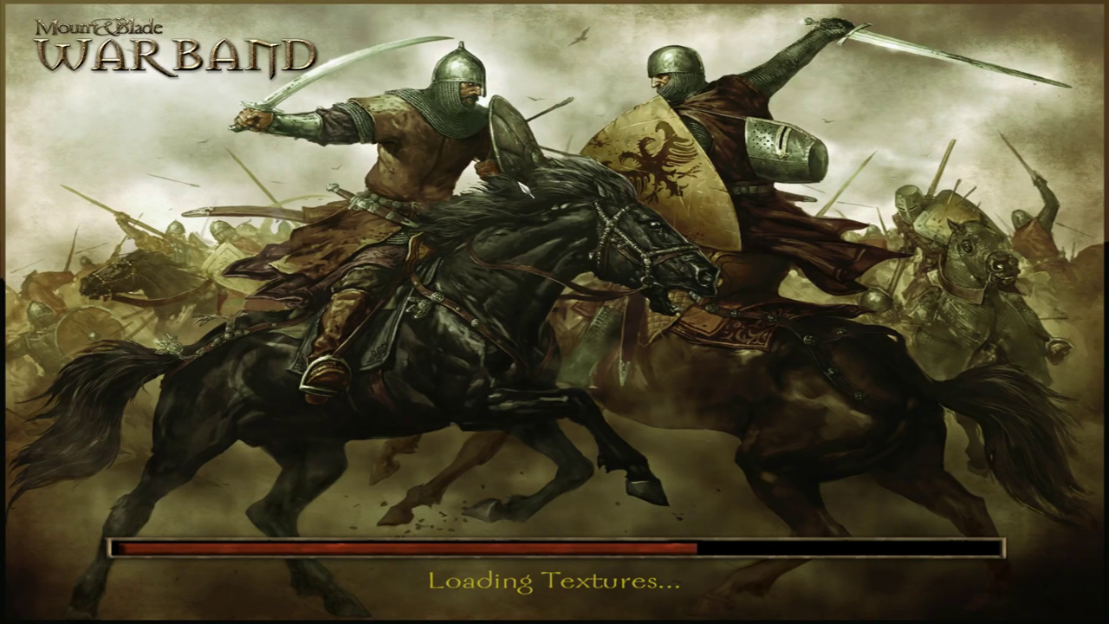
key(alt+Tab)
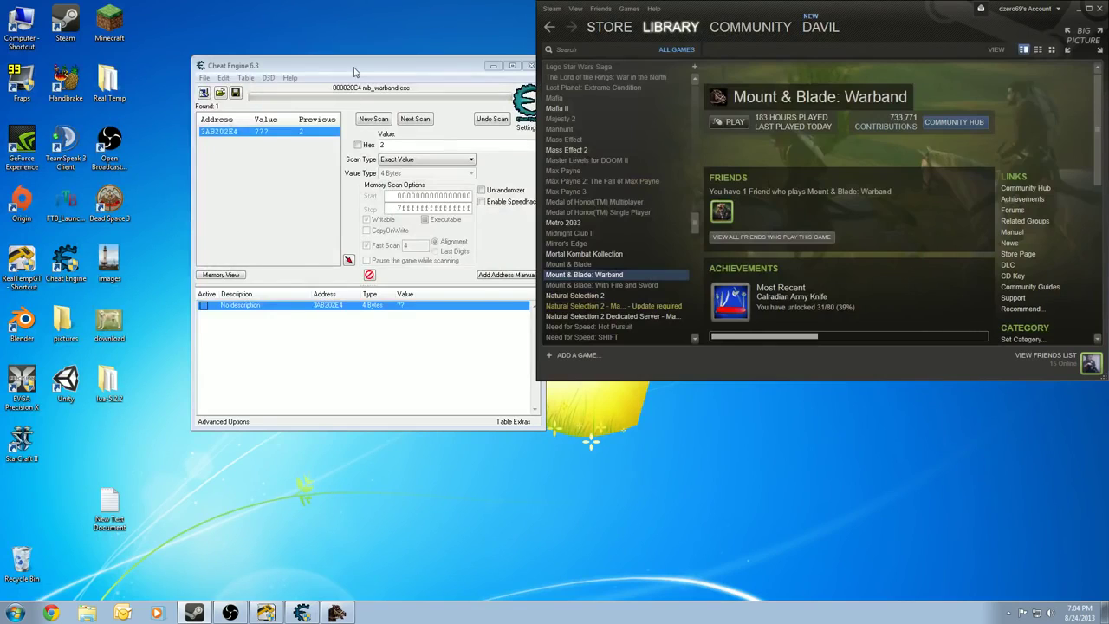
drag(346, 153, 923, 17)
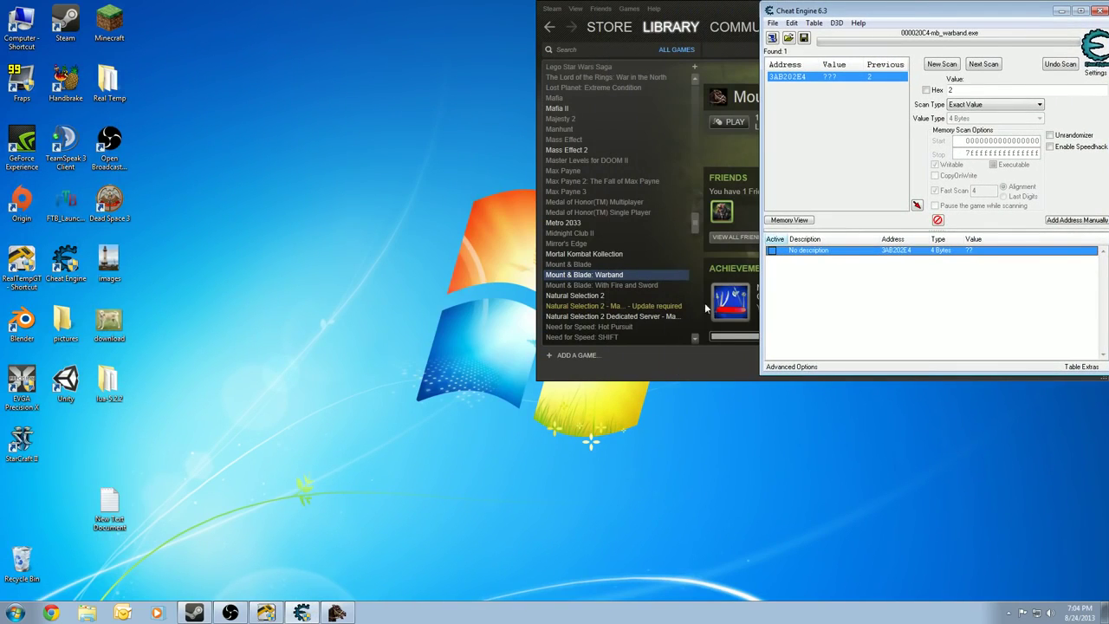
- Switch to the game, start a new game and choose an impoverished noble as the character's father
click(334, 613)
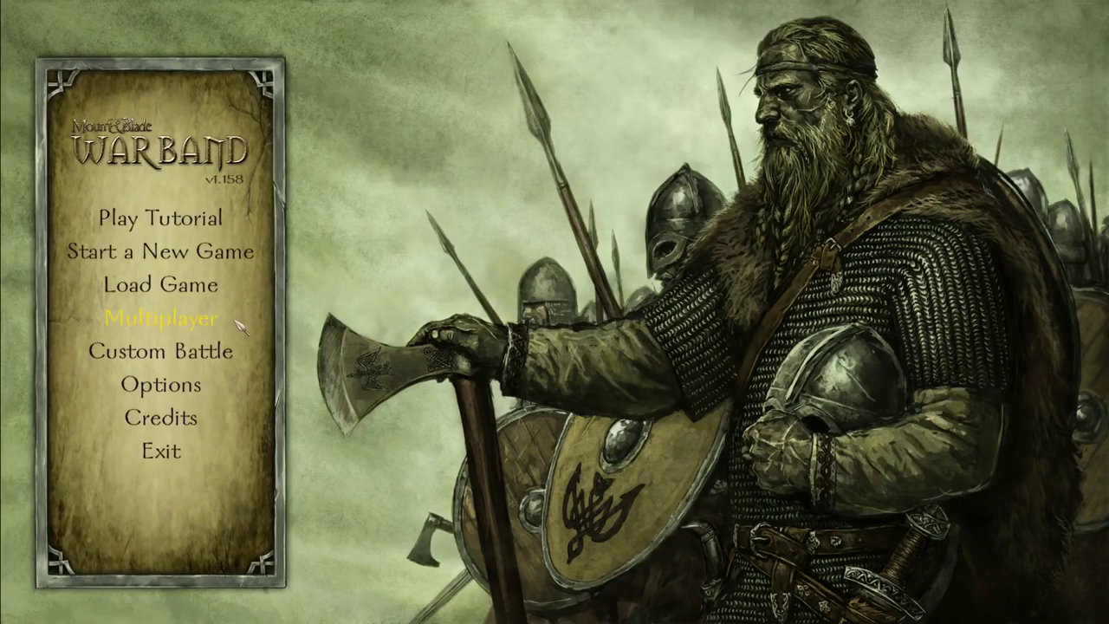
click(227, 255)
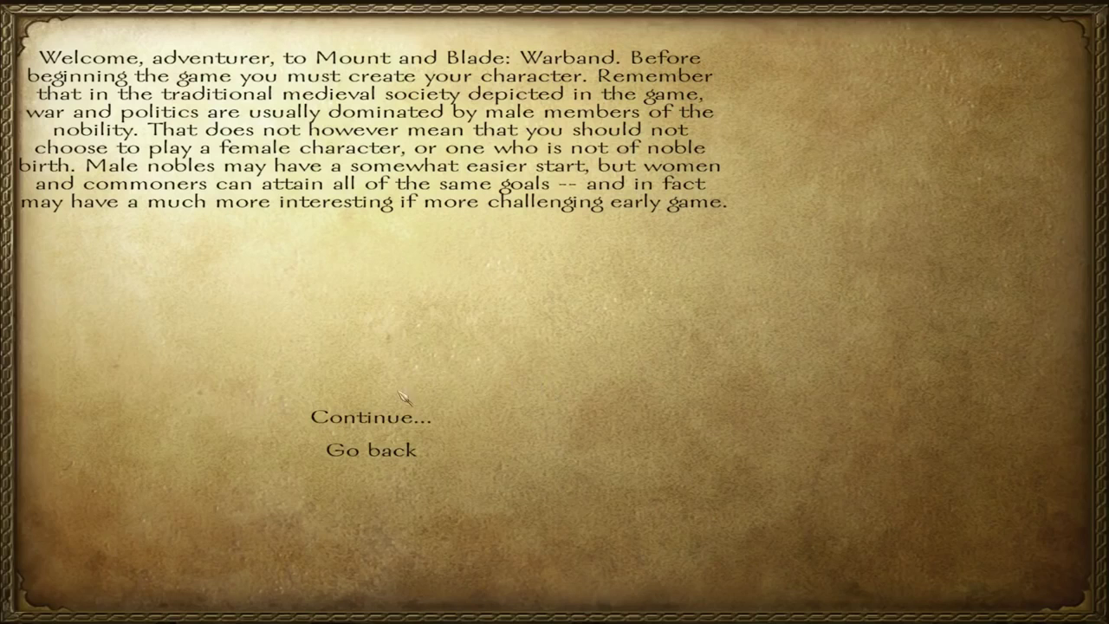
click(372, 415)
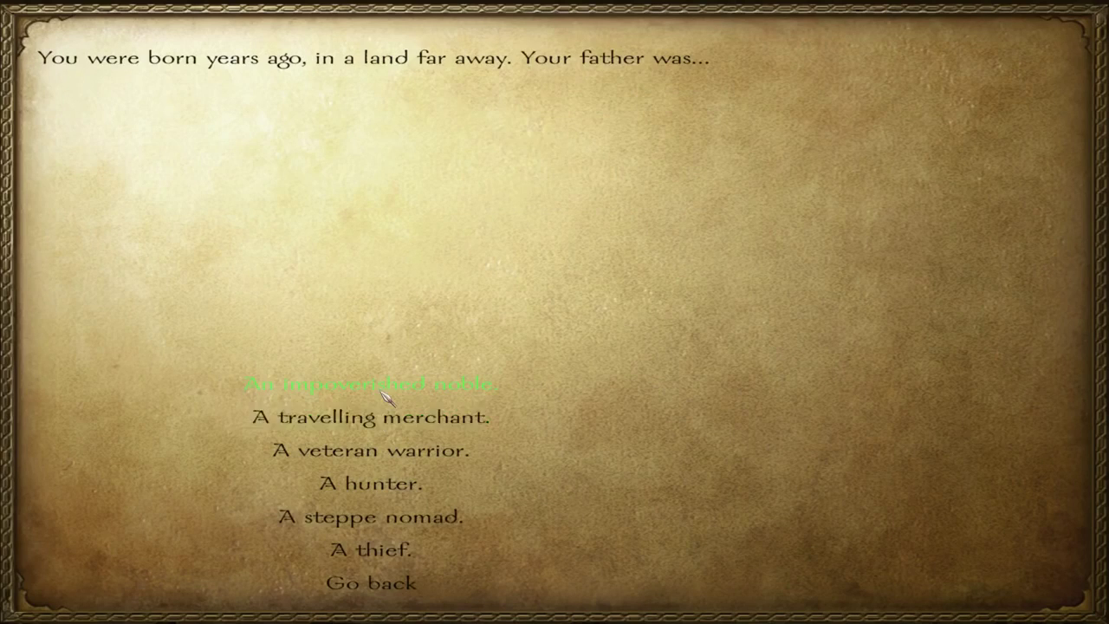
click(374, 386)
click(374, 386)
click(374, 390)
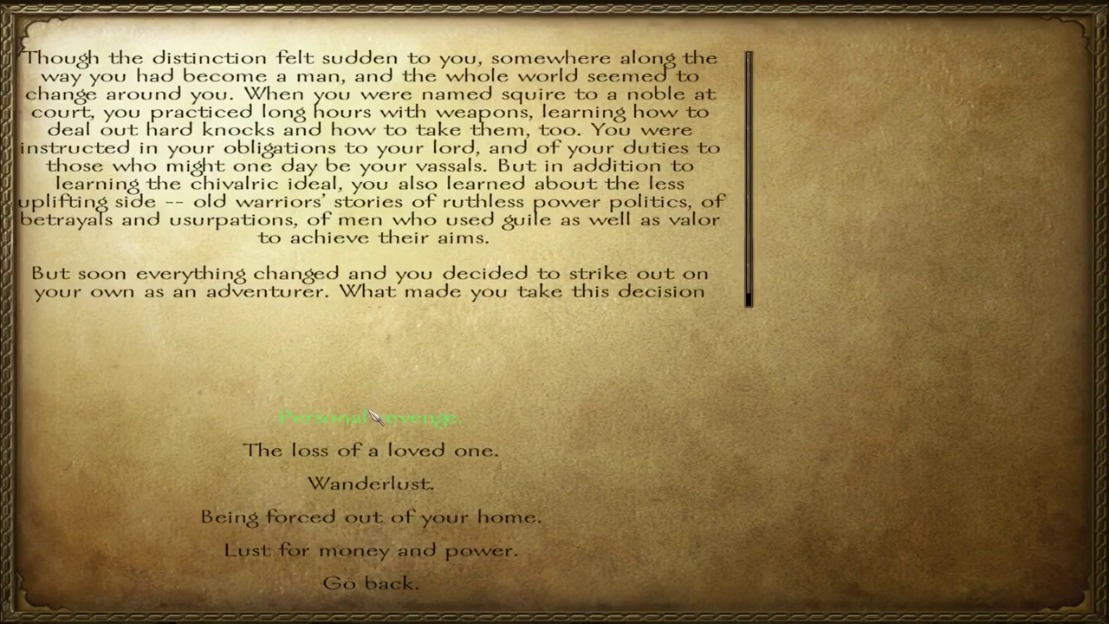
- Choose personal revenge as the reason for adventuring and allow quitting without saving
click(375, 417)
click(375, 419)
click(416, 279)
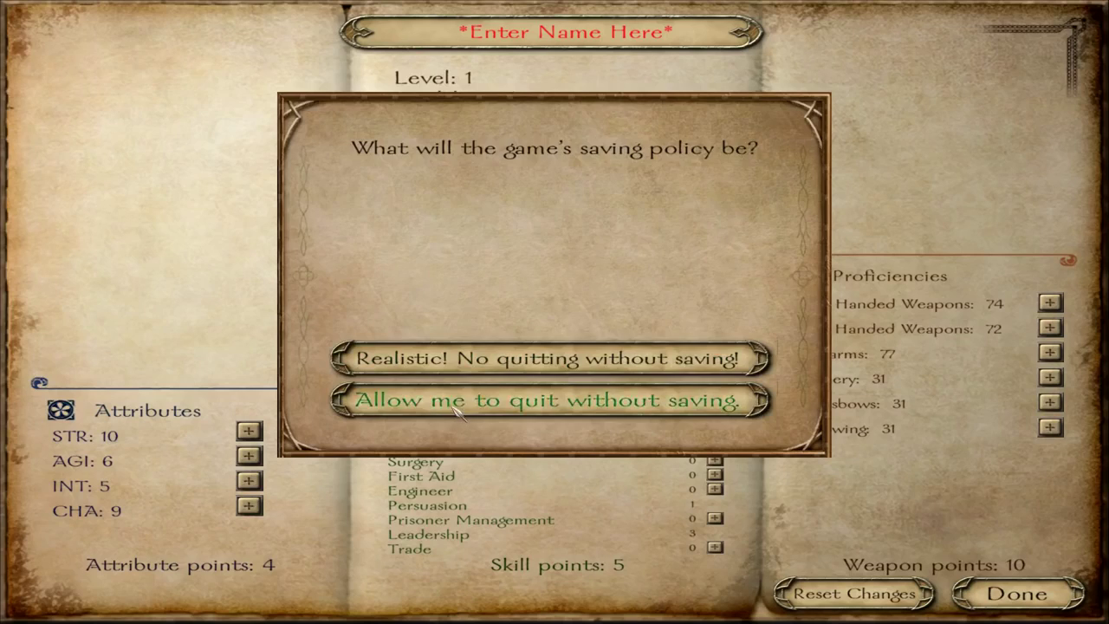
click(453, 402)
click(546, 399)
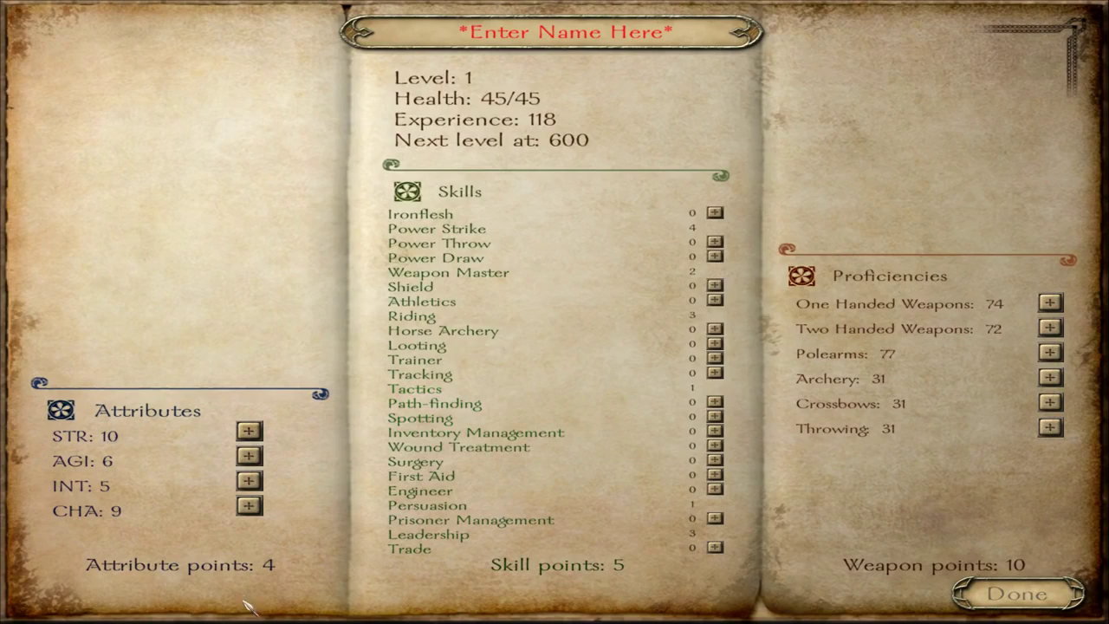
- Switch to Cheat Engine, attach it to the new mb_warband.exe process and delete the old address record
key(alt+Tab)
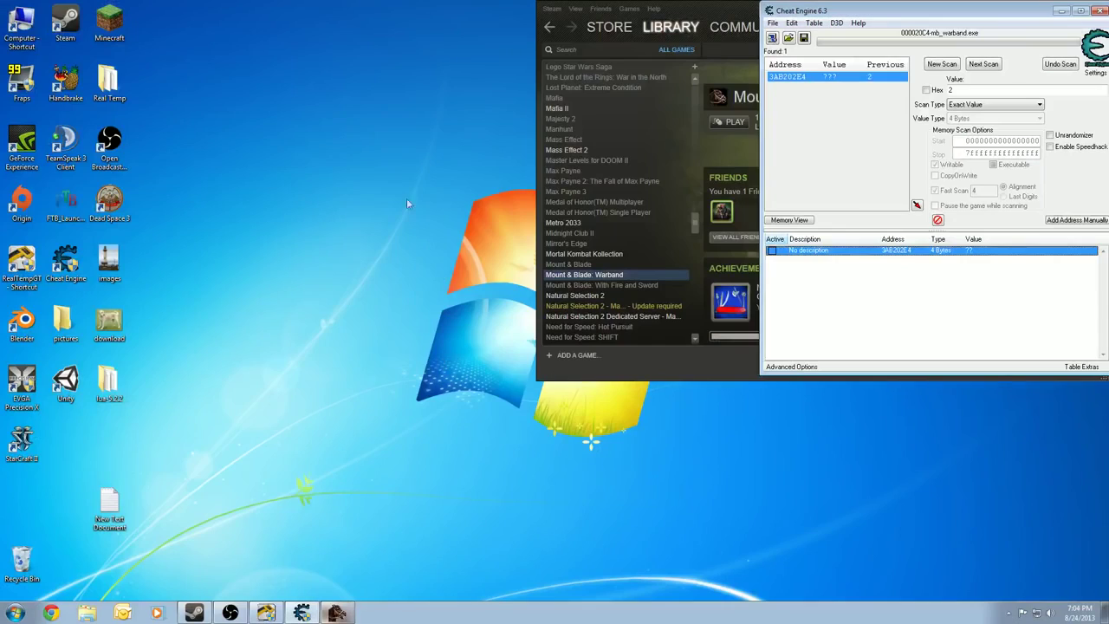
click(771, 38)
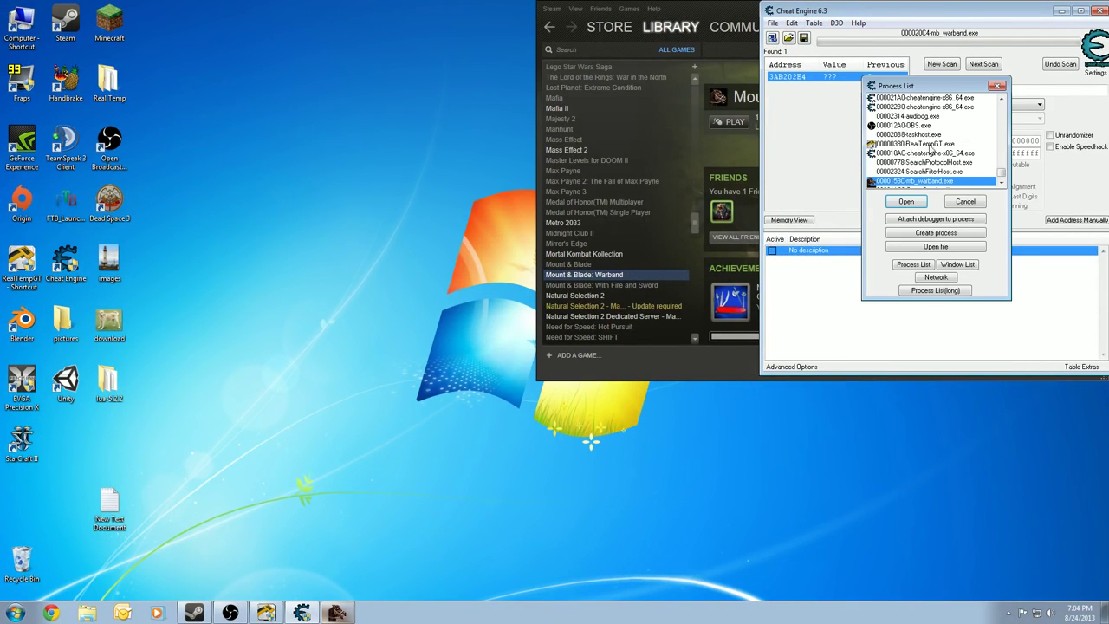
double_click(935, 183)
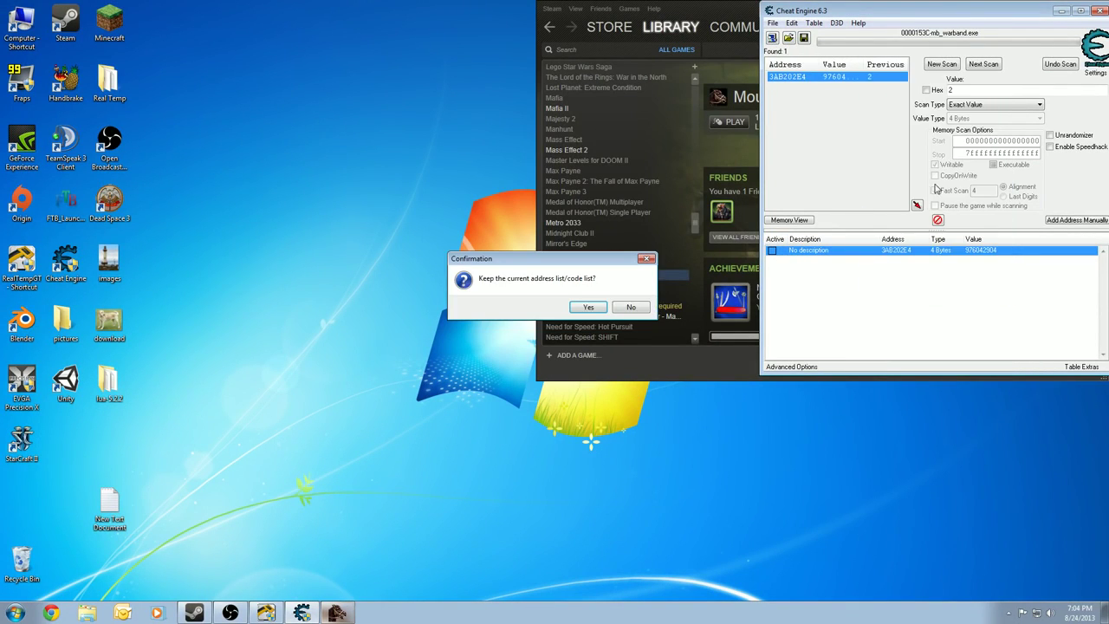
click(588, 307)
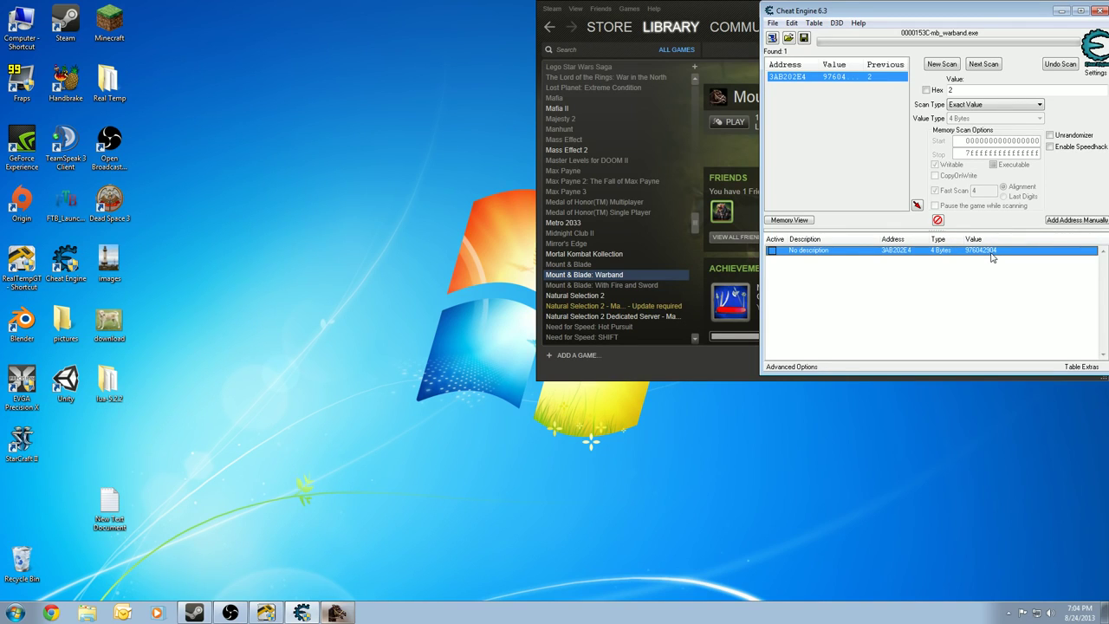
key(Delete)
key(Return)
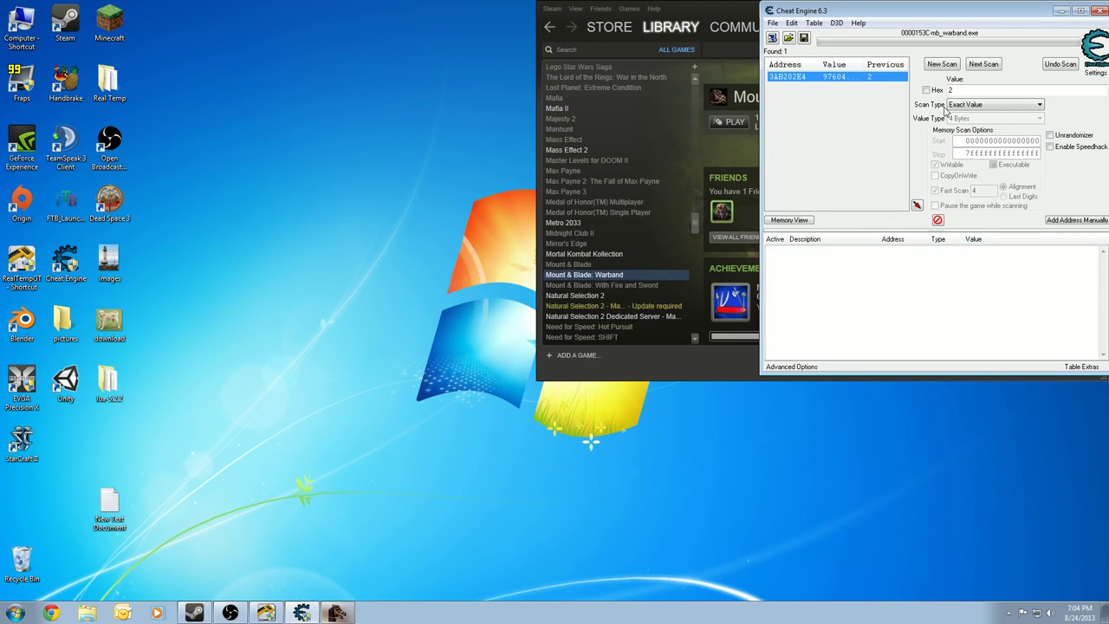
- Run a new exact-value scan for 4, the current number of attribute points
click(941, 64)
text(4)
key(Return)
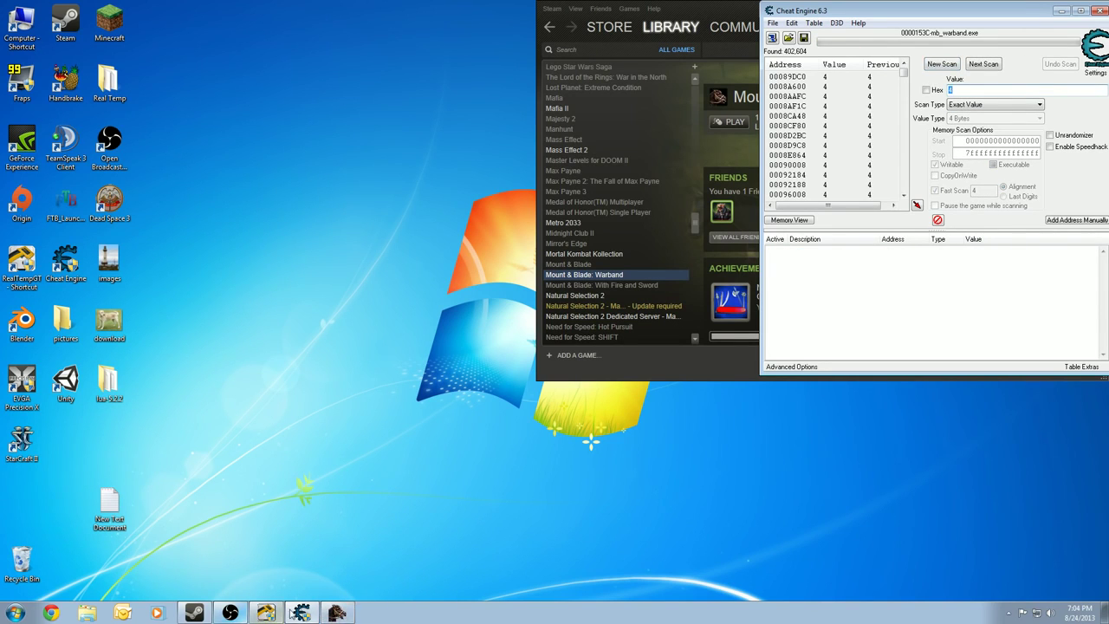
- Raise Strength to 11 in the game and narrow the Cheat Engine scan to the value 3
click(337, 613)
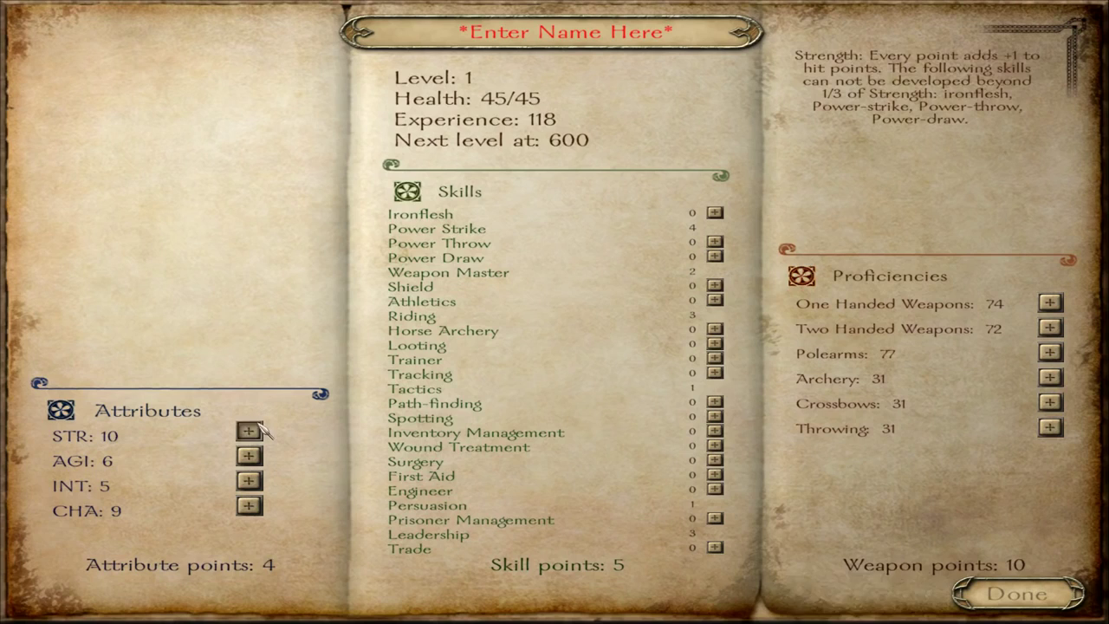
click(258, 428)
key(alt+Tab)
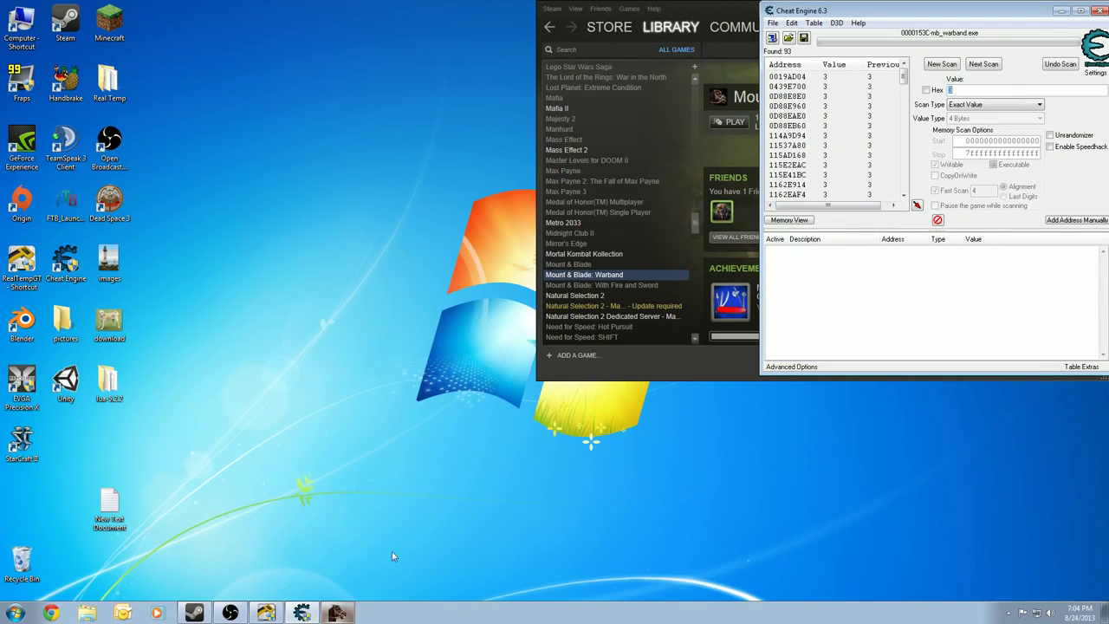
- Raise Agility to 7 in the game and narrow the Cheat Engine scan to the value 2
click(337, 612)
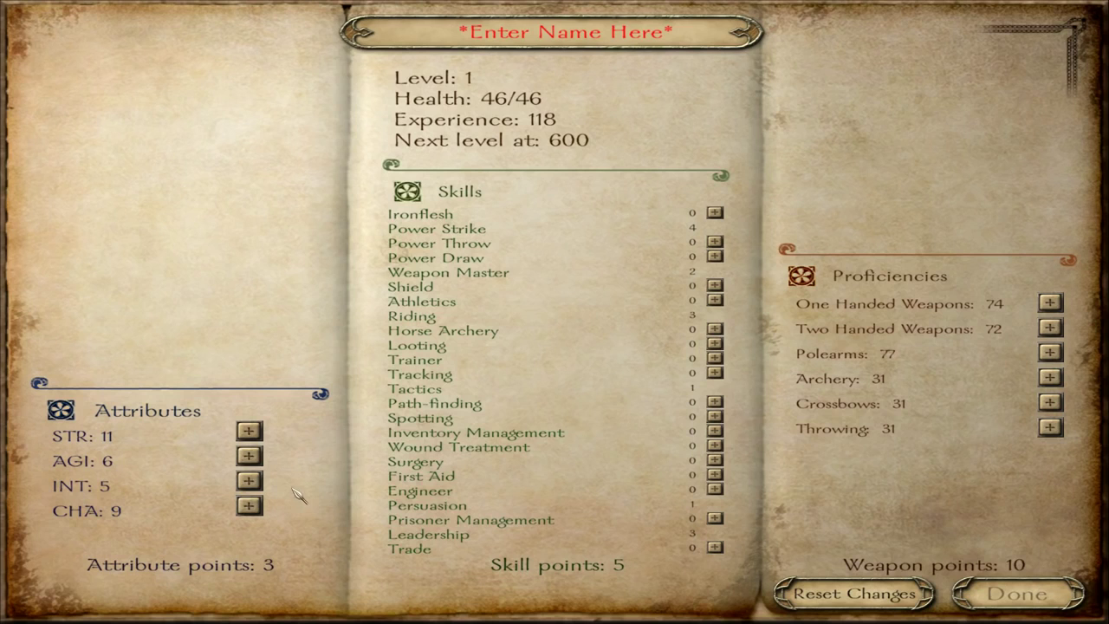
click(245, 455)
key(alt+Tab)
text(2)
key(Return)
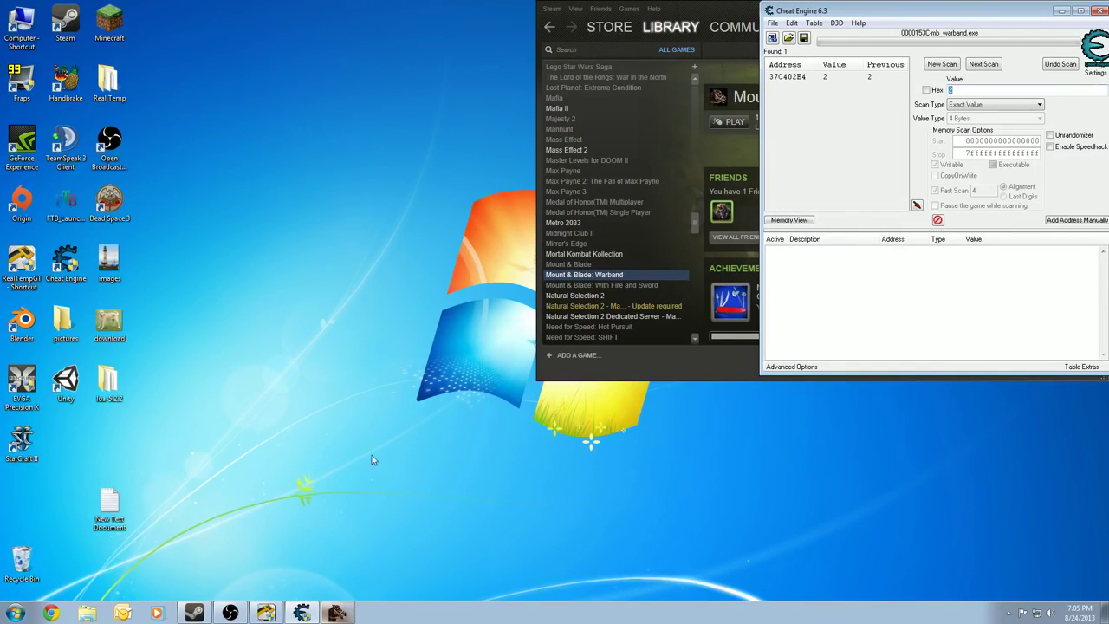
- Add the found address to the address list and start tracing what writes to it with the debugger
double_click(809, 78)
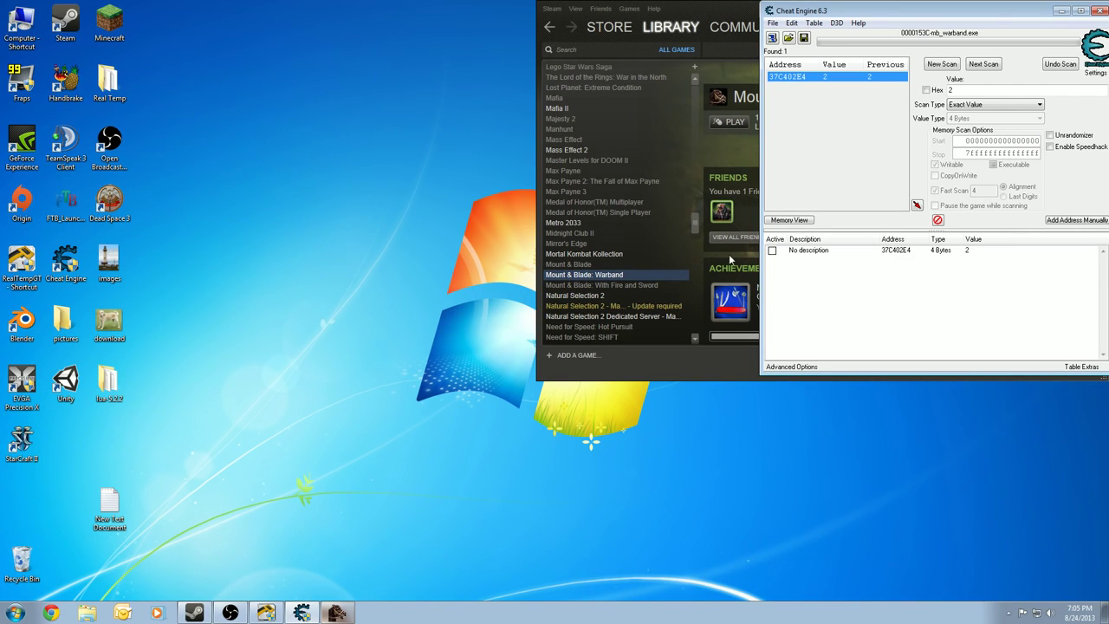
drag(972, 16, 965, 16)
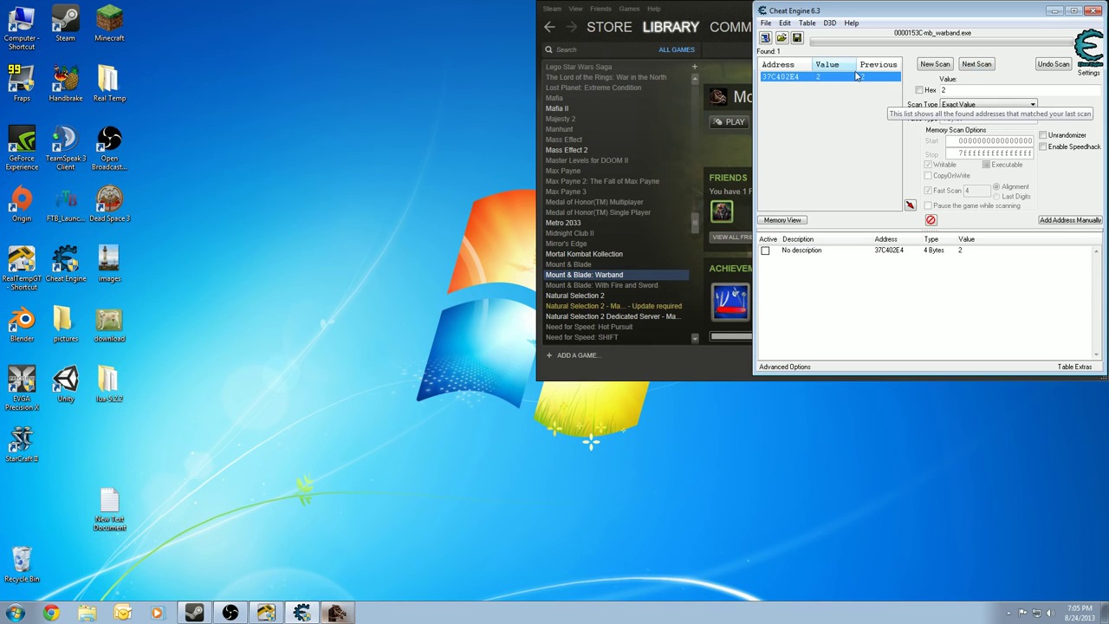
click(933, 253)
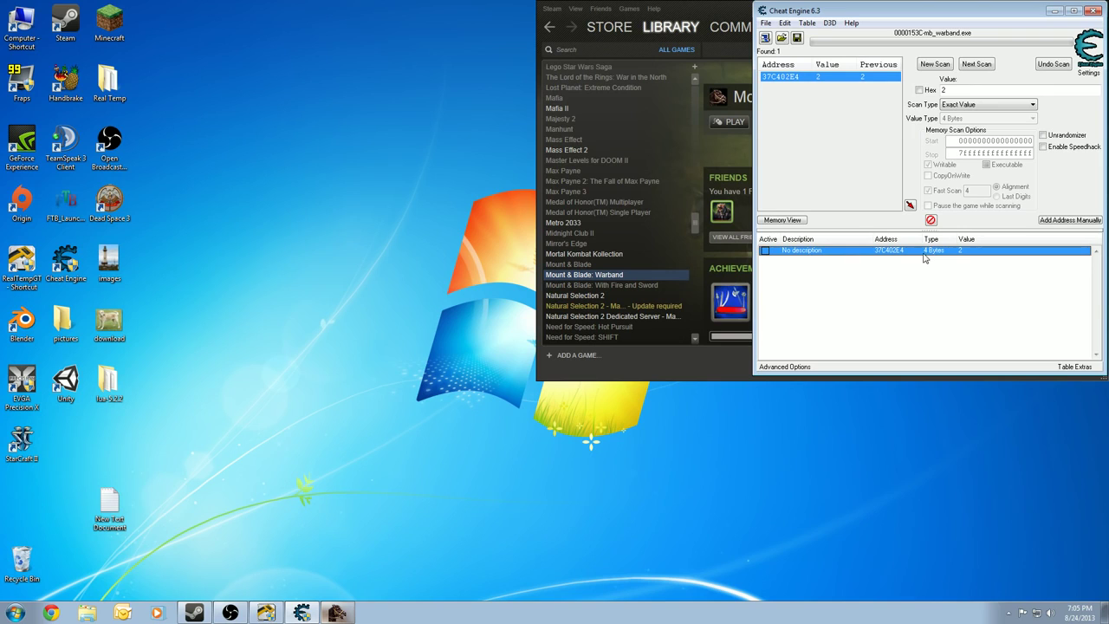
right_click(924, 252)
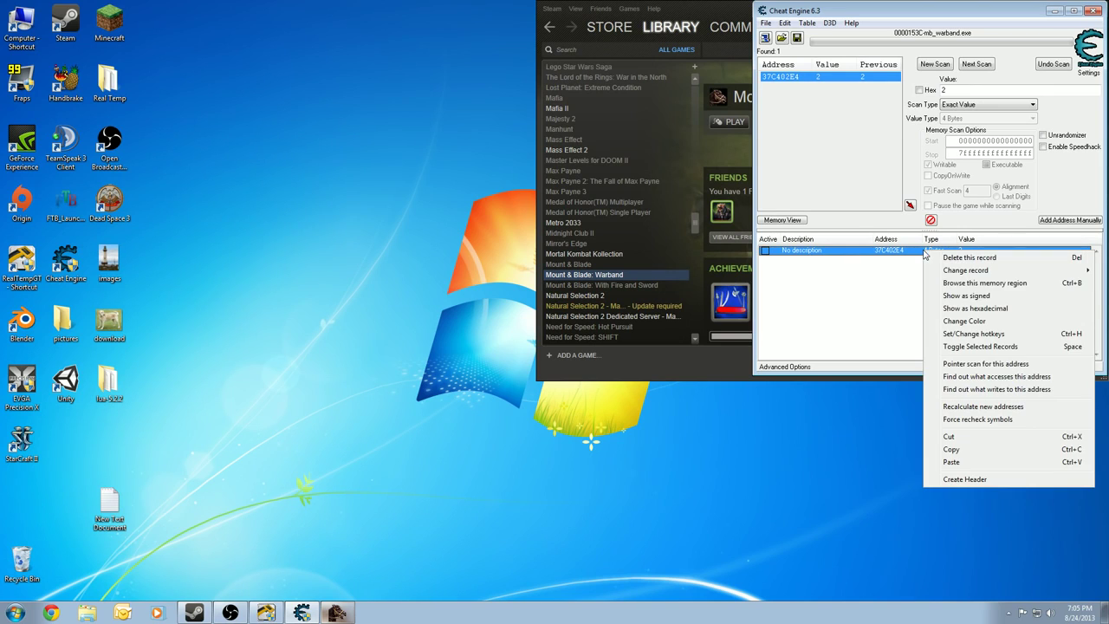
click(1044, 391)
click(589, 310)
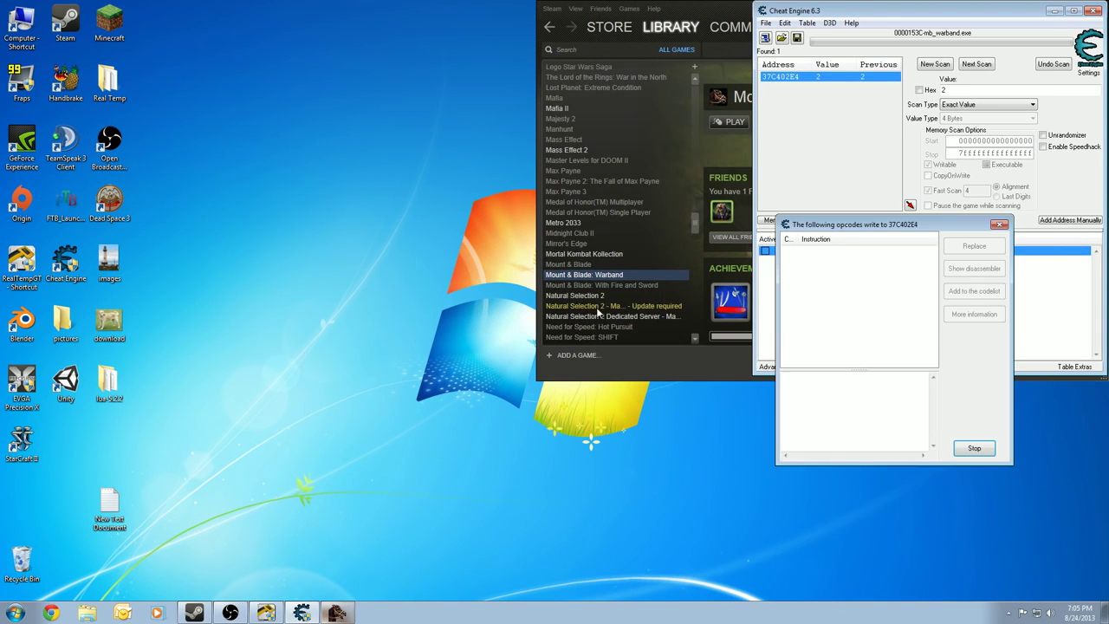
drag(888, 227, 924, 263)
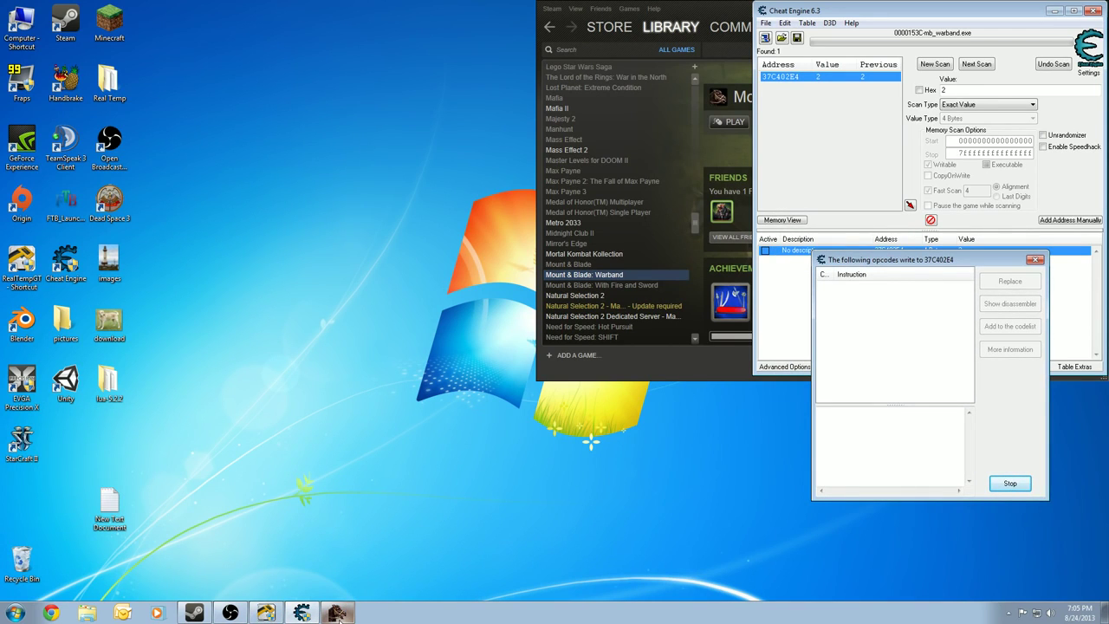
- Raise Strength to 12 in the game and return to the opcode trace in Cheat Engine
click(338, 613)
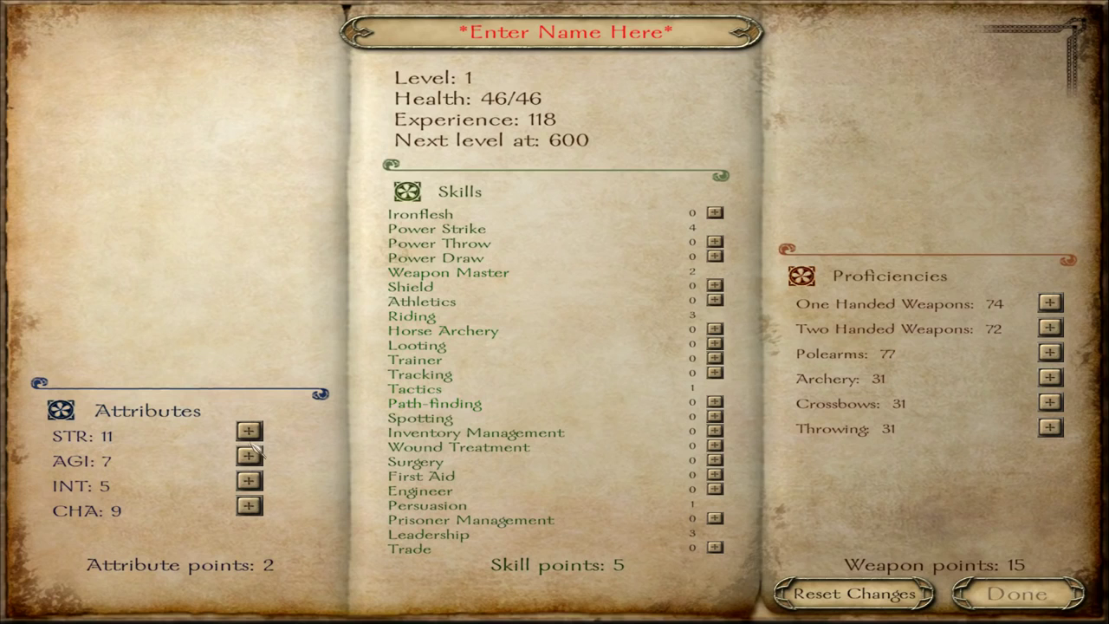
click(249, 433)
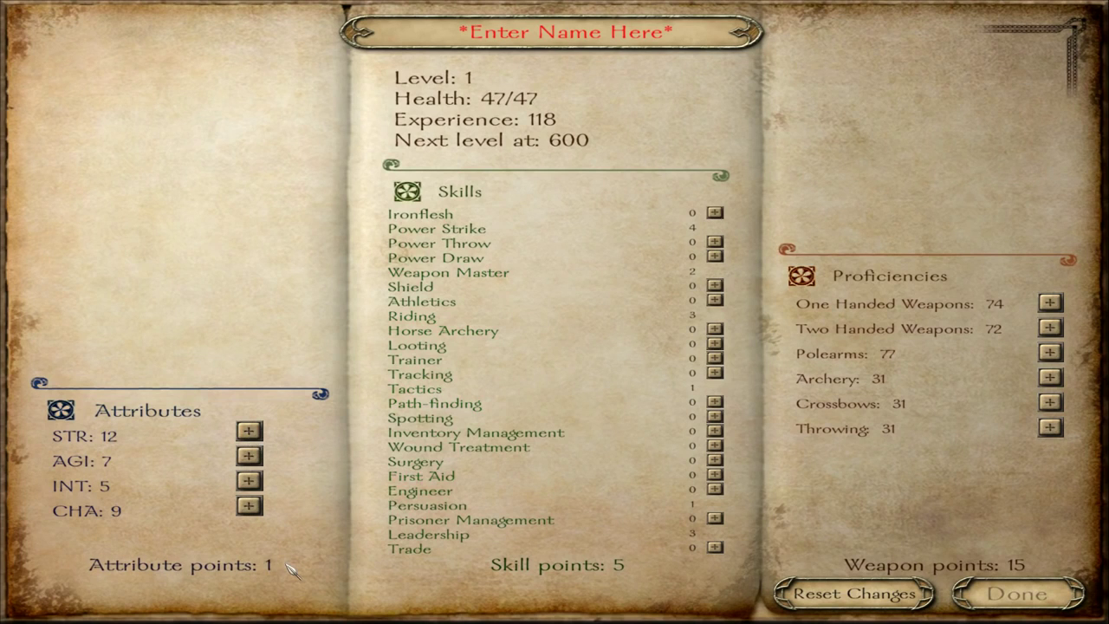
key(alt+Tab)
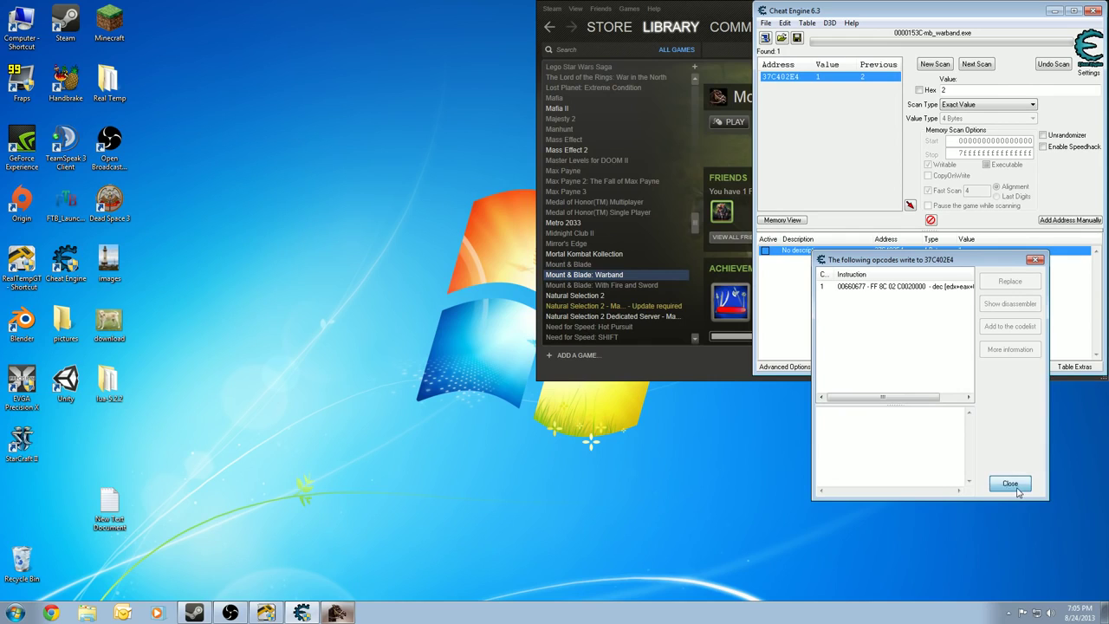
- Widen the opcode trace window, open the extra info for the dec instruction and close the trace
drag(939, 263, 649, 312)
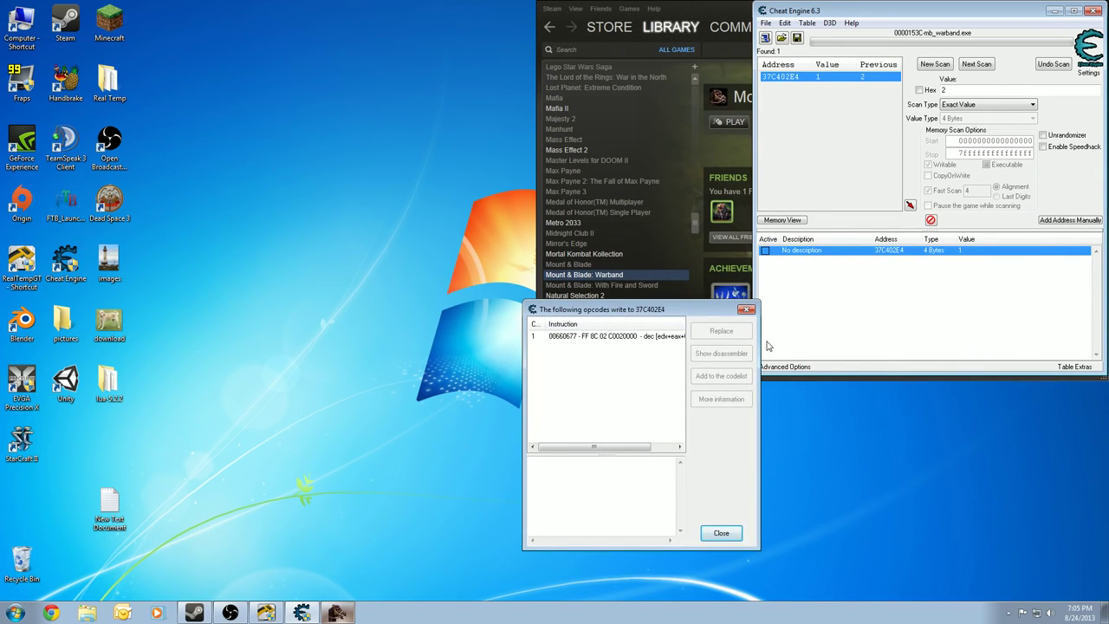
drag(760, 346, 843, 346)
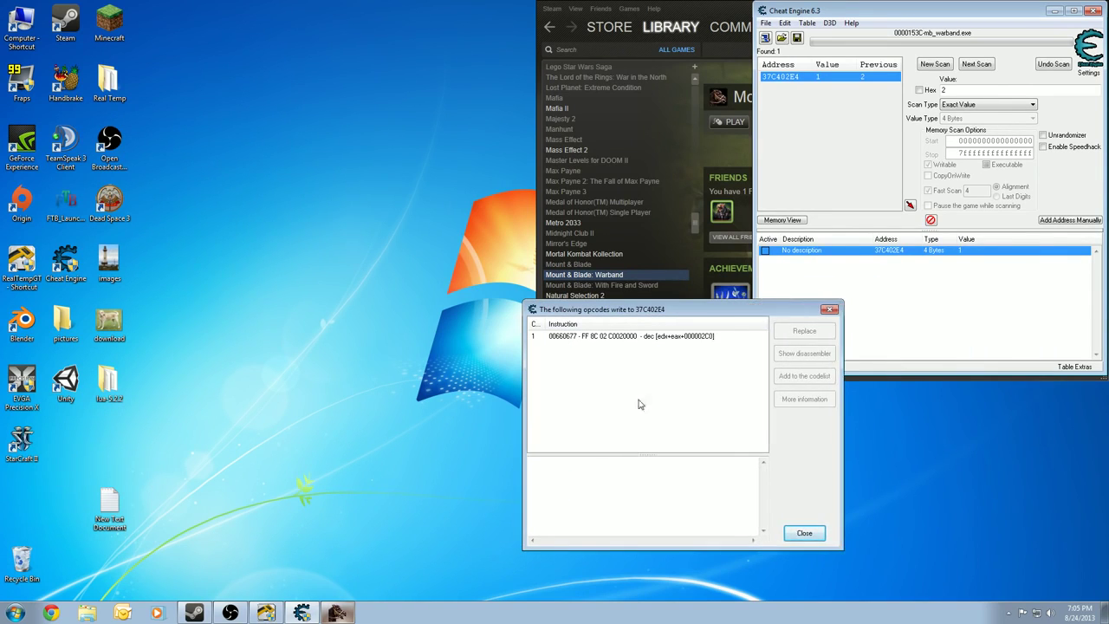
click(650, 338)
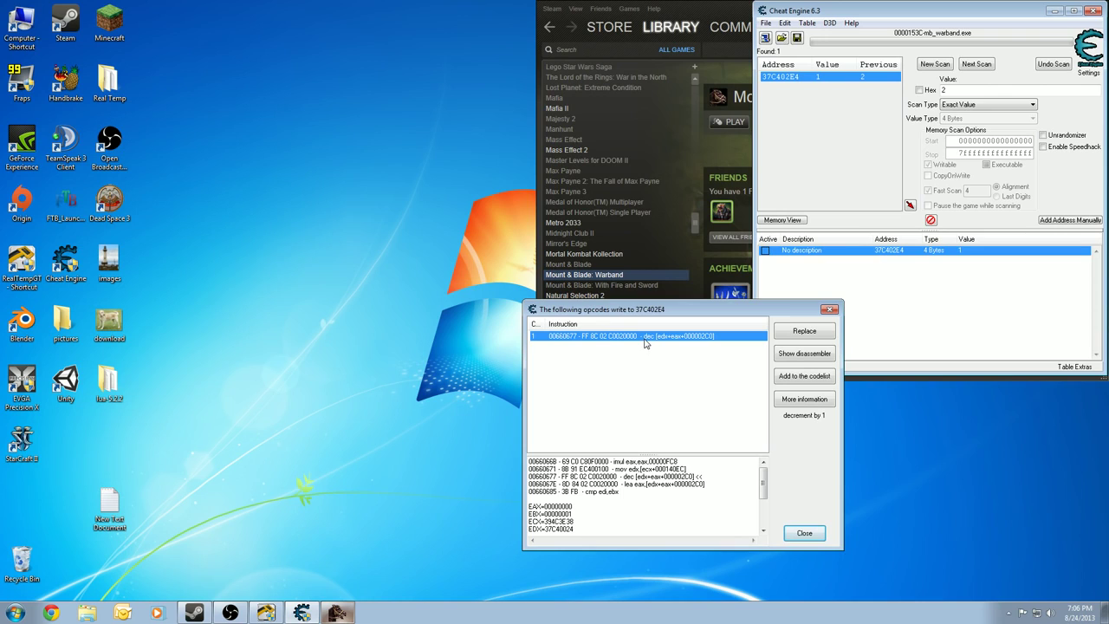
double_click(645, 342)
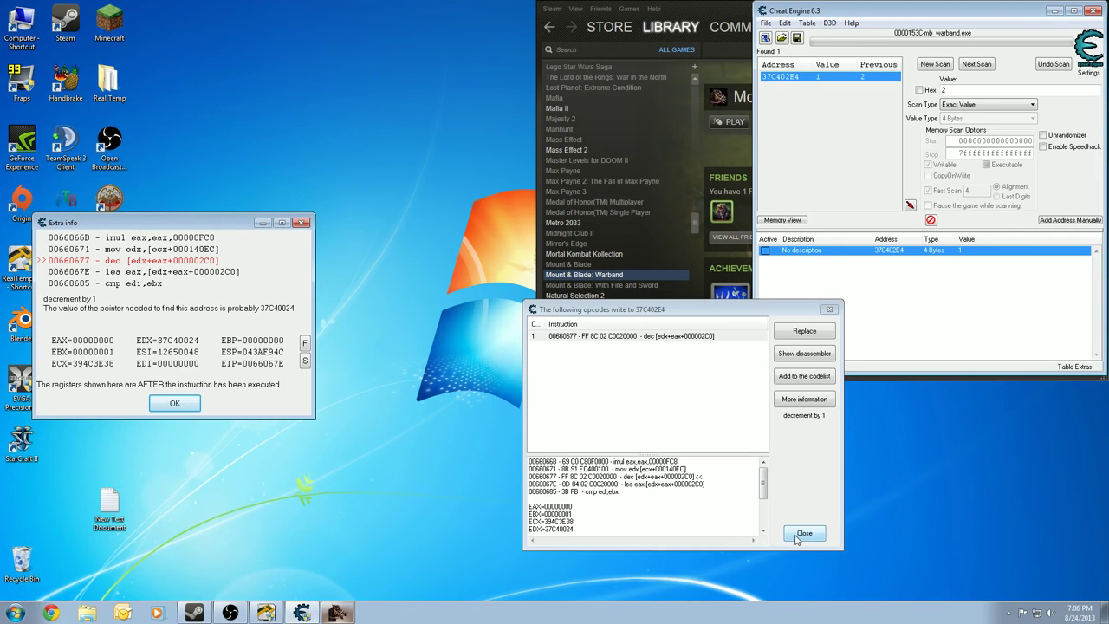
click(798, 534)
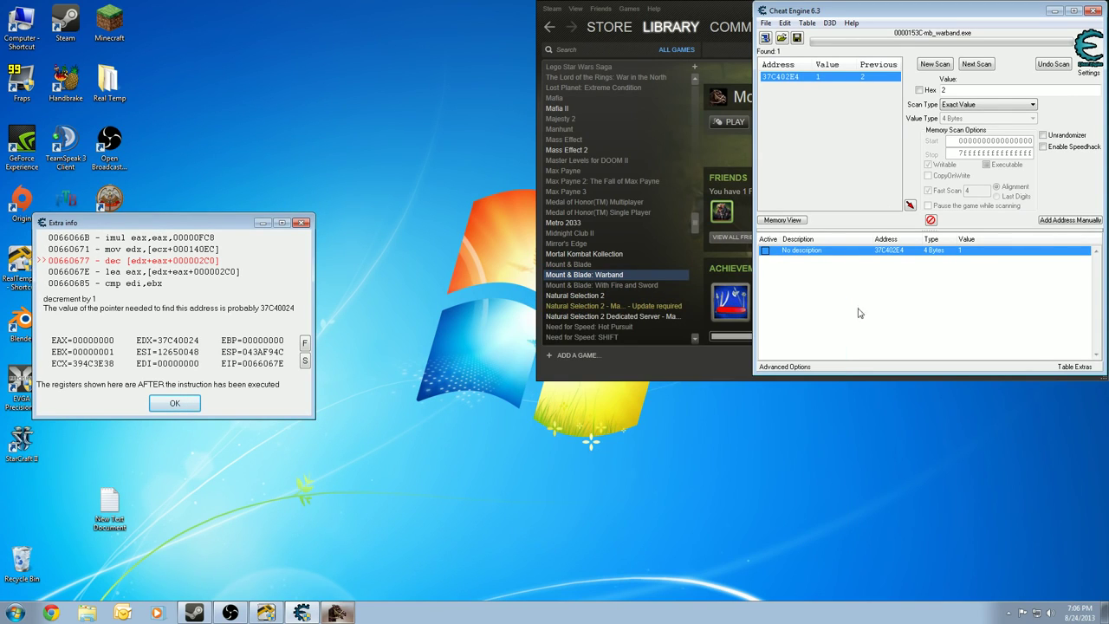
- Start a new scan for the hexadecimal value 37C40024, the probable pointer value
click(935, 64)
click(920, 91)
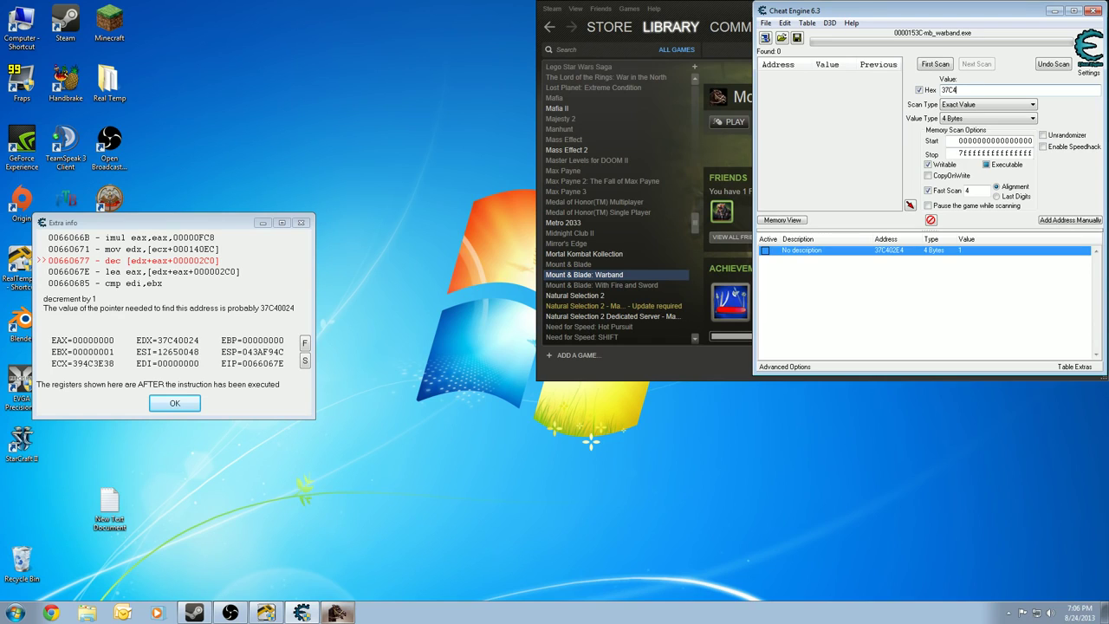
key(Return)
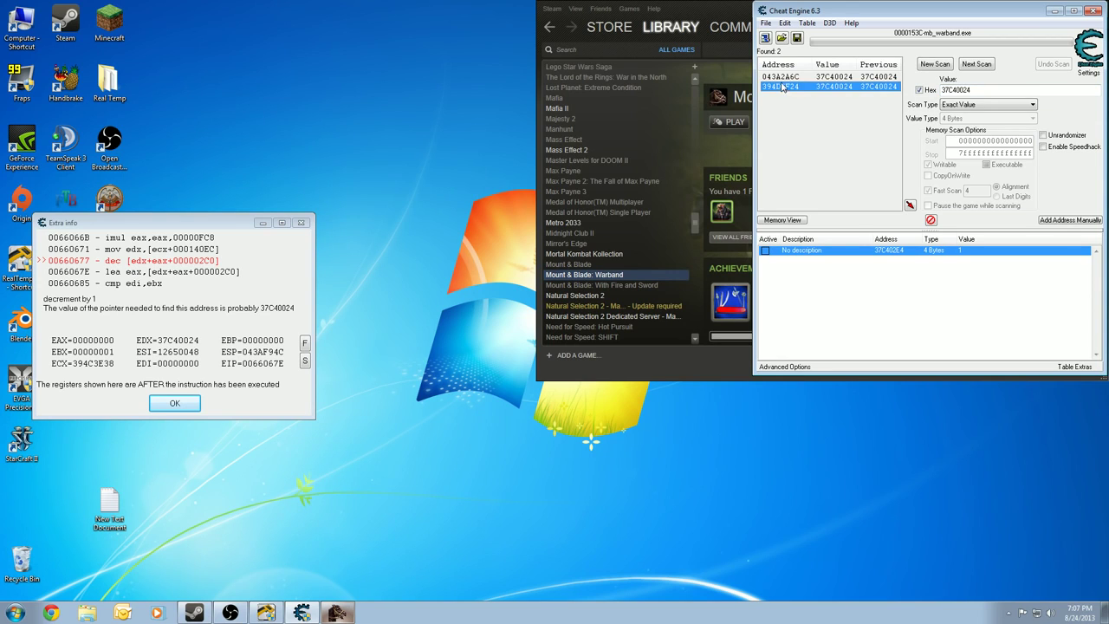
- Start adding a 4-byte address manually as a pointer, using the second scan result 394D7F24 as its base address
click(781, 82)
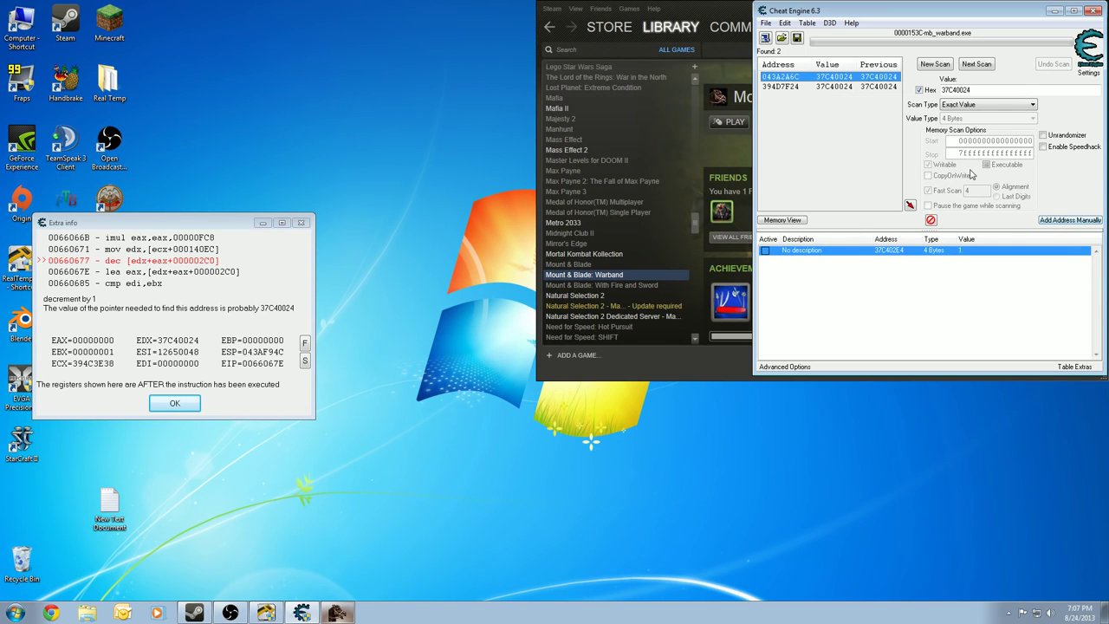
click(814, 87)
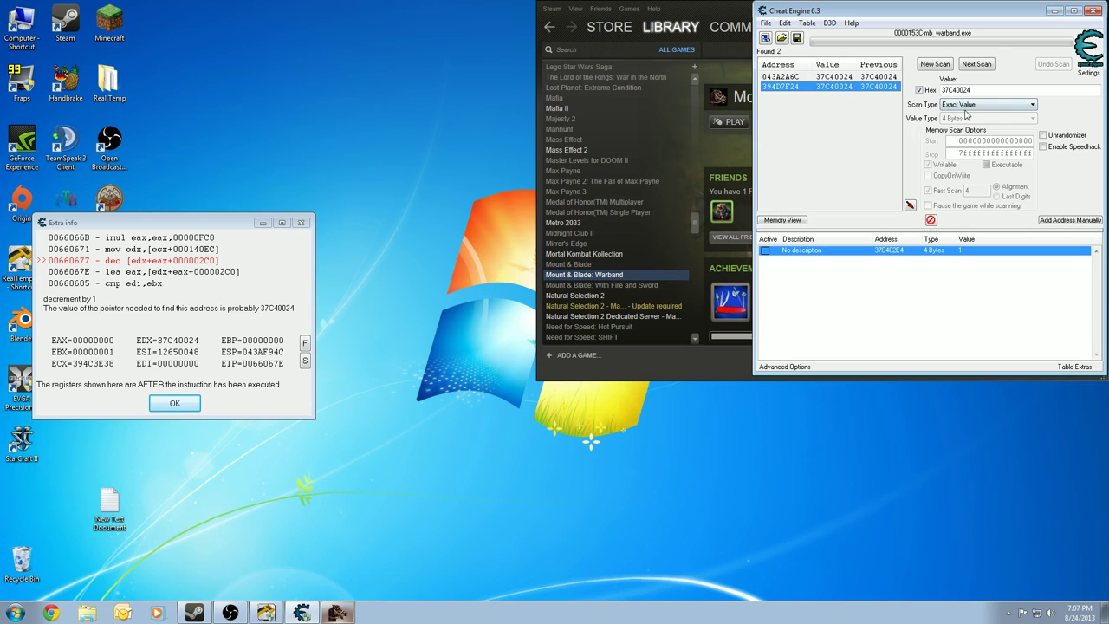
click(1055, 220)
click(511, 350)
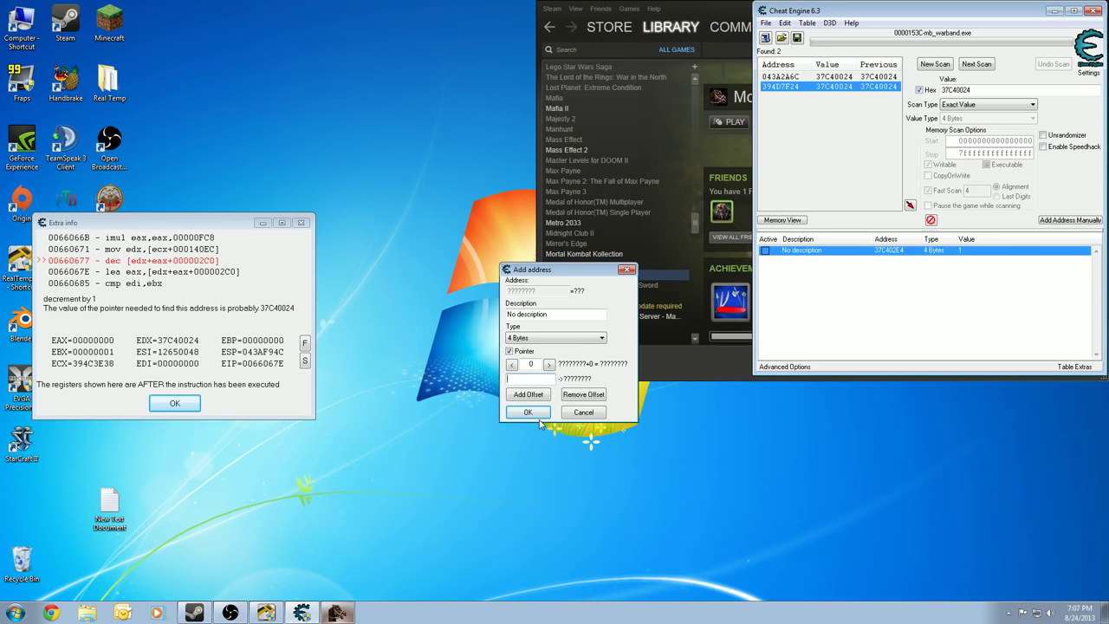
text(394D7F274)
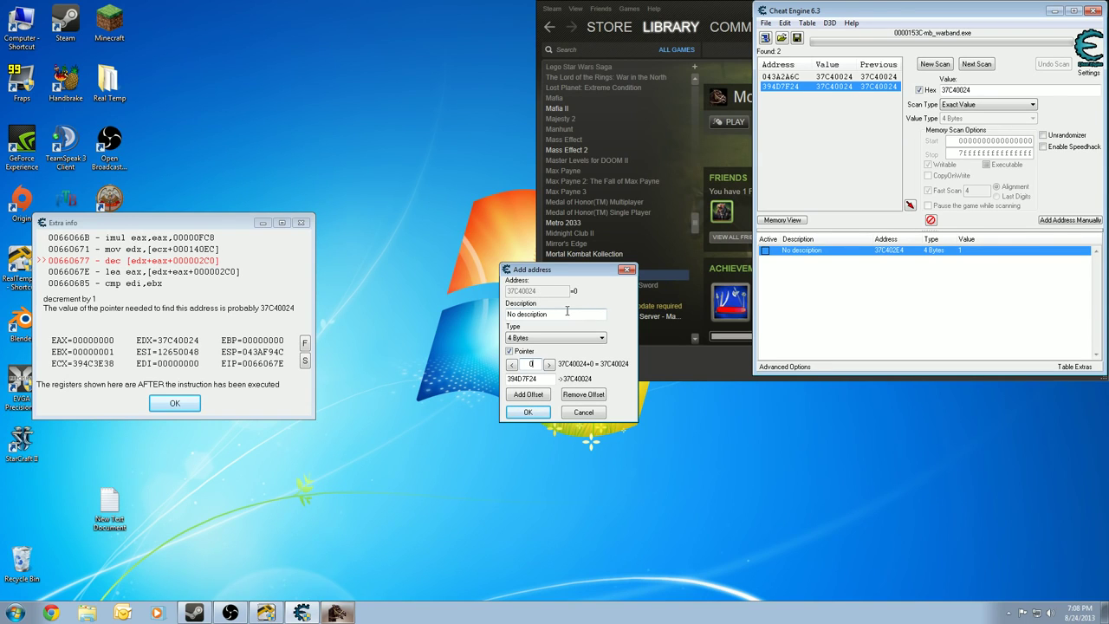
- Set the new pointer's offset to 2C0, describe it as Attribute Points and add it to the address list
click(531, 364)
text(2C)
click(555, 314)
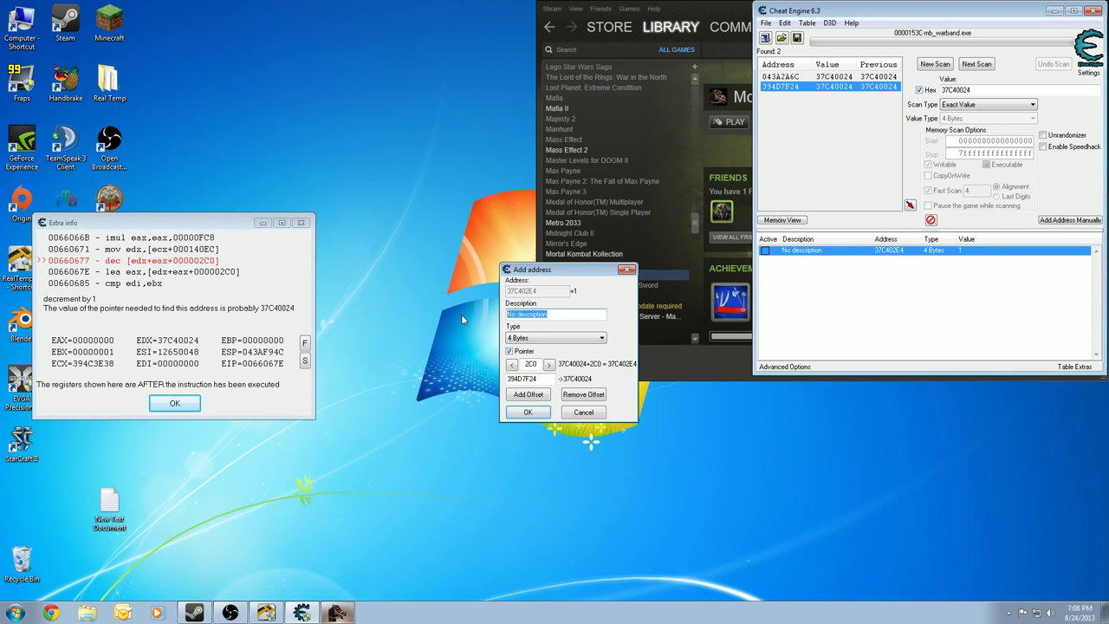
text(Attribute Points)
key(Return)
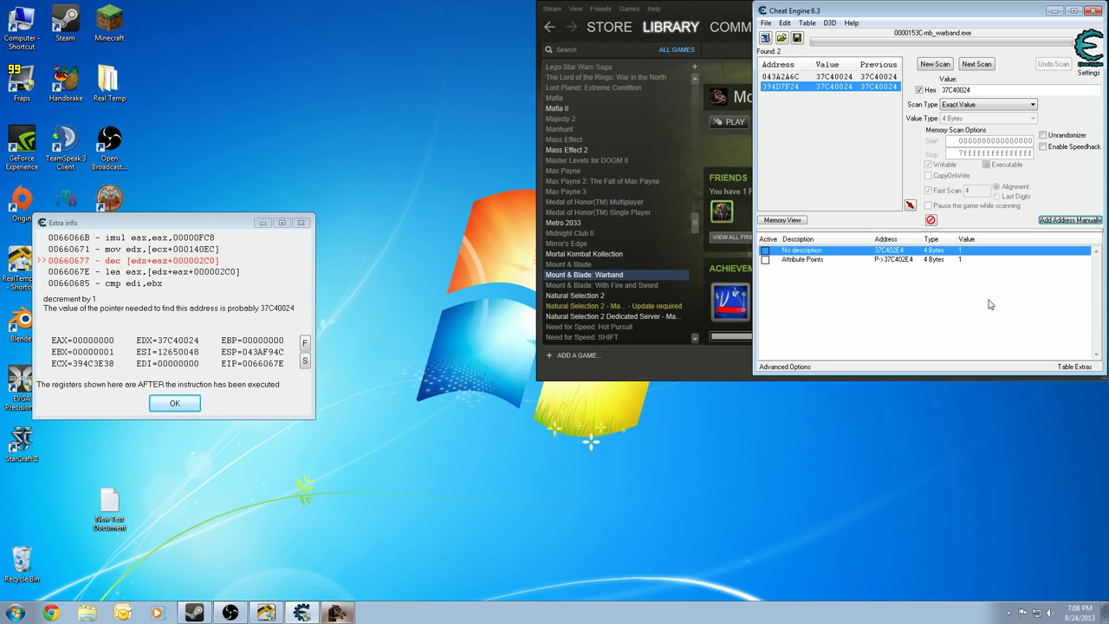
- Close the extra info window, then switch to the running game and quit it
click(896, 261)
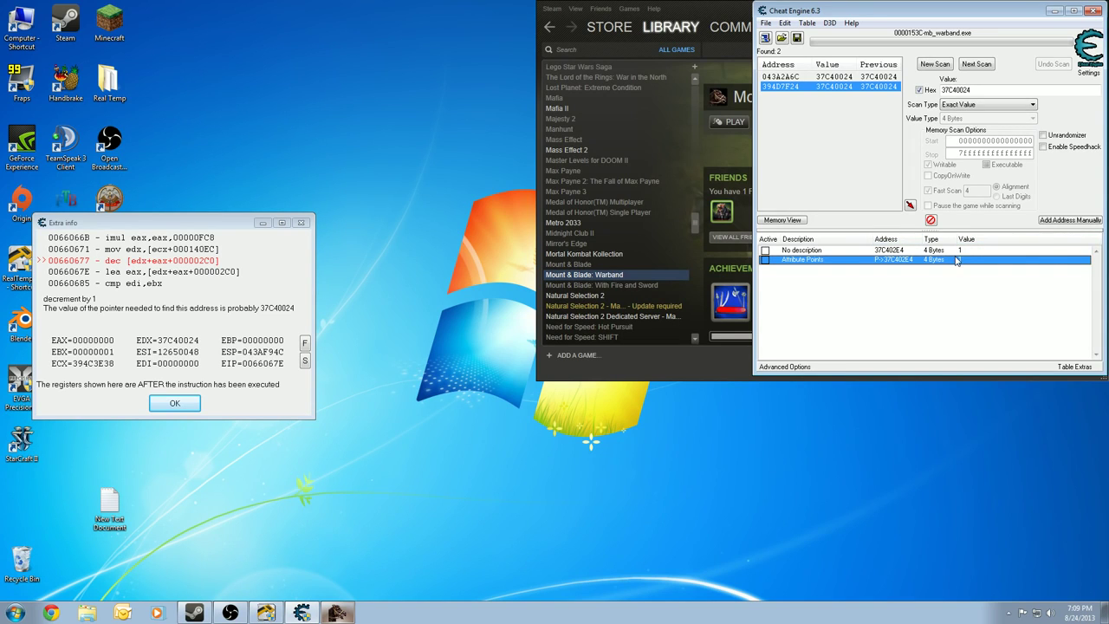
click(175, 403)
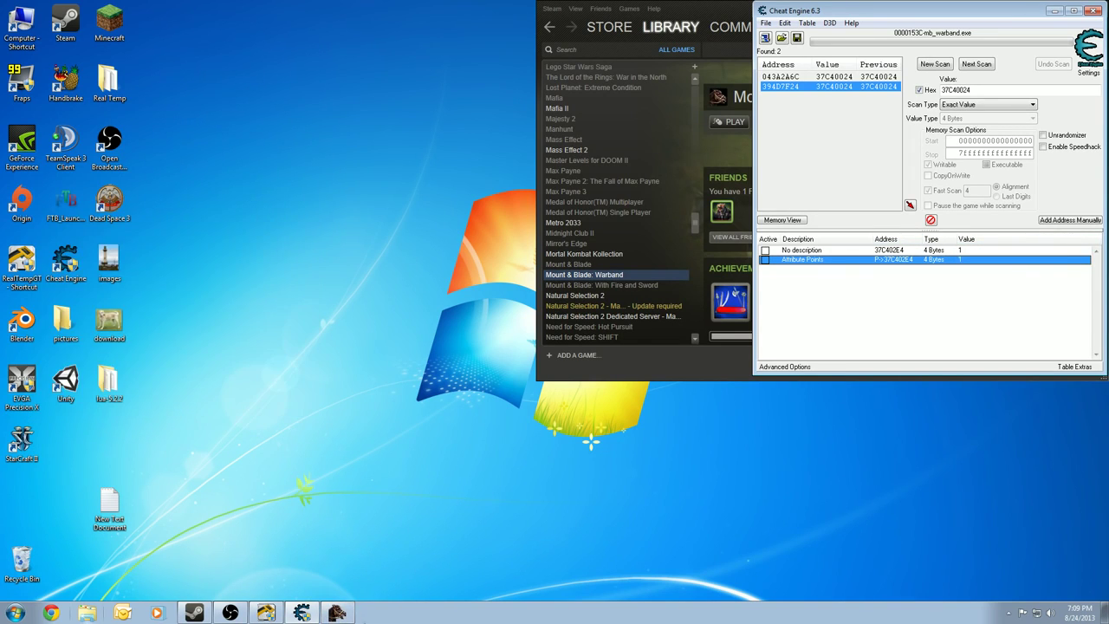
click(337, 612)
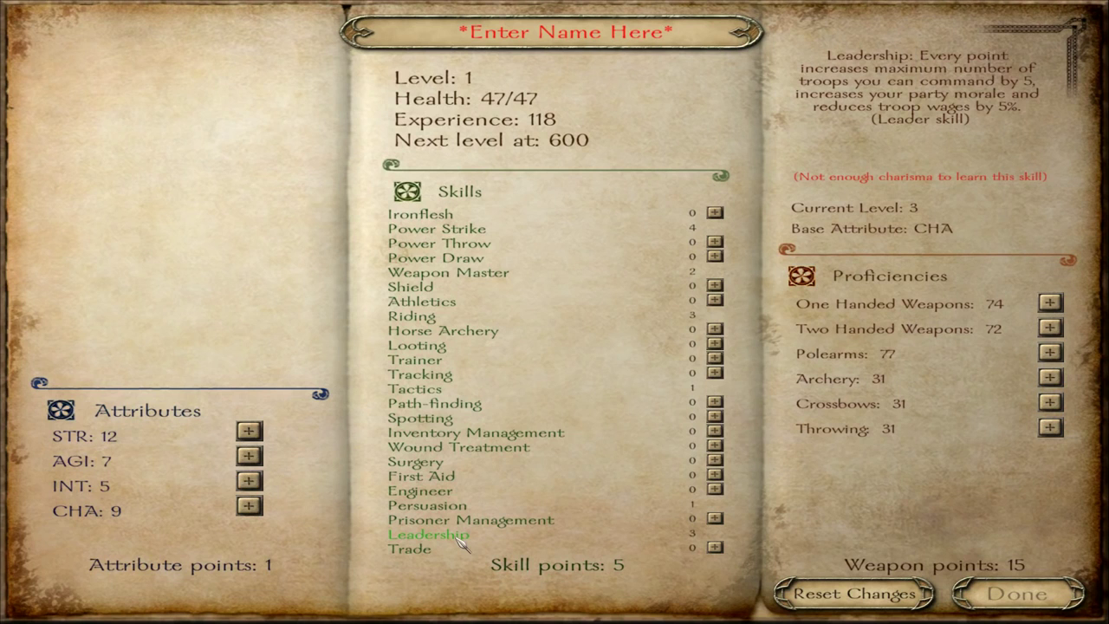
key(alt+Tab)
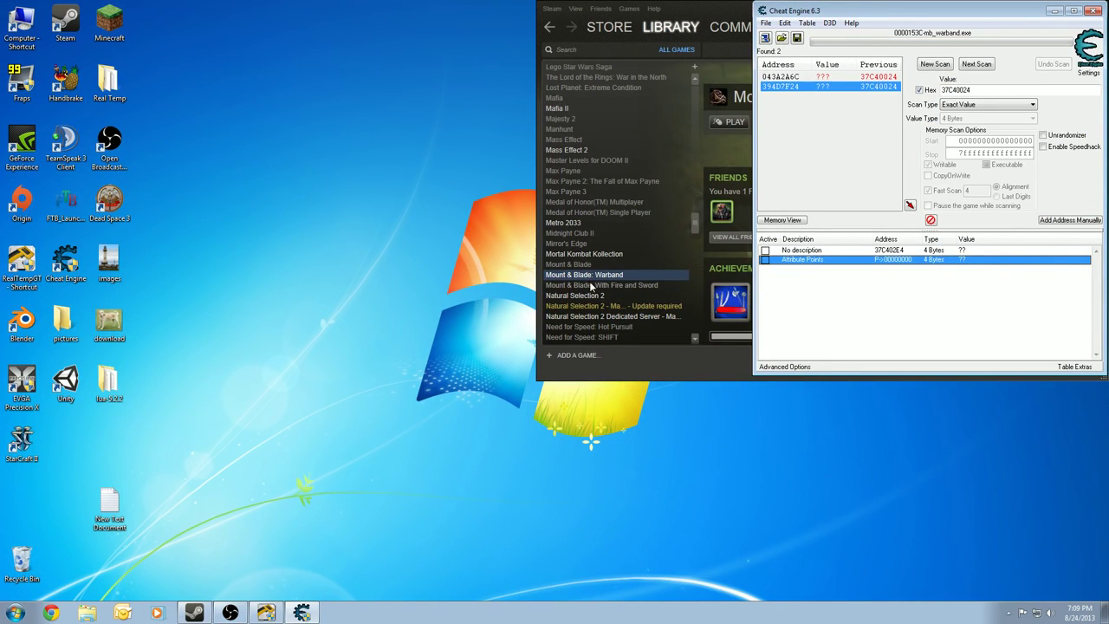
- Relaunch Mount & Blade: Warband from the Steam library and bring the game to the front
click(570, 333)
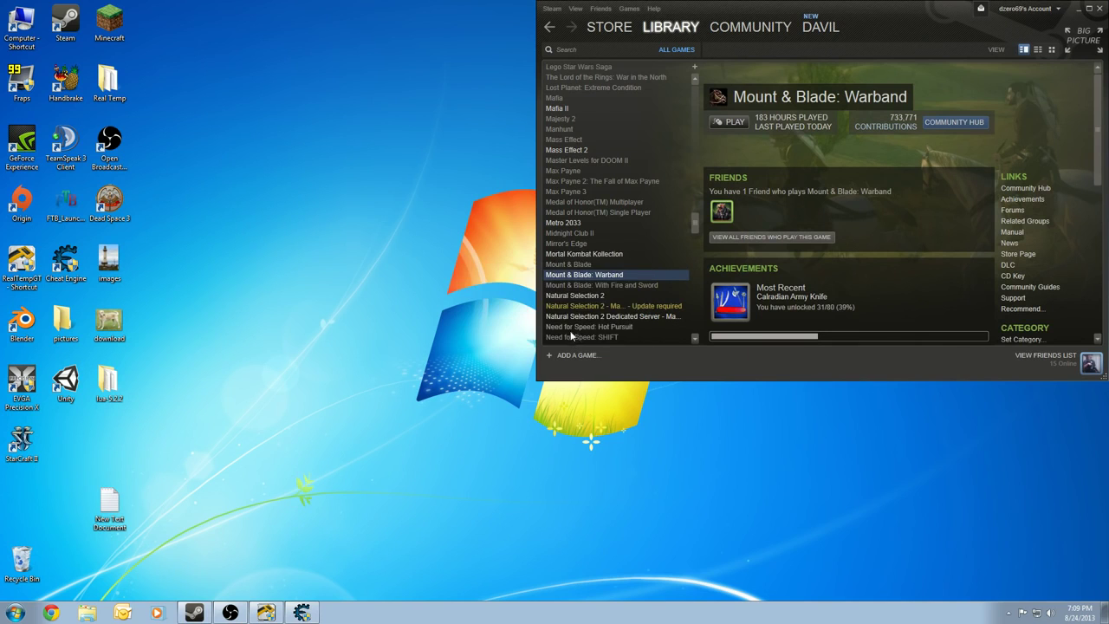
click(441, 349)
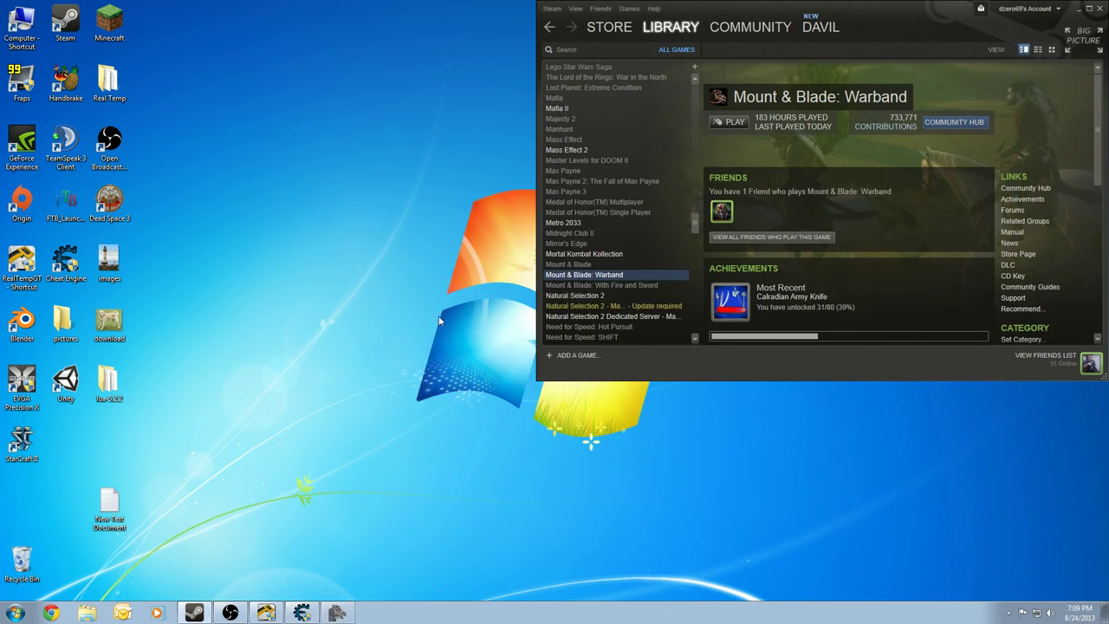
key(alt+Tab)
click(308, 606)
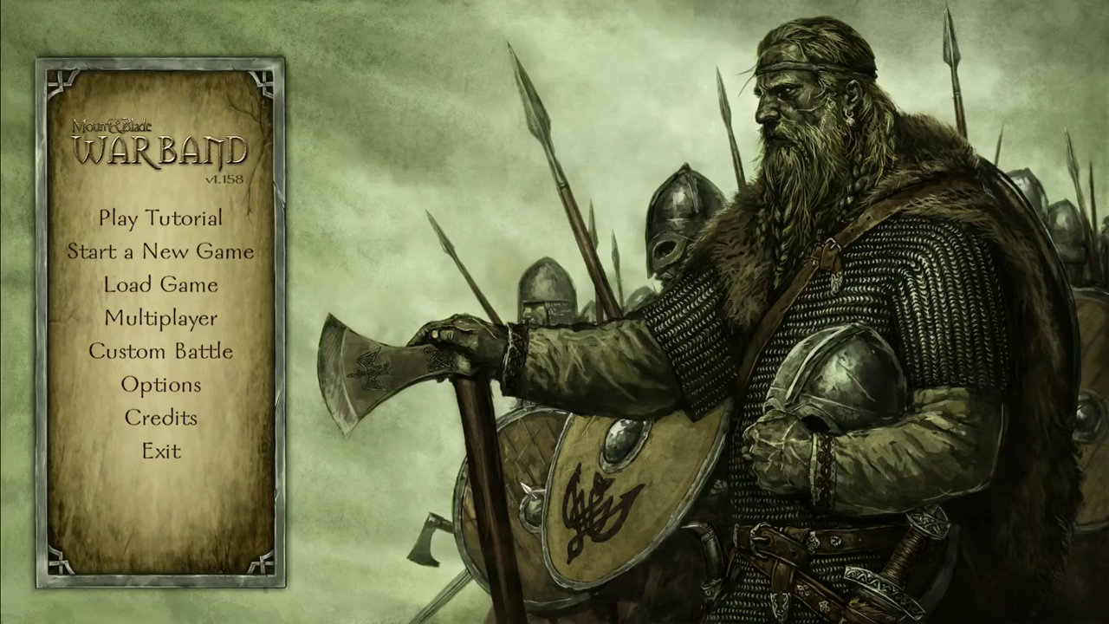
- Start a new game with an impoverished noble as father and choose the remaining background answers to reach the character sheet
click(230, 245)
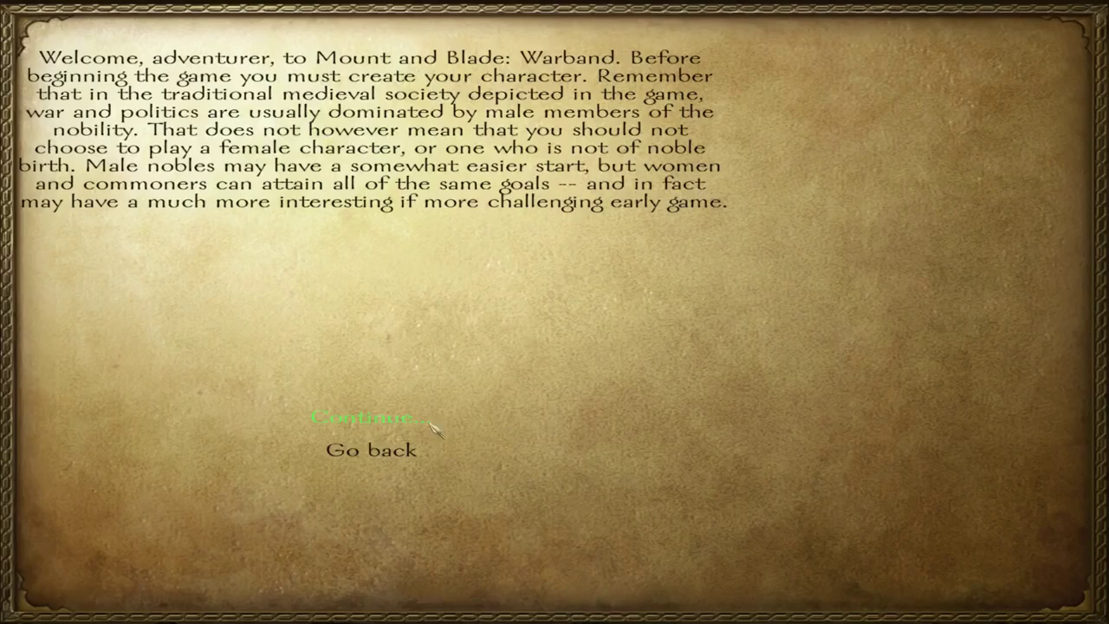
click(412, 421)
click(409, 421)
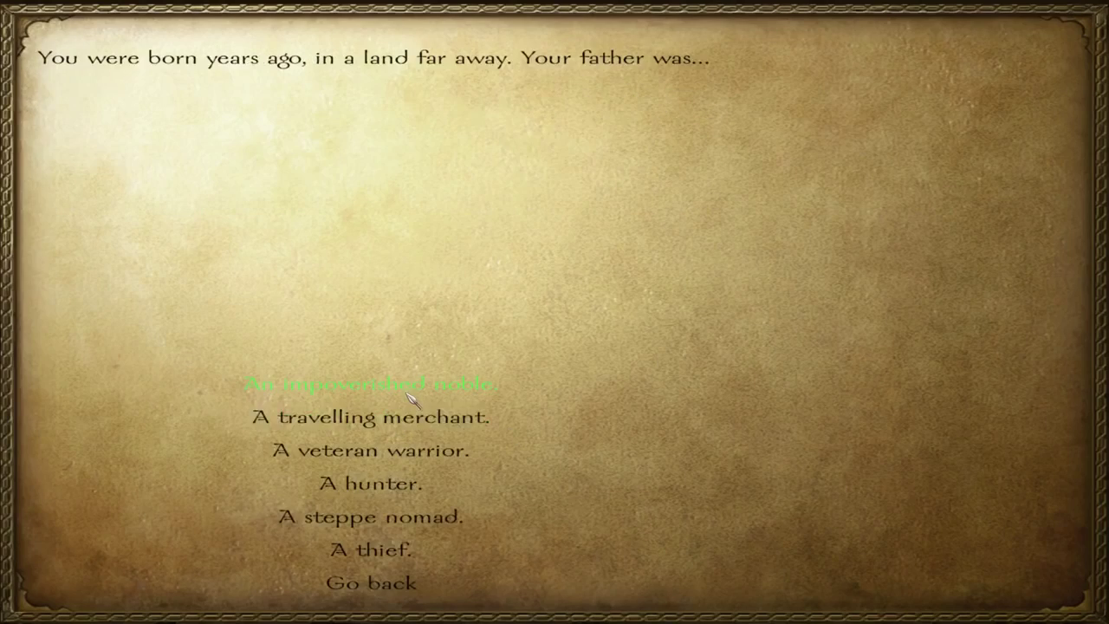
click(400, 388)
click(405, 417)
click(364, 453)
click(407, 416)
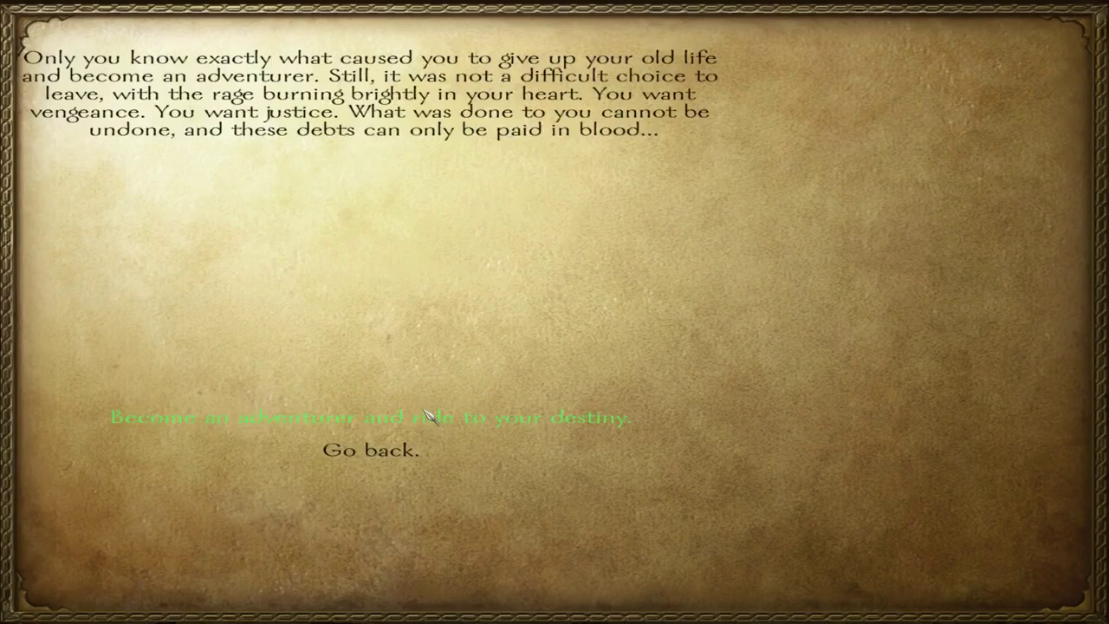
click(423, 414)
click(446, 401)
click(556, 401)
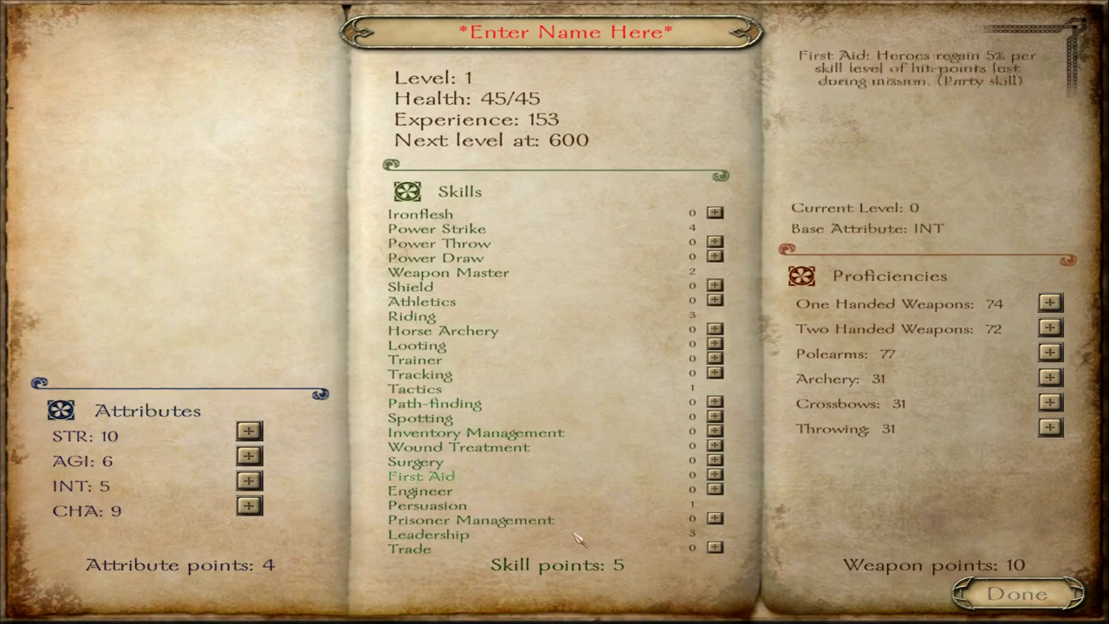
- Switch to Cheat Engine and open the new mb_warband.exe process, keeping the current address list
key(alt+Tab)
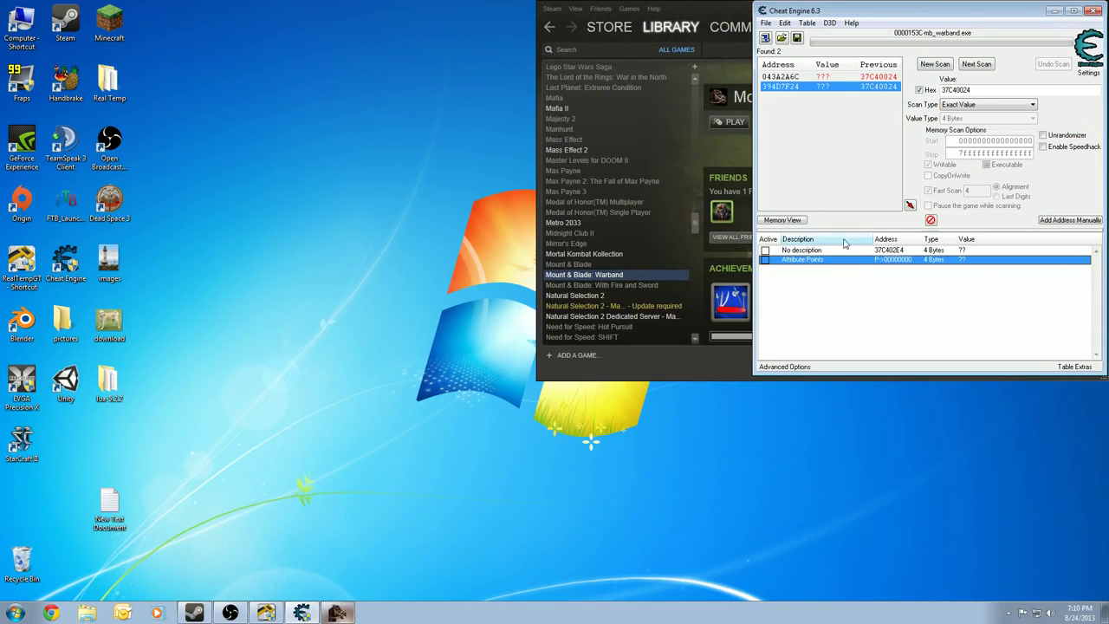
click(765, 38)
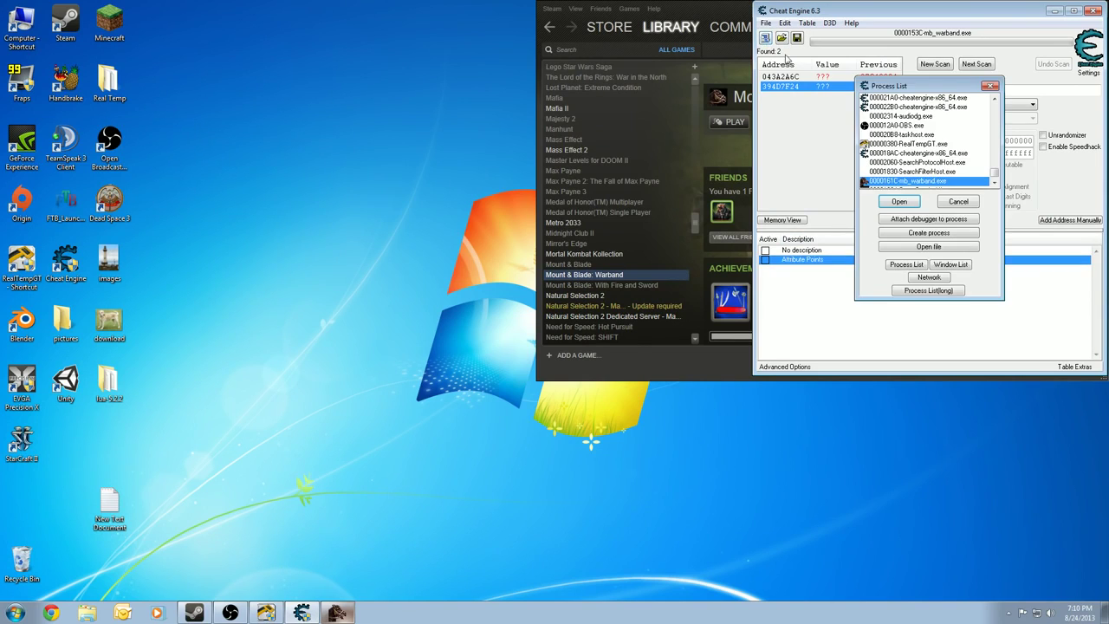
double_click(940, 182)
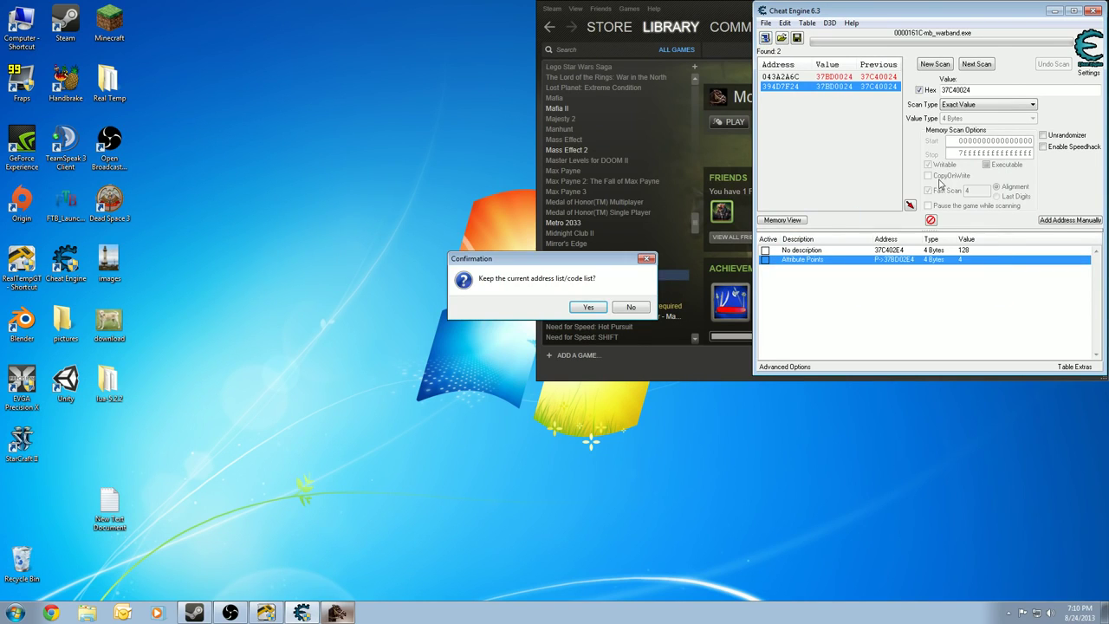
click(585, 311)
- Compare the two entries in the address list and delete the one with no description
click(975, 251)
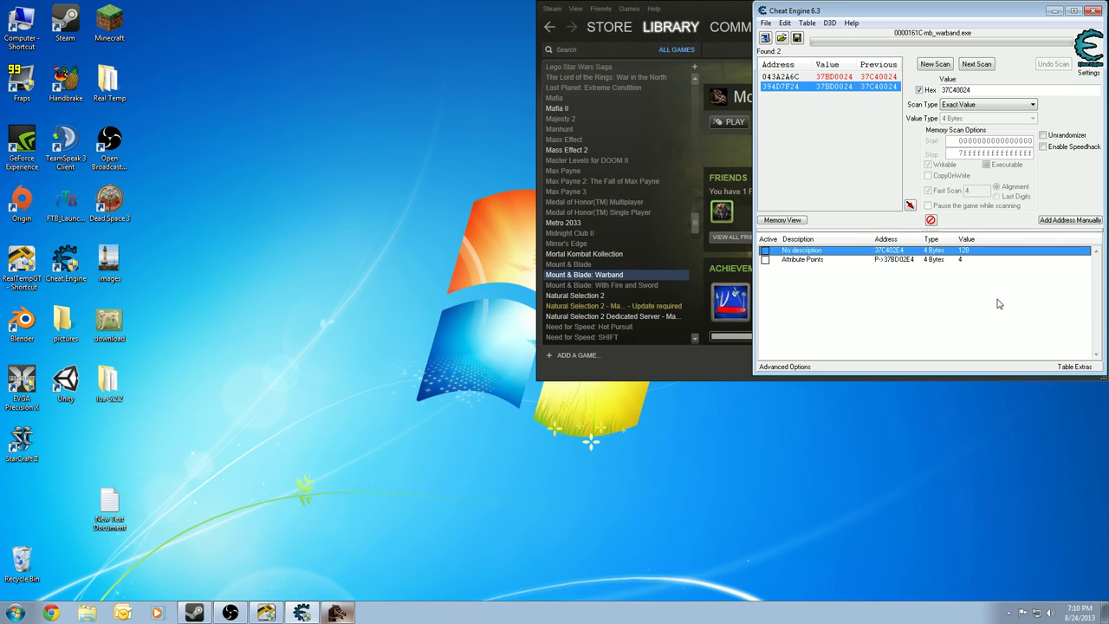
key(Down)
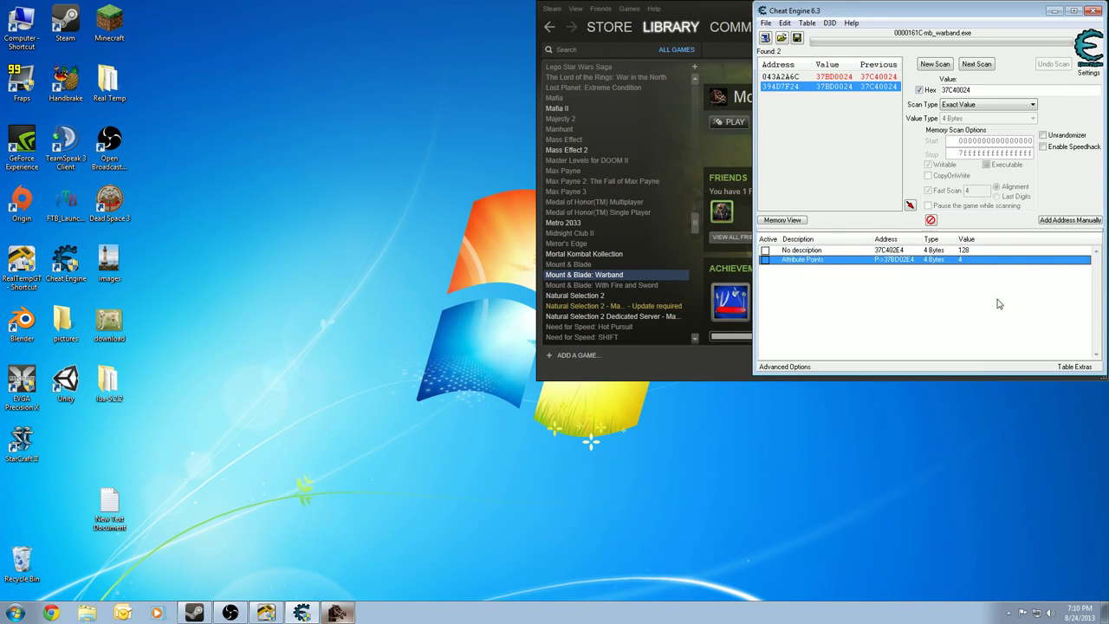
key(Up)
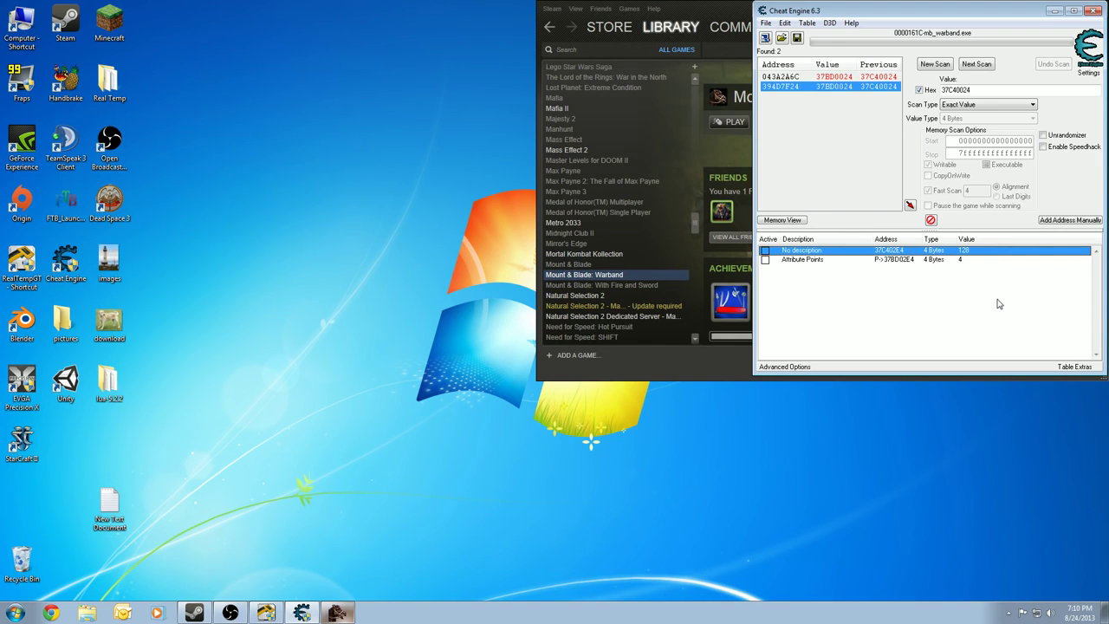
key(Delete)
key(Return)
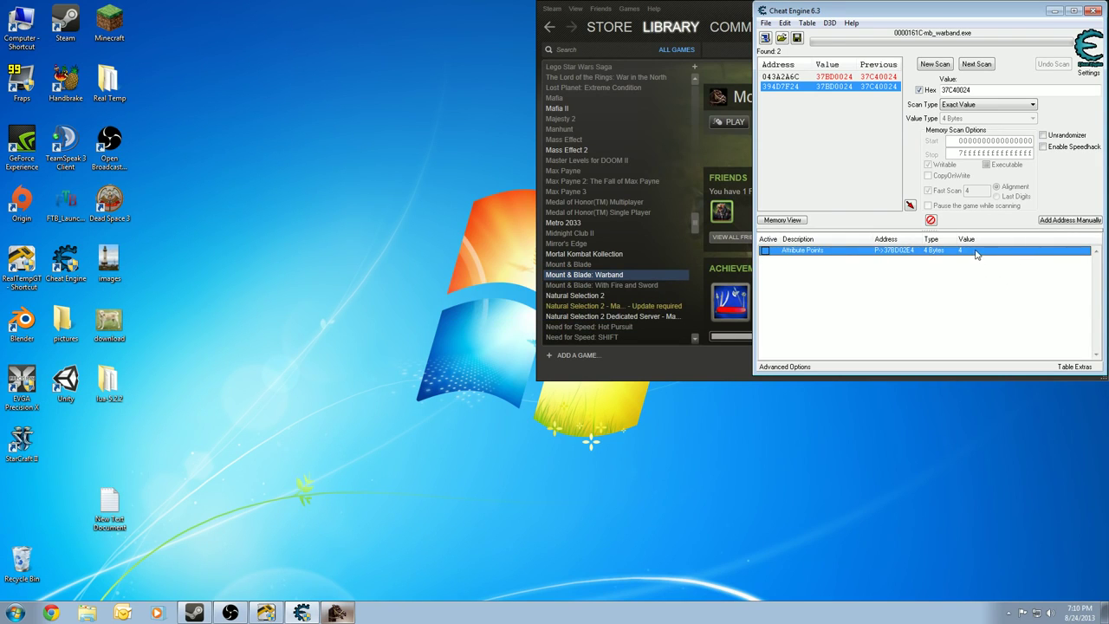
- Set the value of the Attribute Points pointer entry to 10
key(Return)
text(10)
key(Return)
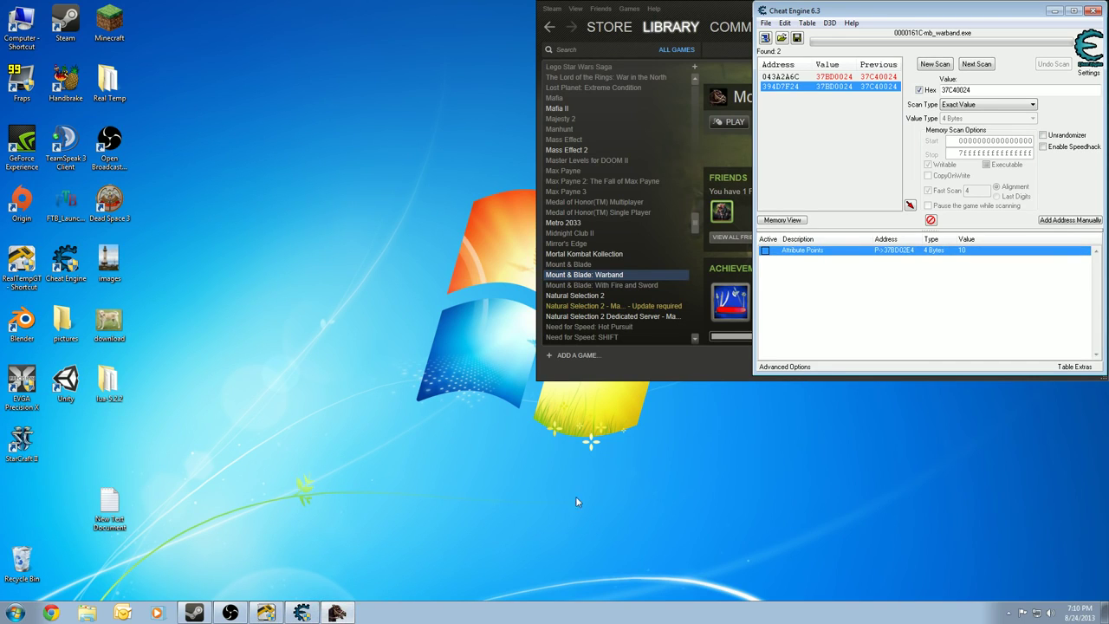
- Switch to the game and raise Strength to 15 with the new attribute points
click(337, 612)
click(247, 434)
click(247, 433)
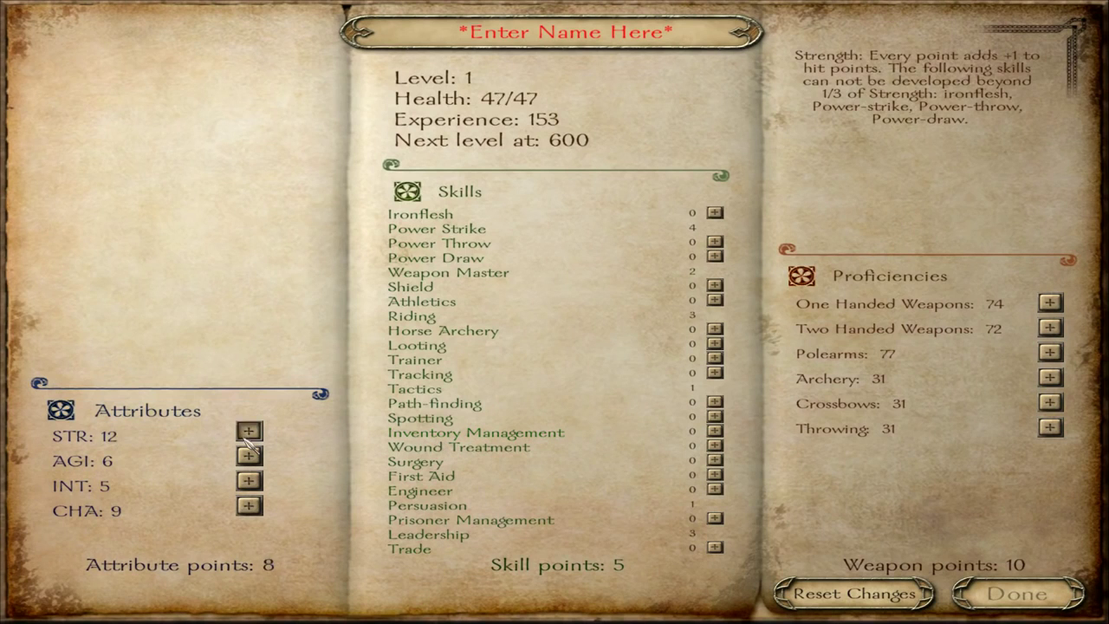
click(247, 433)
click(247, 433)
click(247, 433)
- Return to Cheat Engine and copy the base address from the Attribute Points pointer entry
key(alt+Tab)
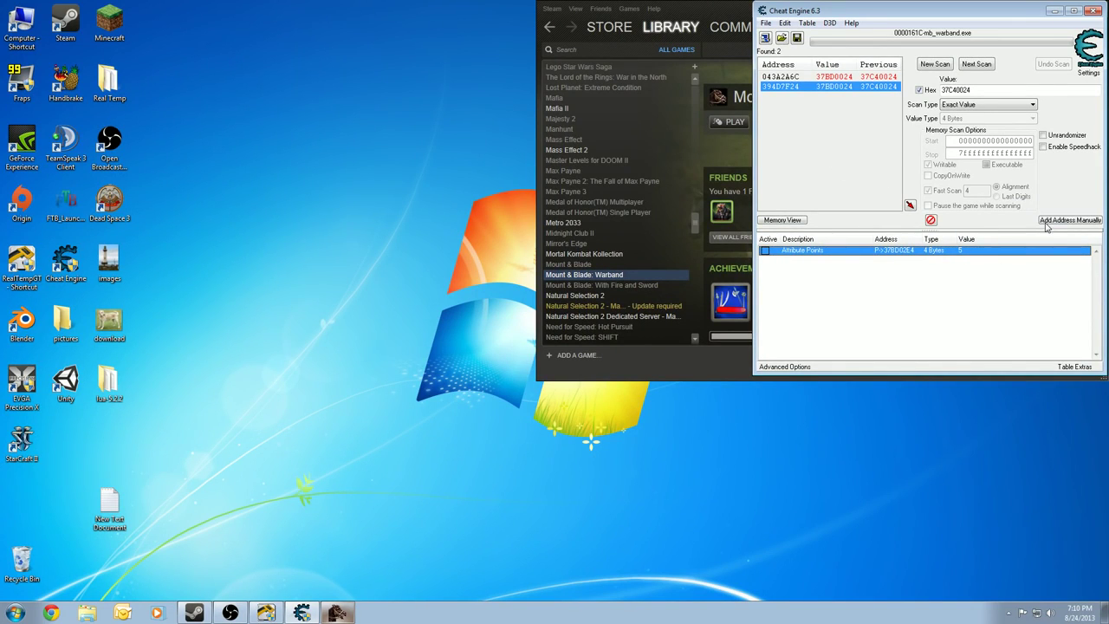
double_click(891, 252)
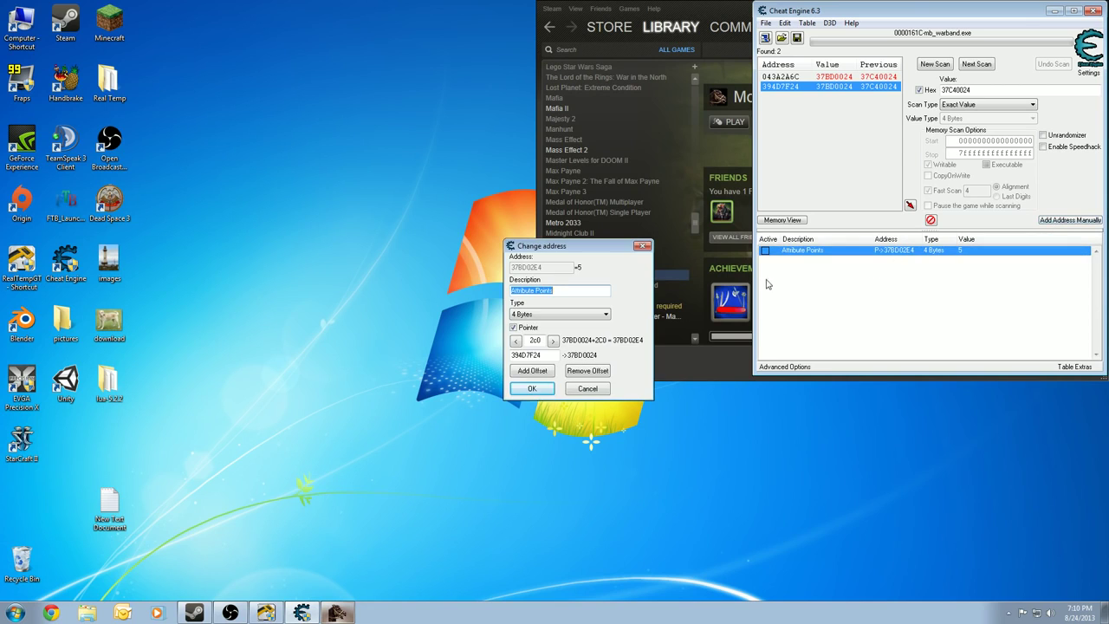
double_click(540, 353)
key(ctrl+c)
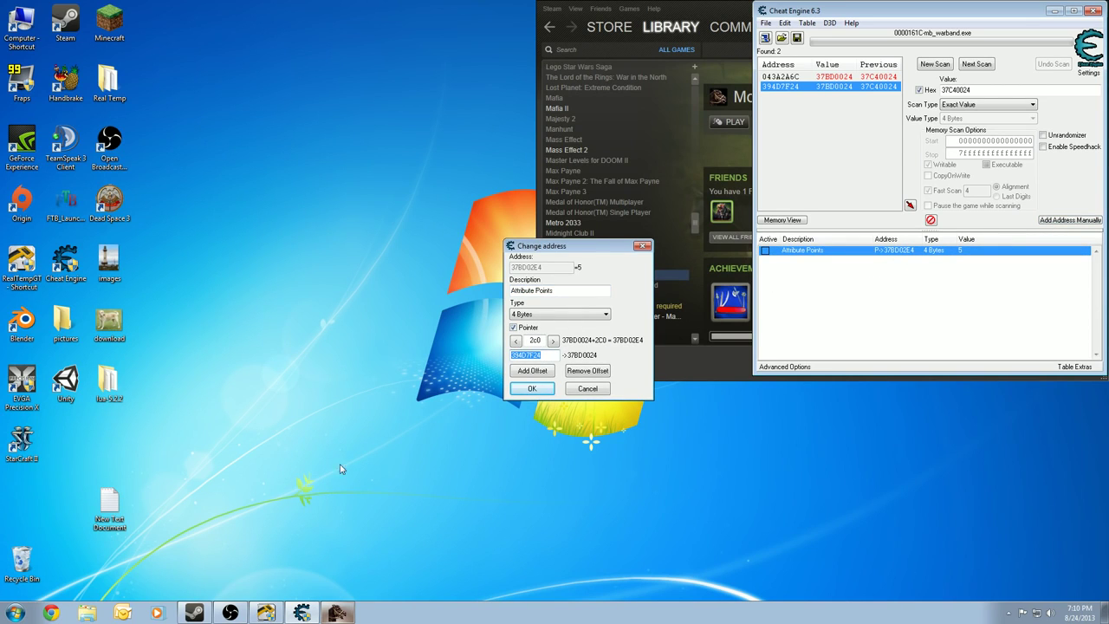
click(530, 390)
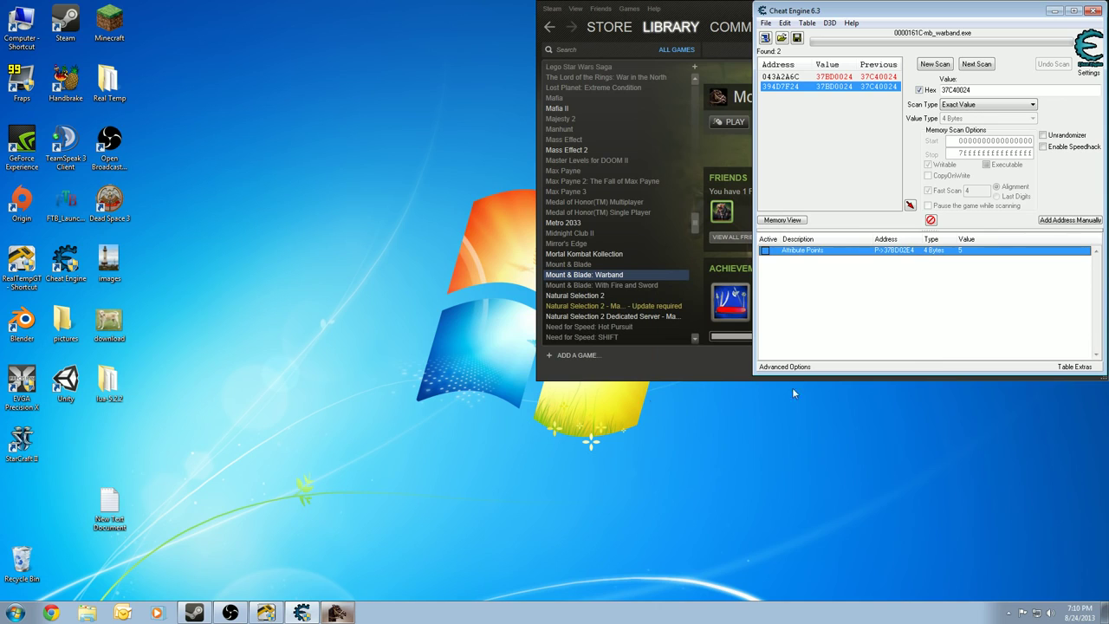
- Add another 4-byte pointer to the address list with base address 394D7F24 and offset 270, leaving the description as is
click(1071, 220)
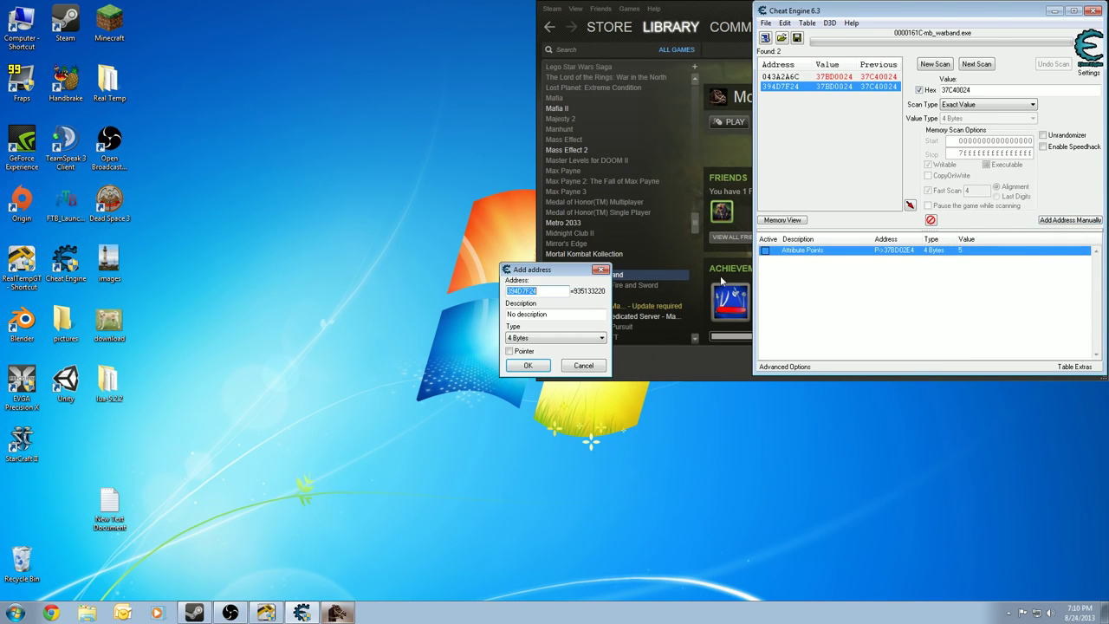
click(534, 351)
click(512, 378)
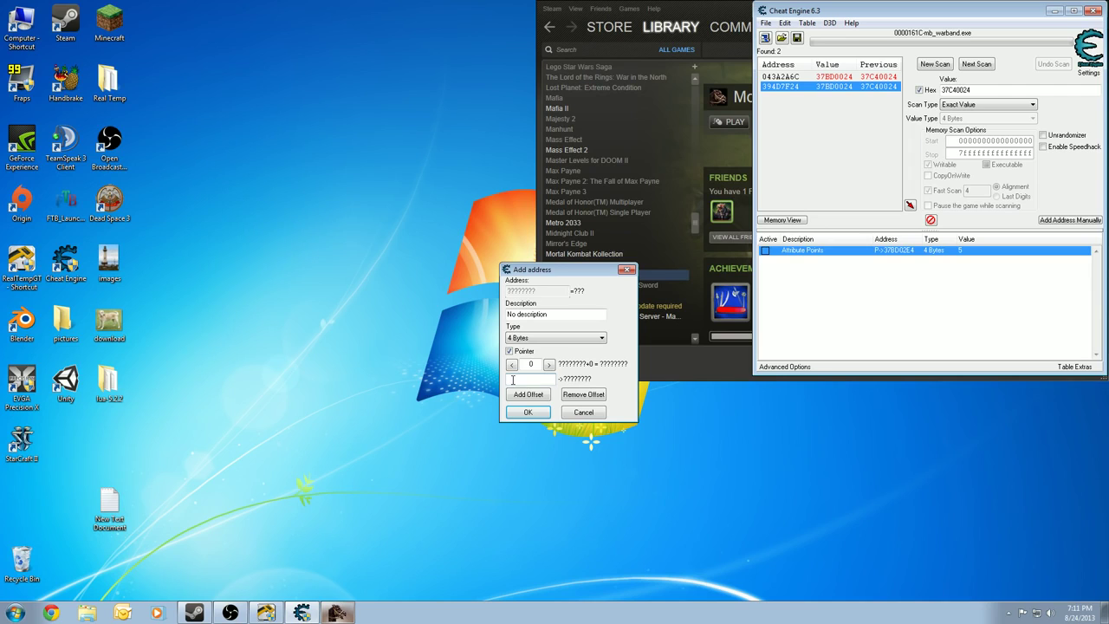
key(ctrl+v)
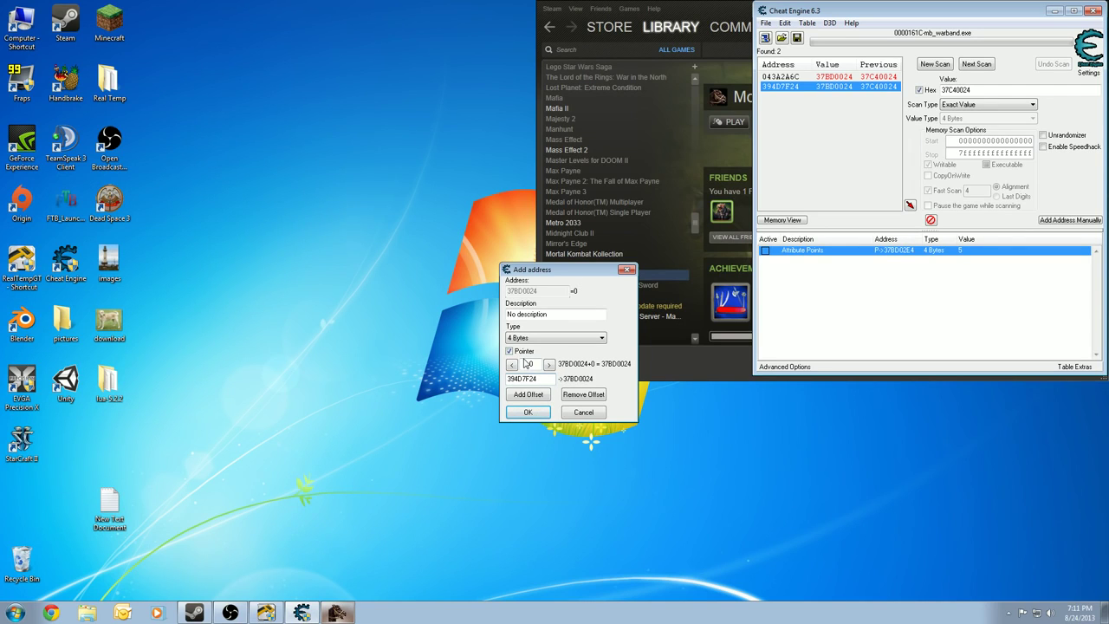
double_click(525, 363)
text(2C0)
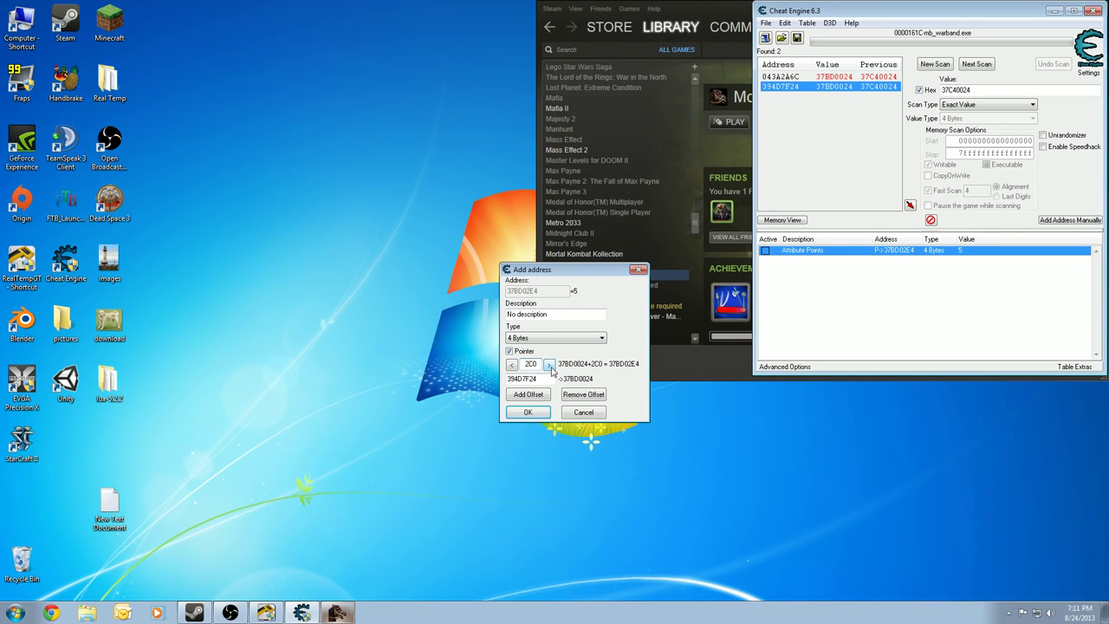
key(BackSpace)
key(BackSpace)
text(70)
click(526, 412)
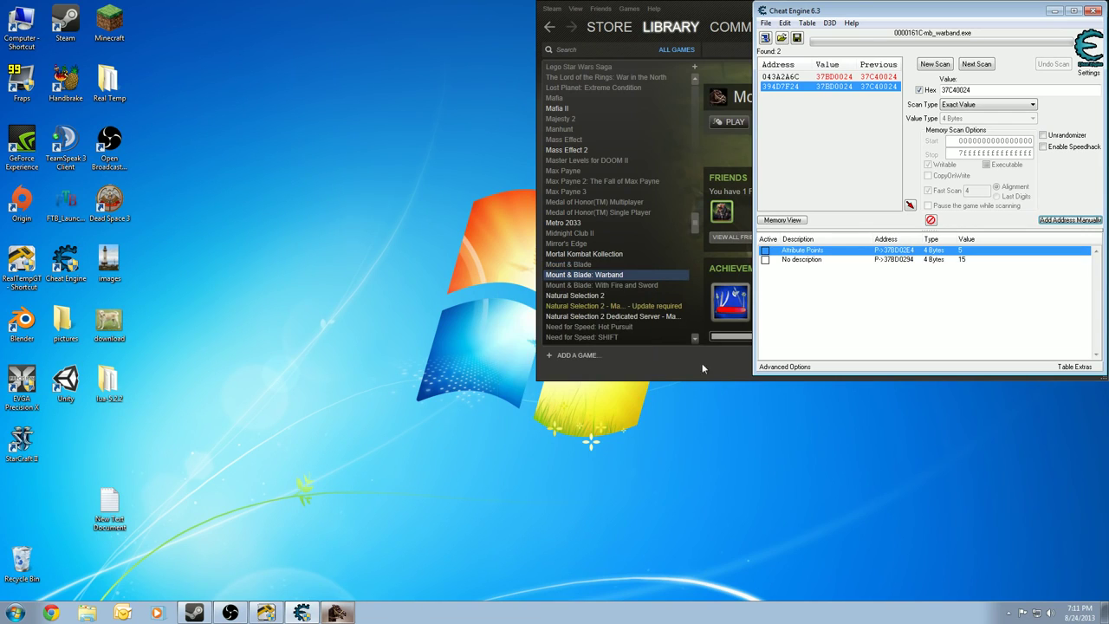
- Add a 4-byte pointer to the address list with base address 394D7F24 and offset 274, leaving the description as is
click(1067, 219)
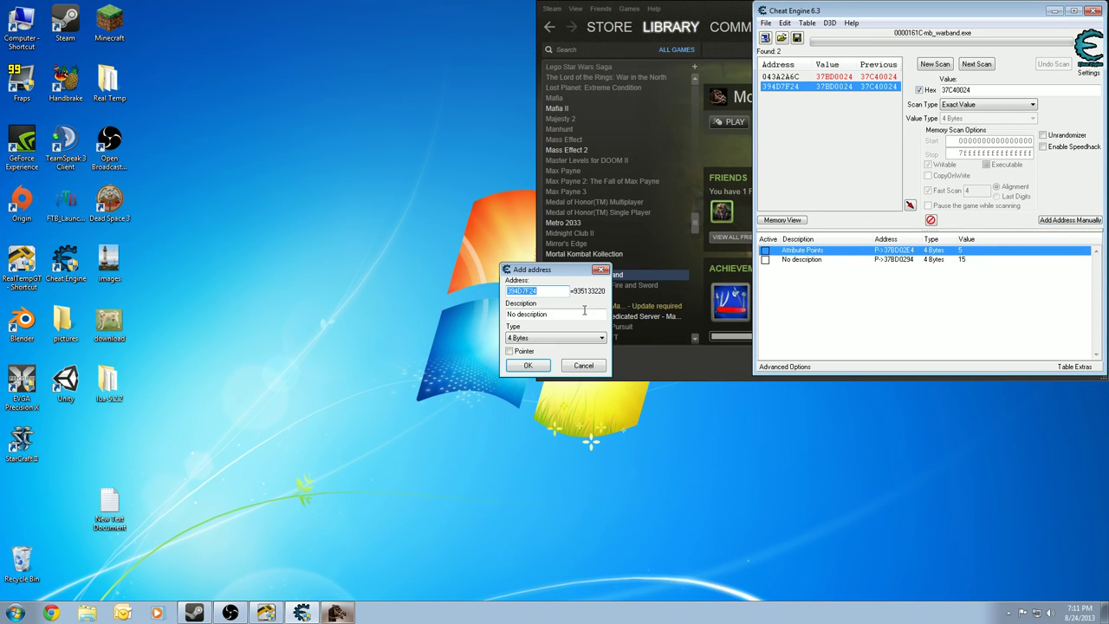
key(End)
click(511, 351)
key(ctrl+v)
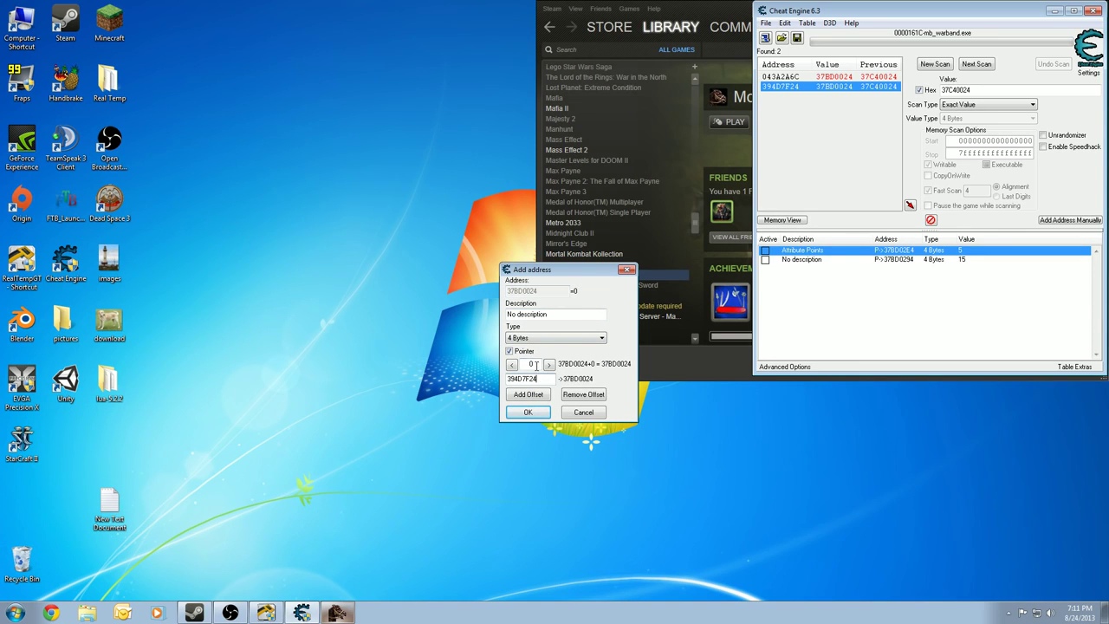
text(274)
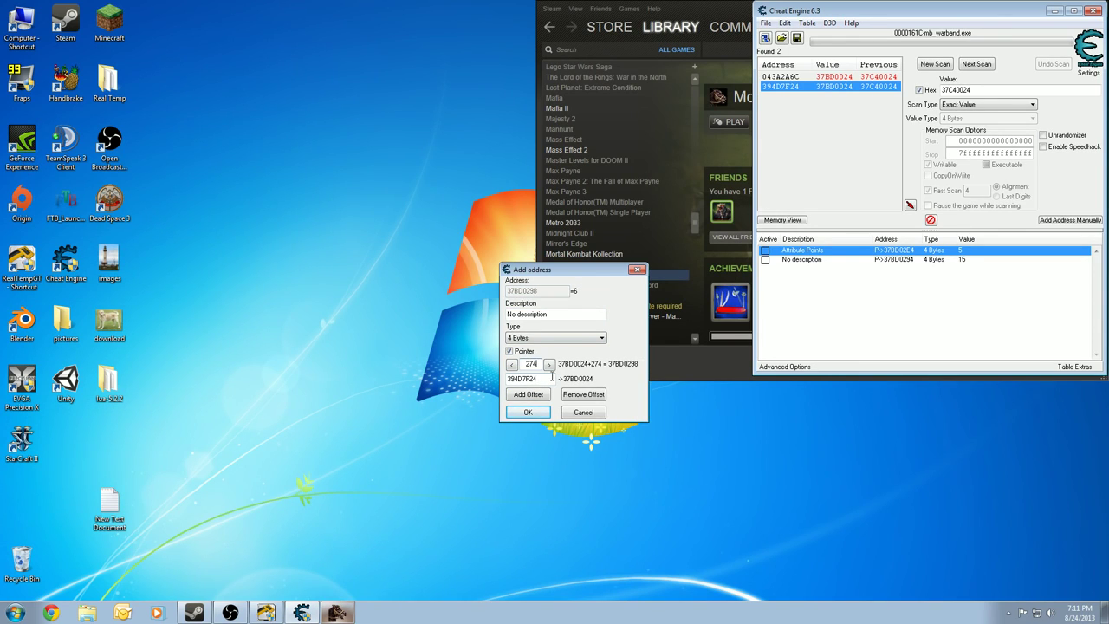
click(529, 412)
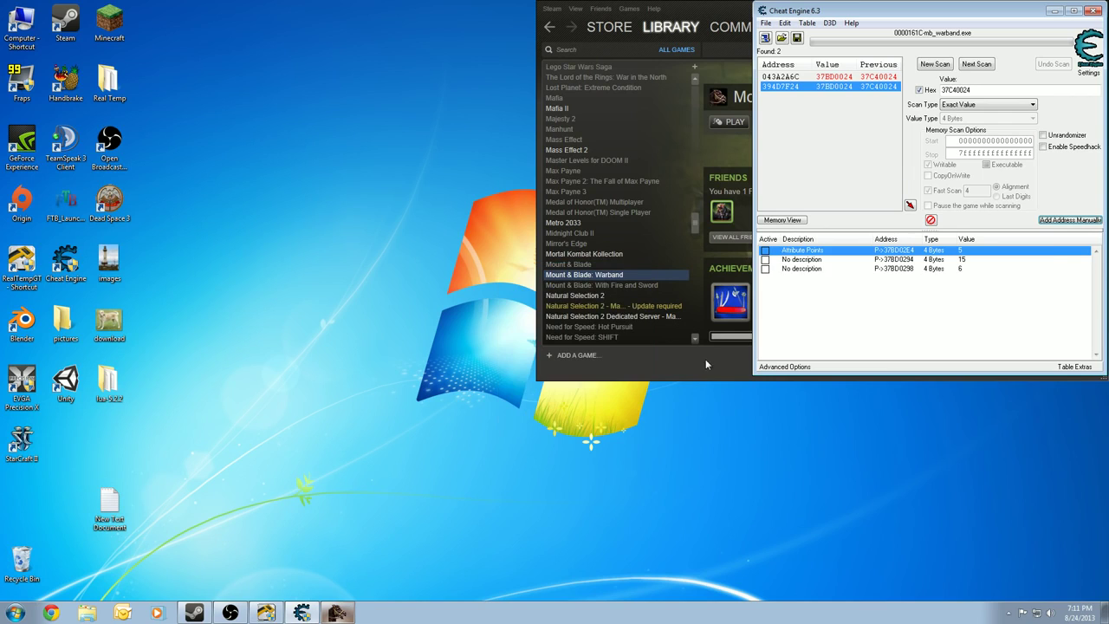
- Add a 4-byte pointer with base address 394D7F24 and offset 278, keeping the default description
click(1062, 220)
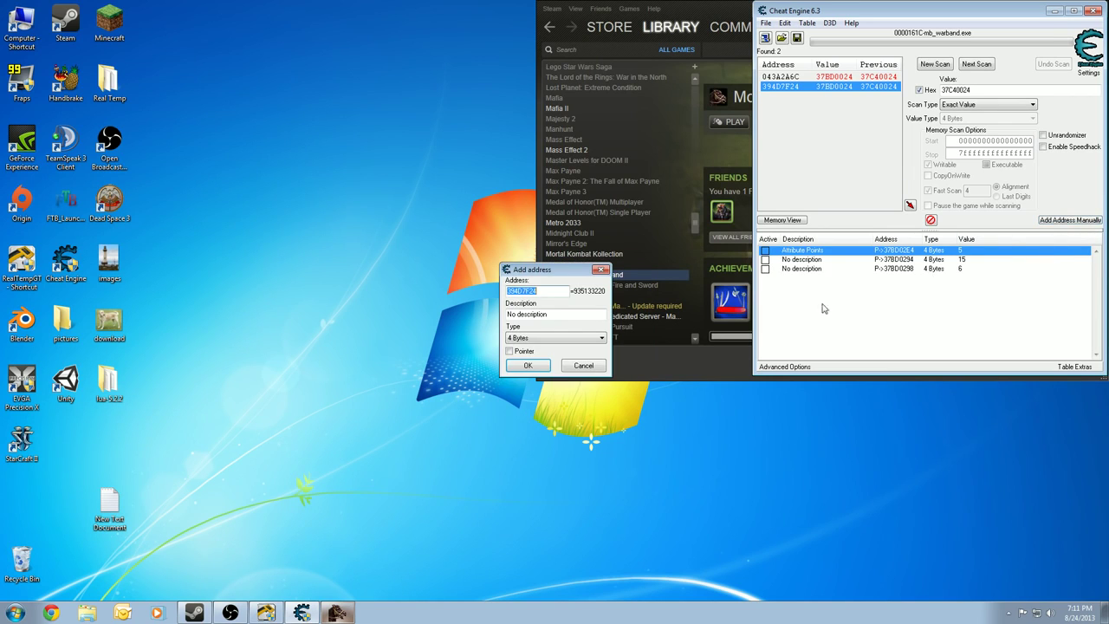
click(523, 350)
click(524, 381)
key(ctrl+v)
double_click(532, 364)
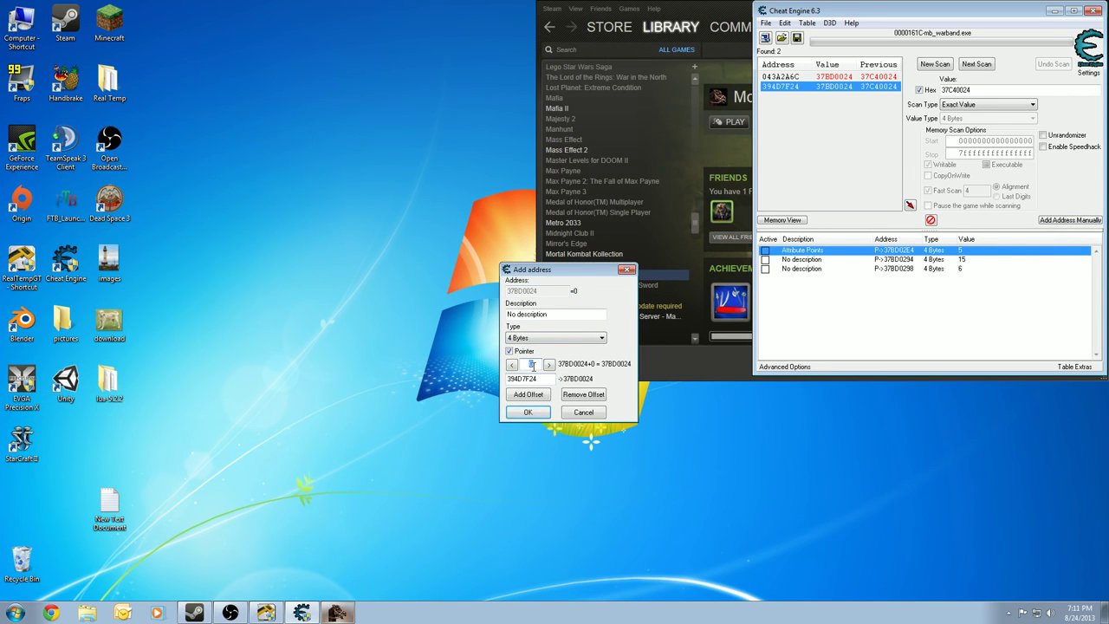
text(278)
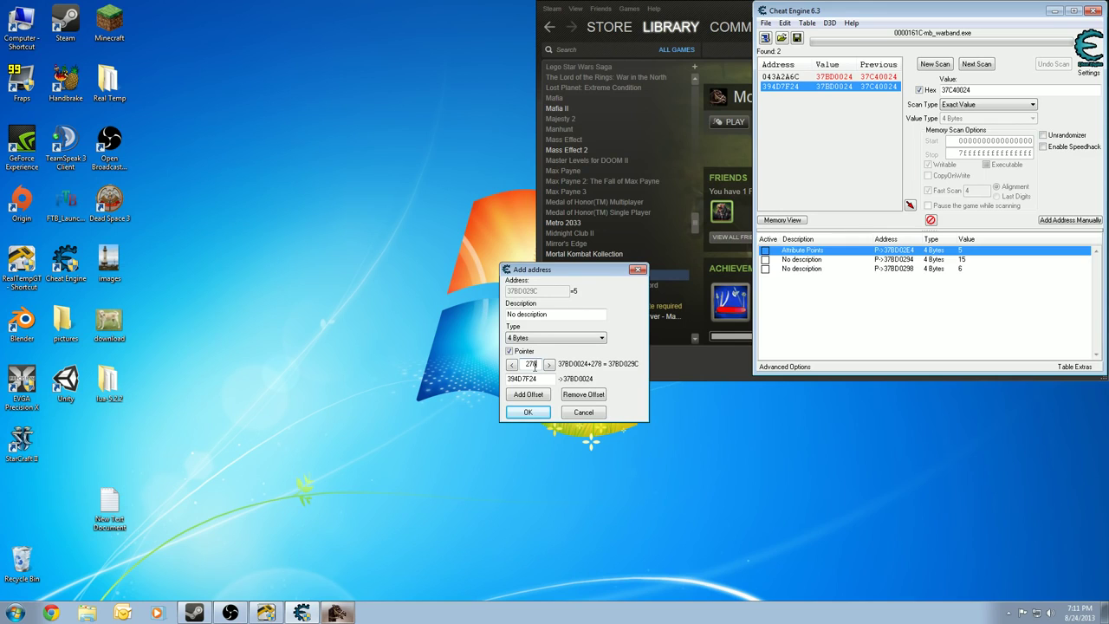
click(527, 412)
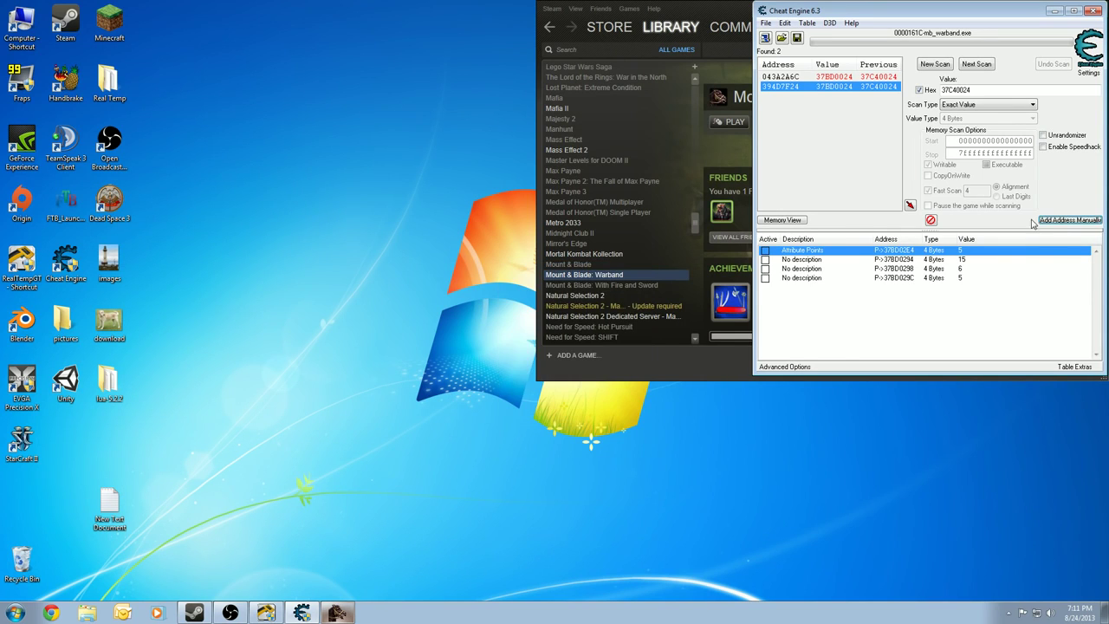
- Add a 4-byte pointer with base address 394D7F24 and offset 27C, keeping the default description
click(1070, 219)
click(509, 350)
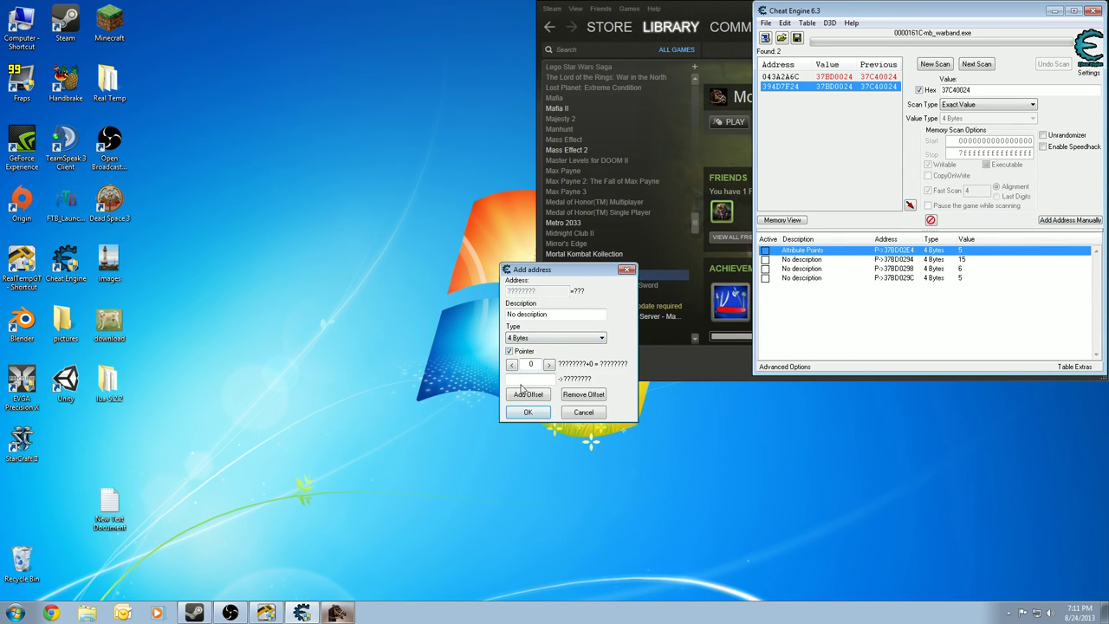
text(394D7F24)
double_click(530, 364)
text(27)
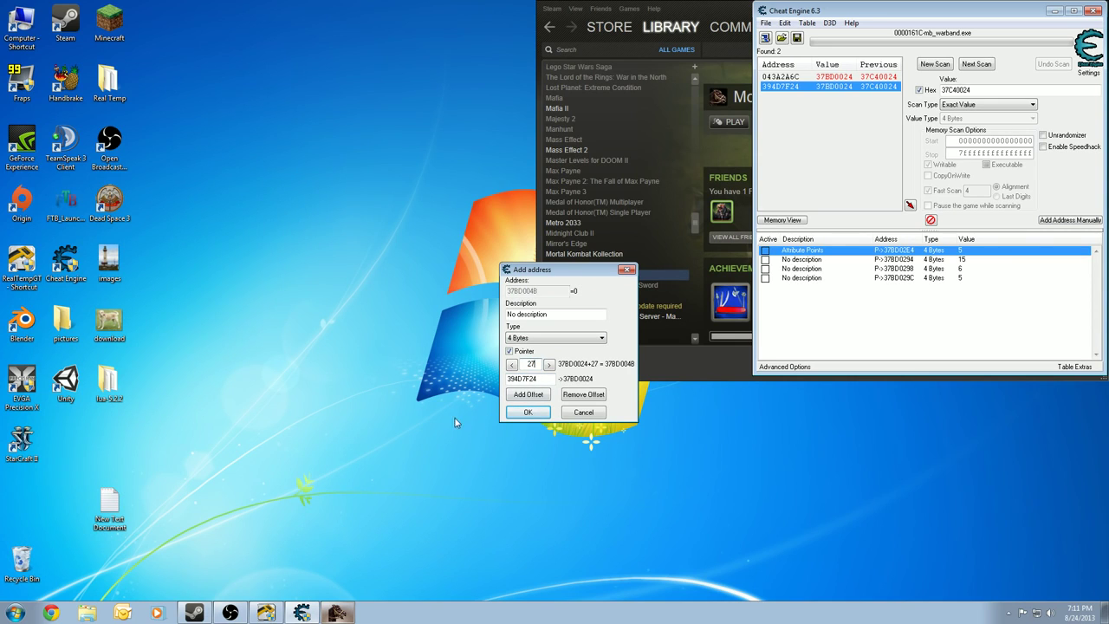
text(C)
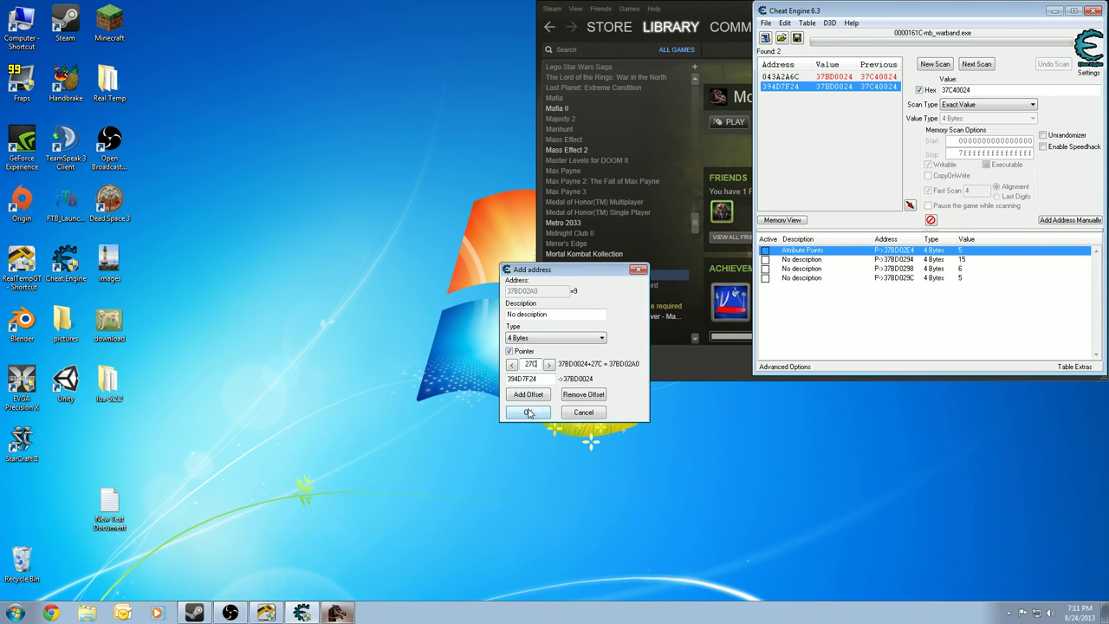
click(529, 413)
- Set the values of all four undescribed pointer entries to 500 at once
click(959, 261)
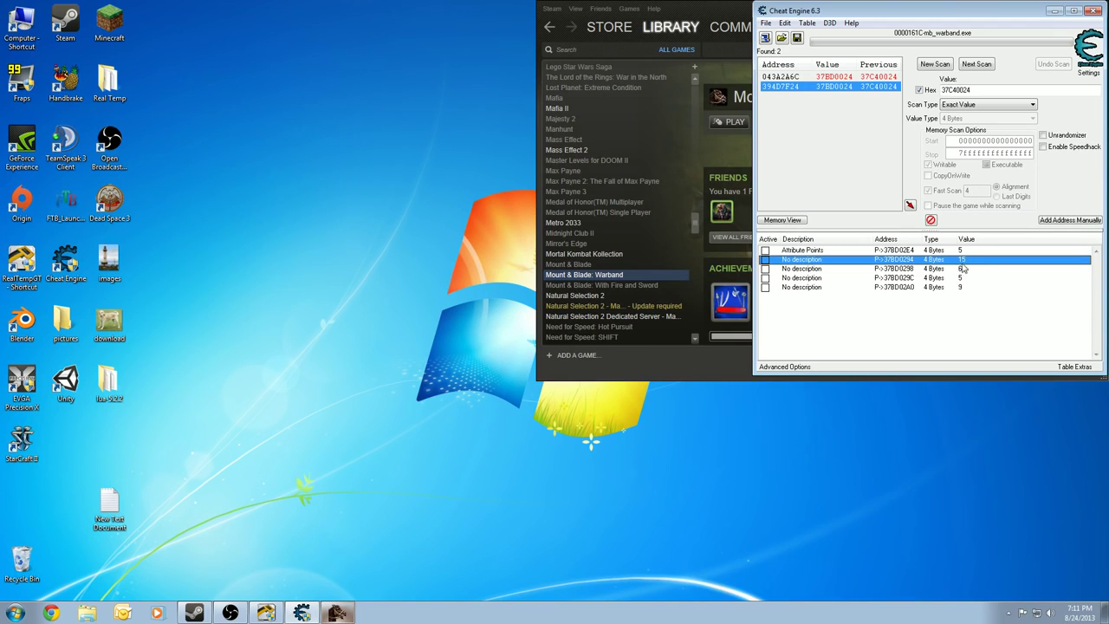
shift+click(972, 288)
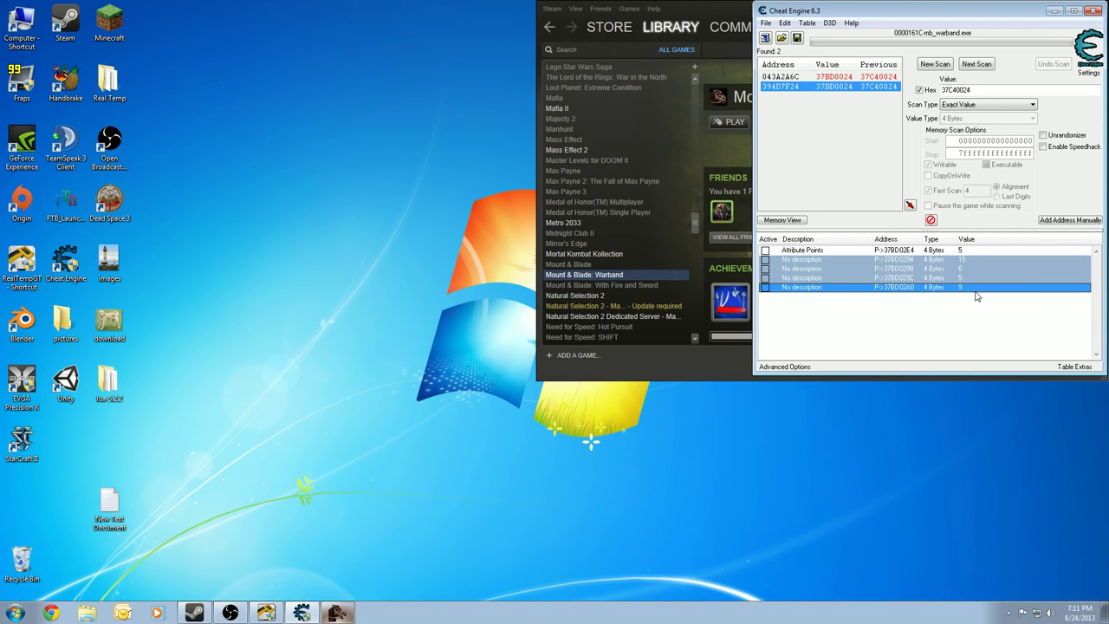
double_click(965, 289)
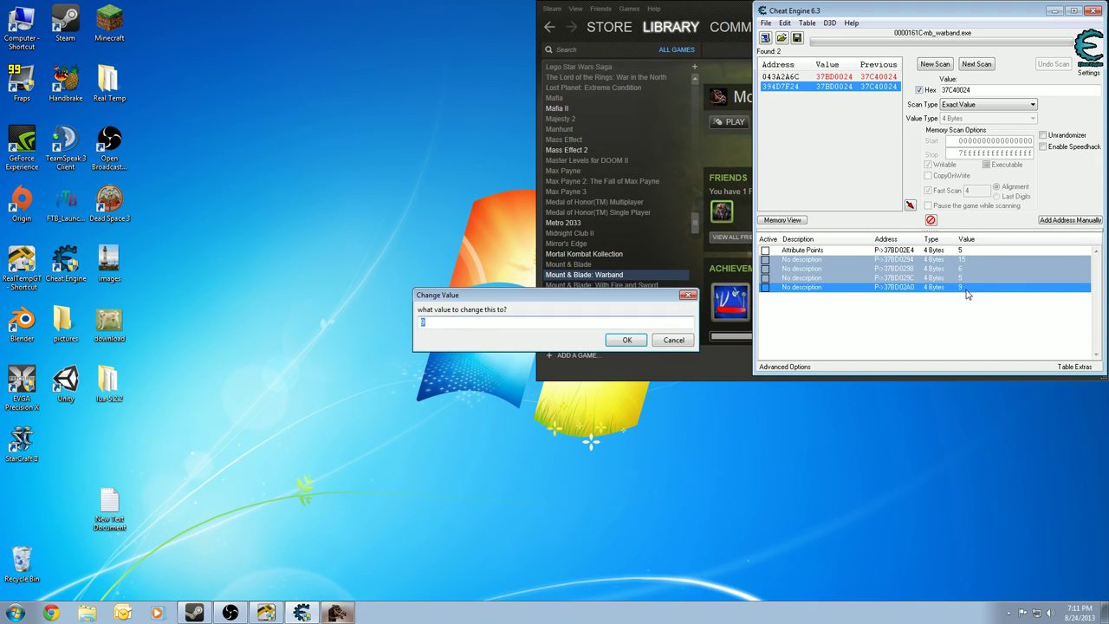
text(500)
key(Return)
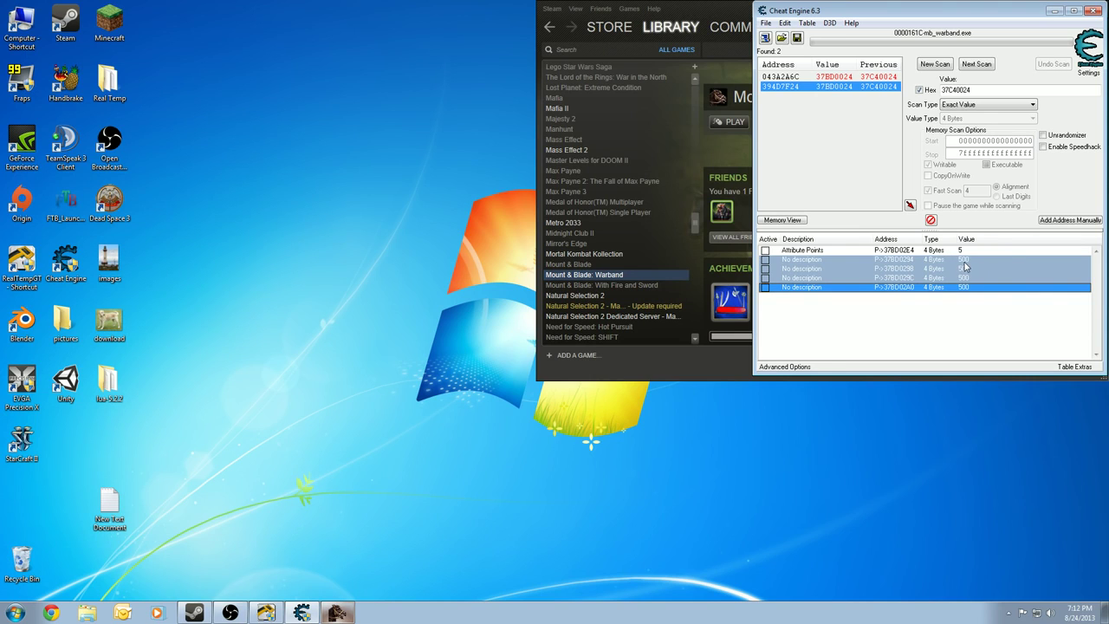
- Set the Attribute Points entry to 0, switch to the game and try to raise Strength on the character sheet
double_click(973, 251)
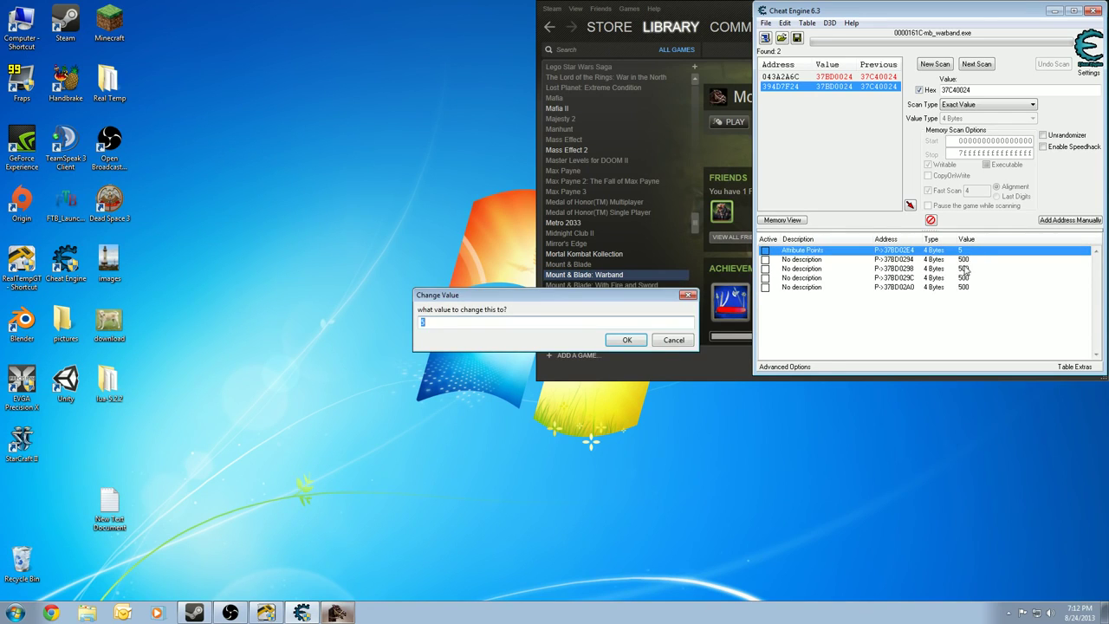
text(0)
key(Return)
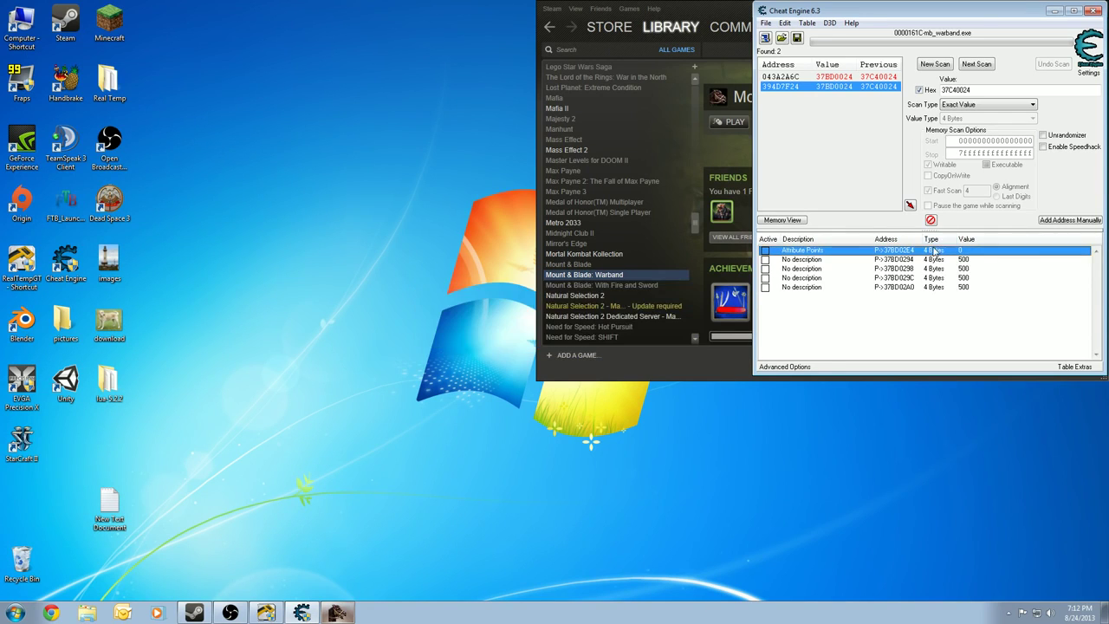
click(334, 613)
click(267, 445)
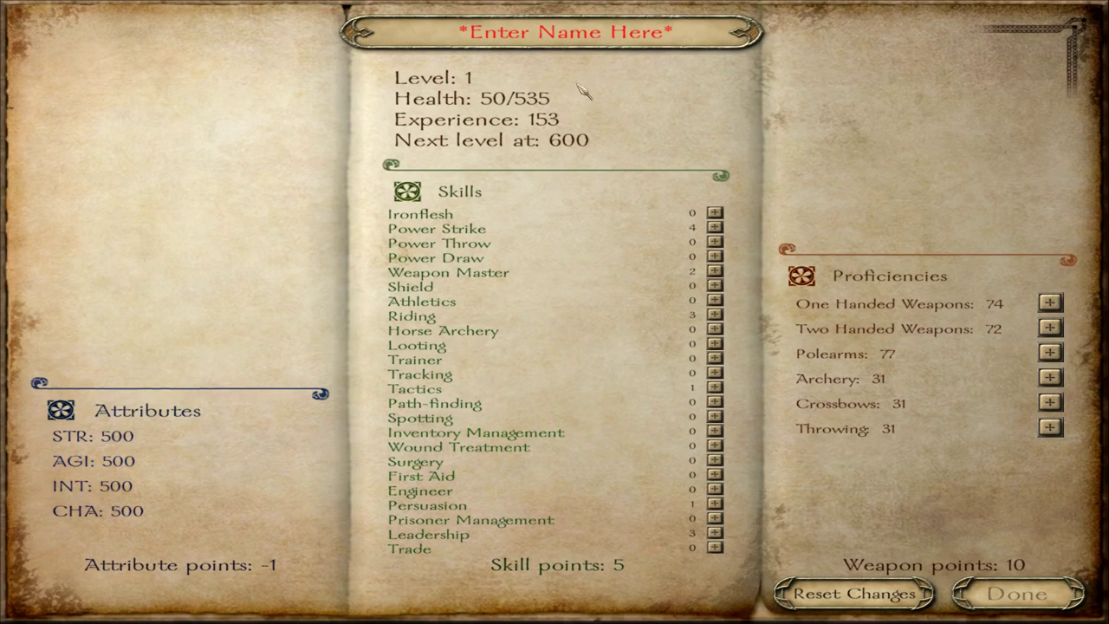
- Enter a name for the character and raise the Ironflesh skill to 5
click(592, 47)
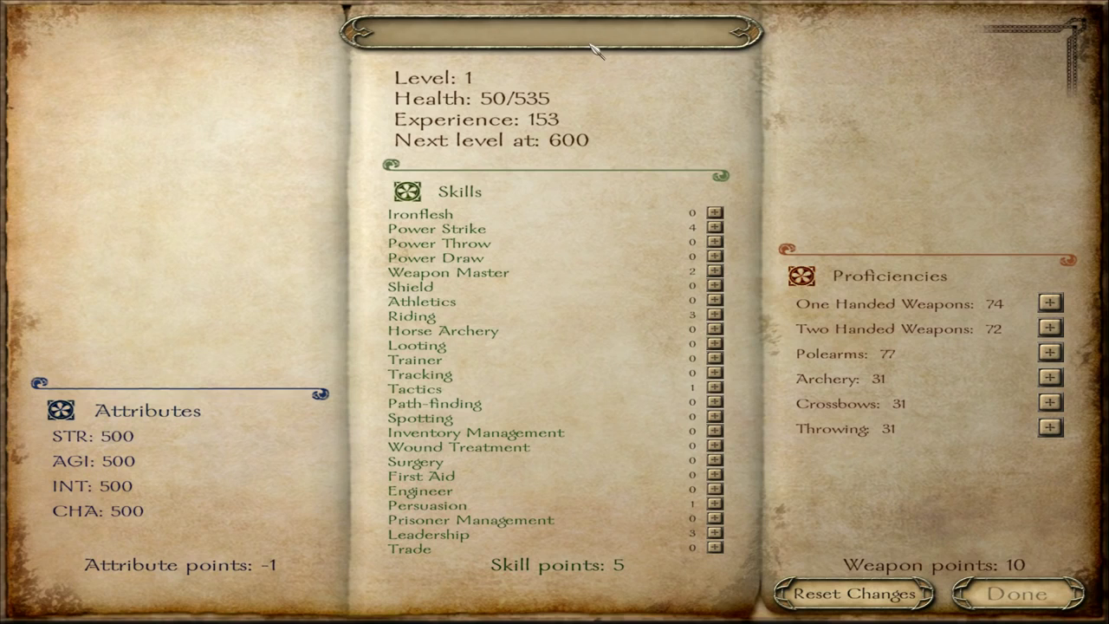
text(Davil)
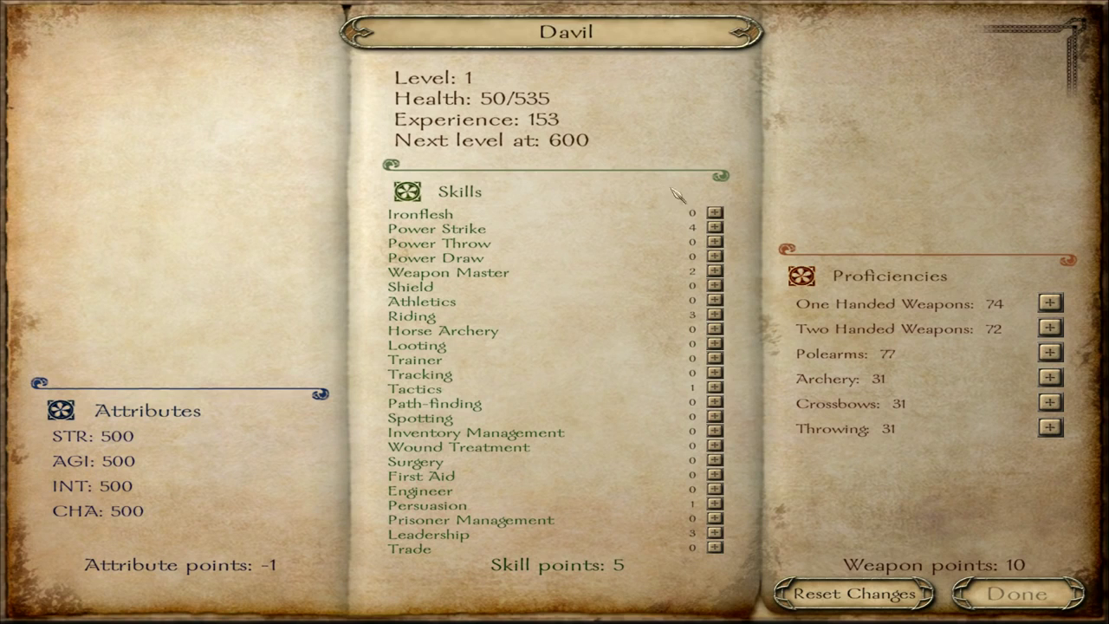
click(715, 212)
click(714, 212)
click(715, 212)
click(715, 212)
click(715, 212)
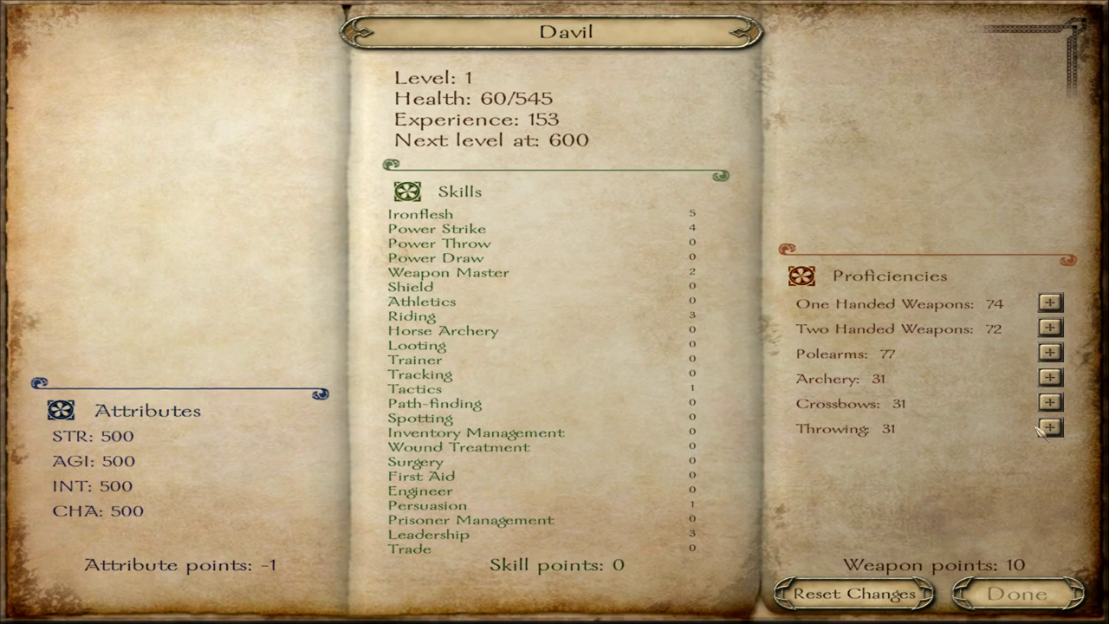
- Spend all the weapon points on the Crossbows proficiency
click(1049, 402)
click(1049, 402)
click(1049, 402)
click(1048, 402)
click(1049, 402)
click(1048, 402)
click(1049, 402)
click(1048, 402)
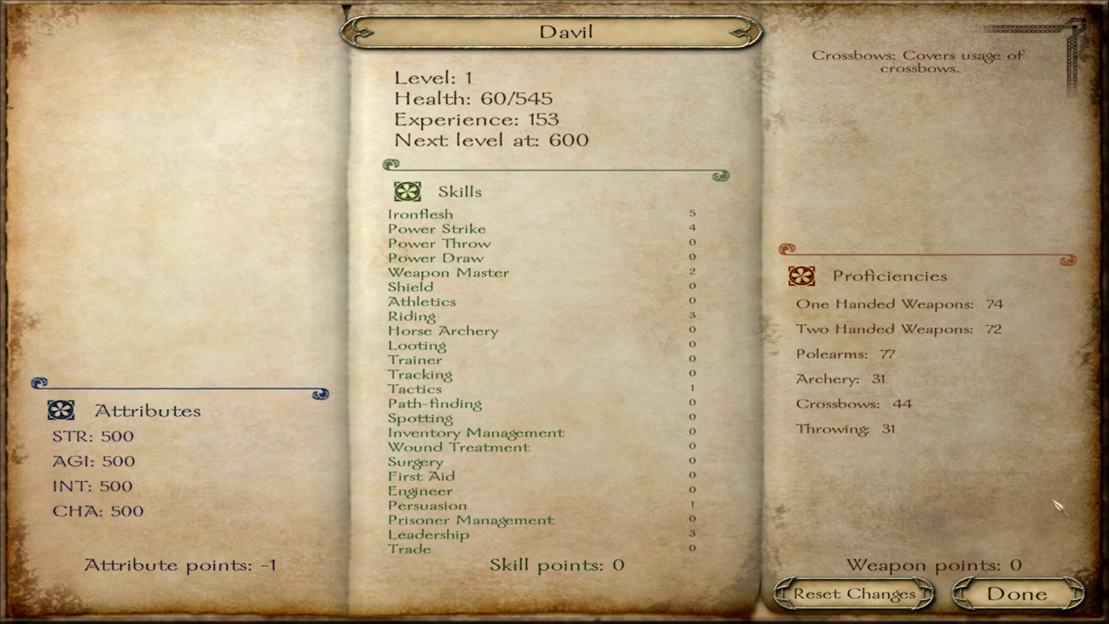
- Finish the character sheet, accept the default face, and continue the story into the streets of Praven
click(1020, 594)
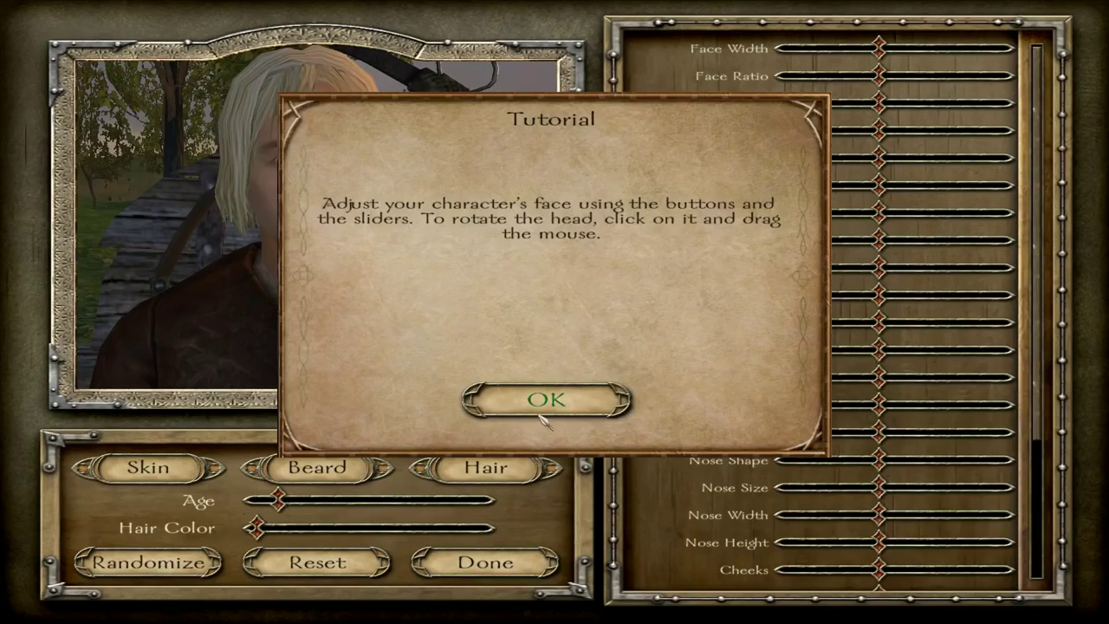
click(543, 405)
click(485, 562)
click(480, 410)
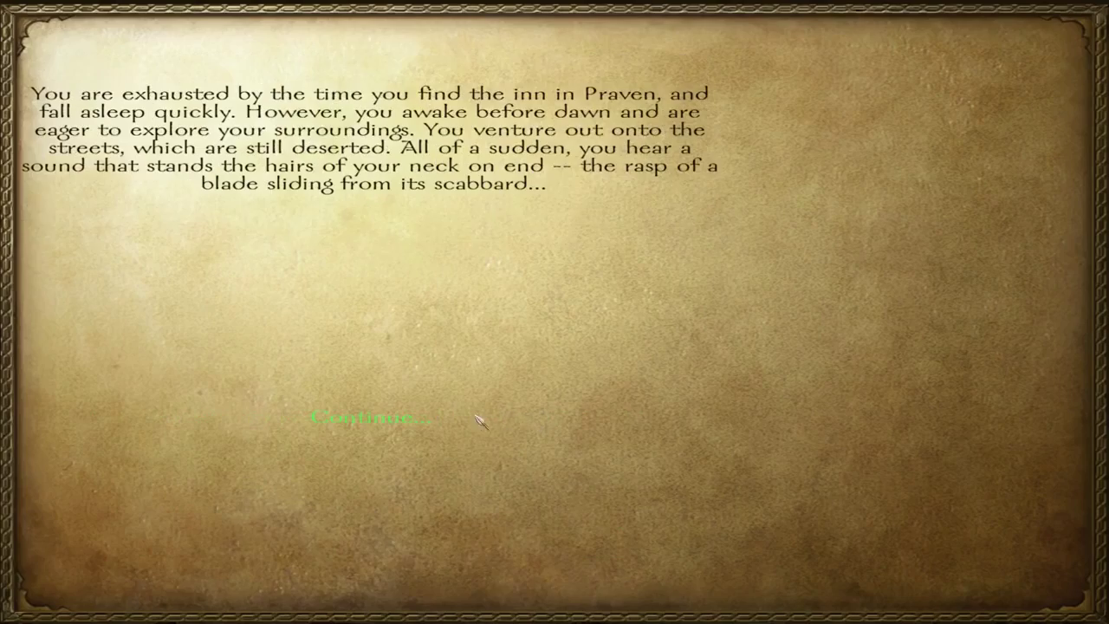
click(414, 419)
- Walk the character forward through the Praven streets and switch the equipped gear along the way
key(w)
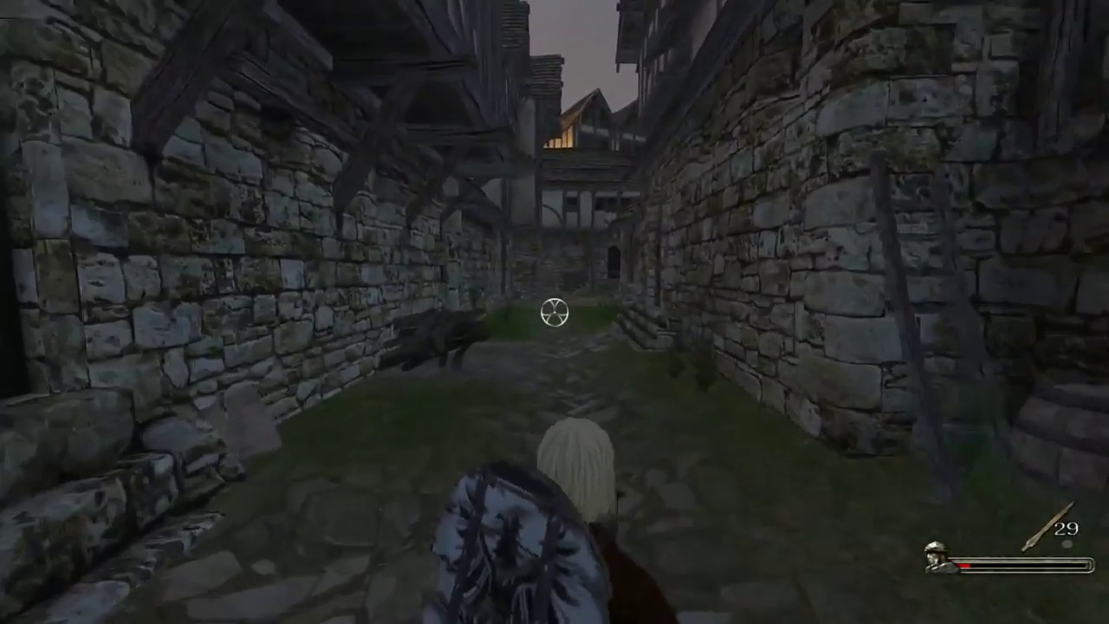
scroll(555, 312, down, 1)
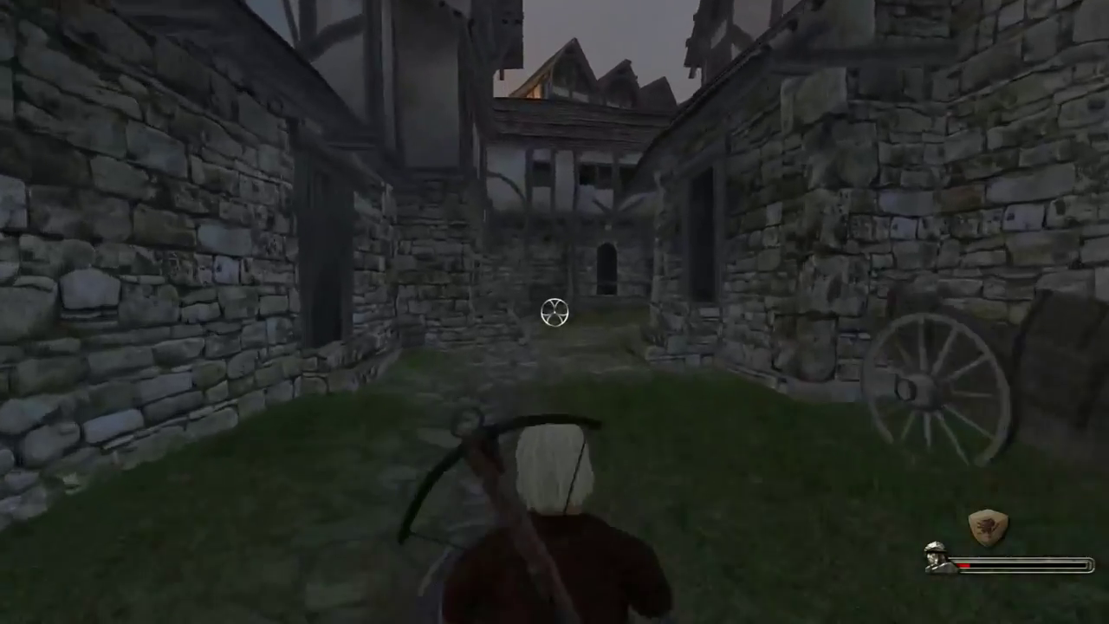
key(w)
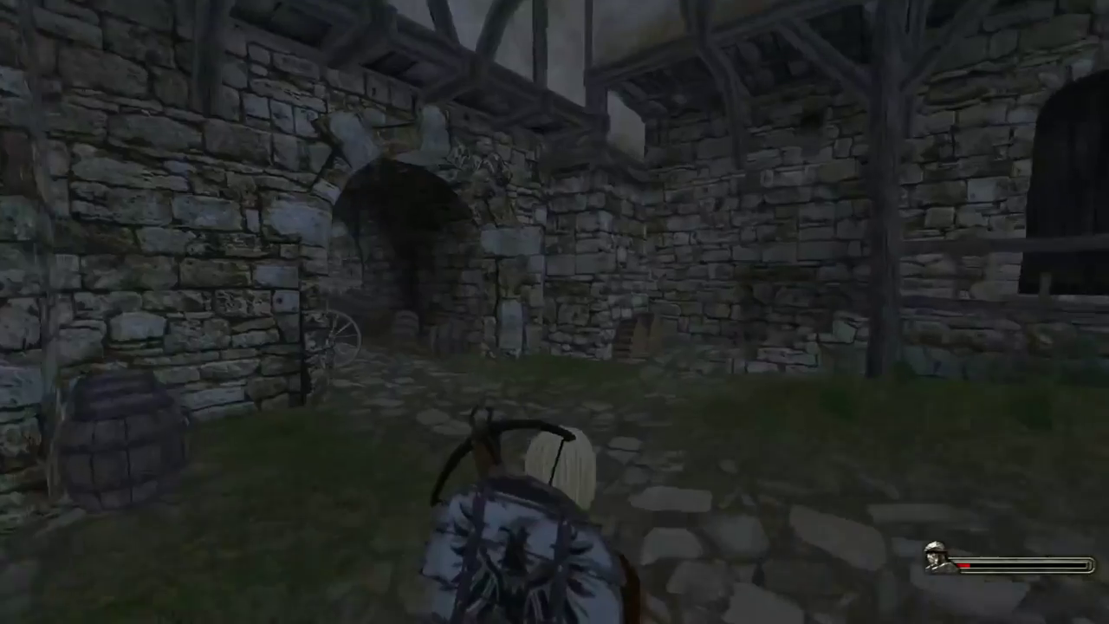
- Switch back to Cheat Engine and set all four undescribed pointer entries to 5000
key(alt+Tab)
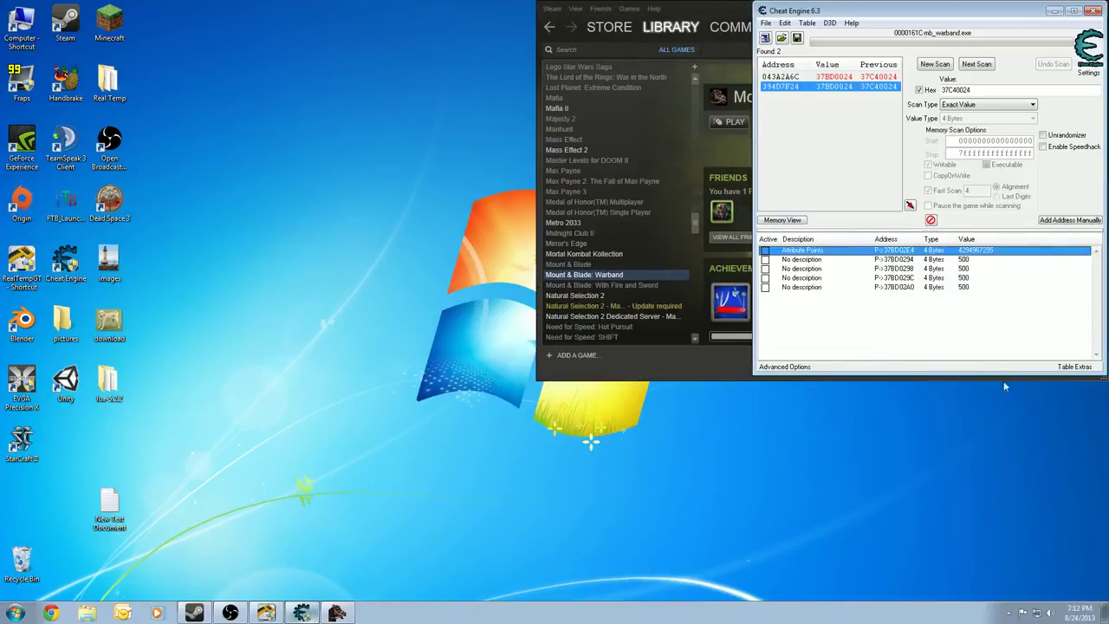
double_click(972, 288)
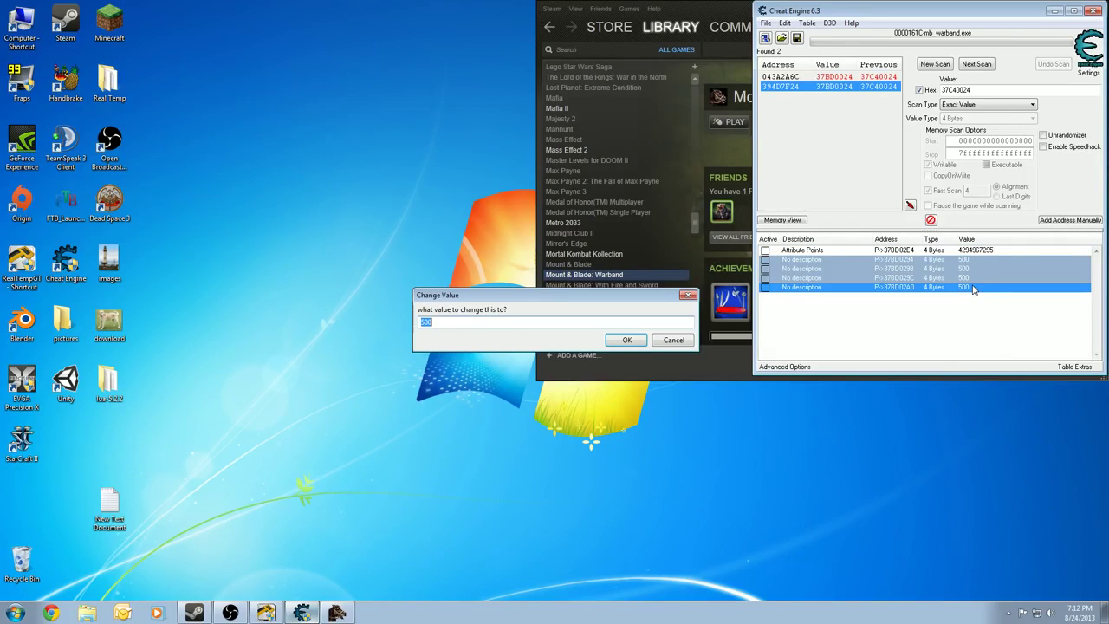
text(5000)
key(Return)
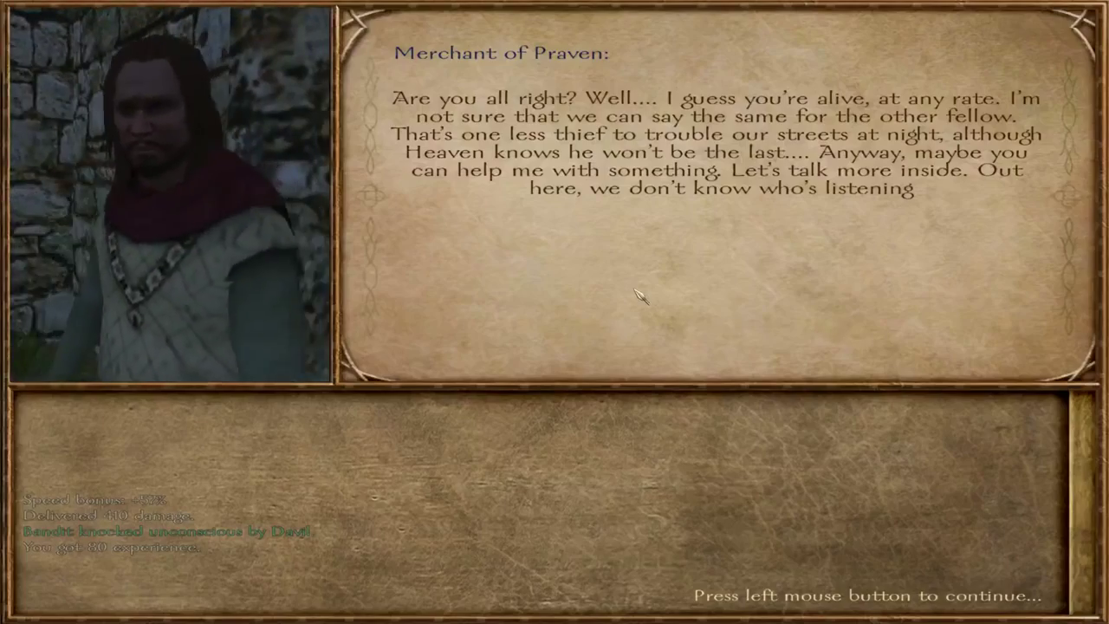
- In the game, continue past the Merchant of Praven's dialogue and enter his house
click(635, 292)
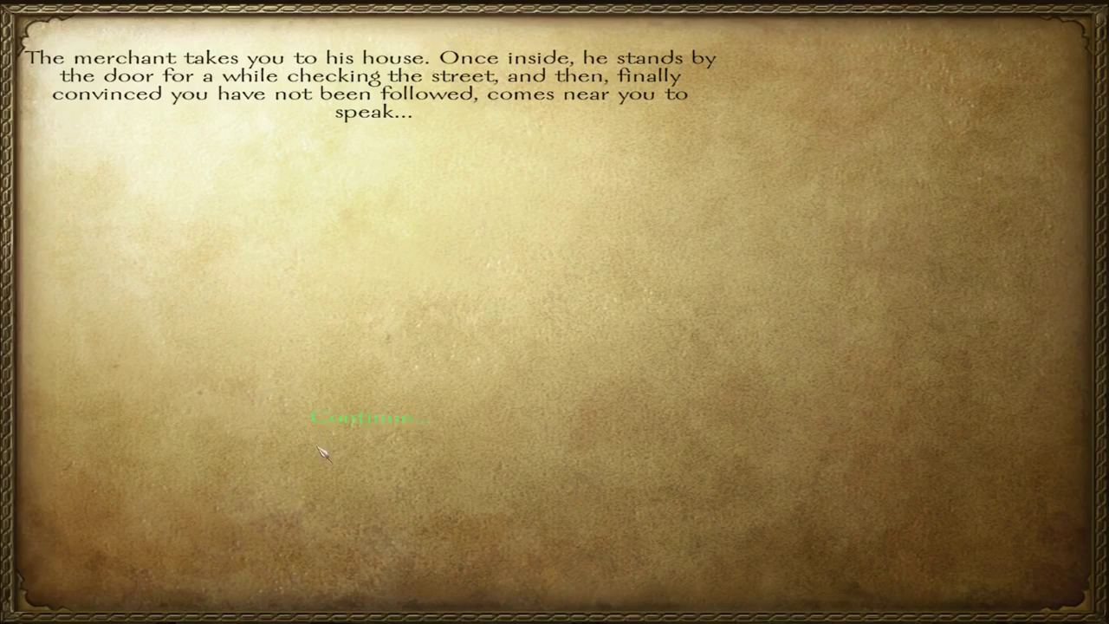
click(364, 417)
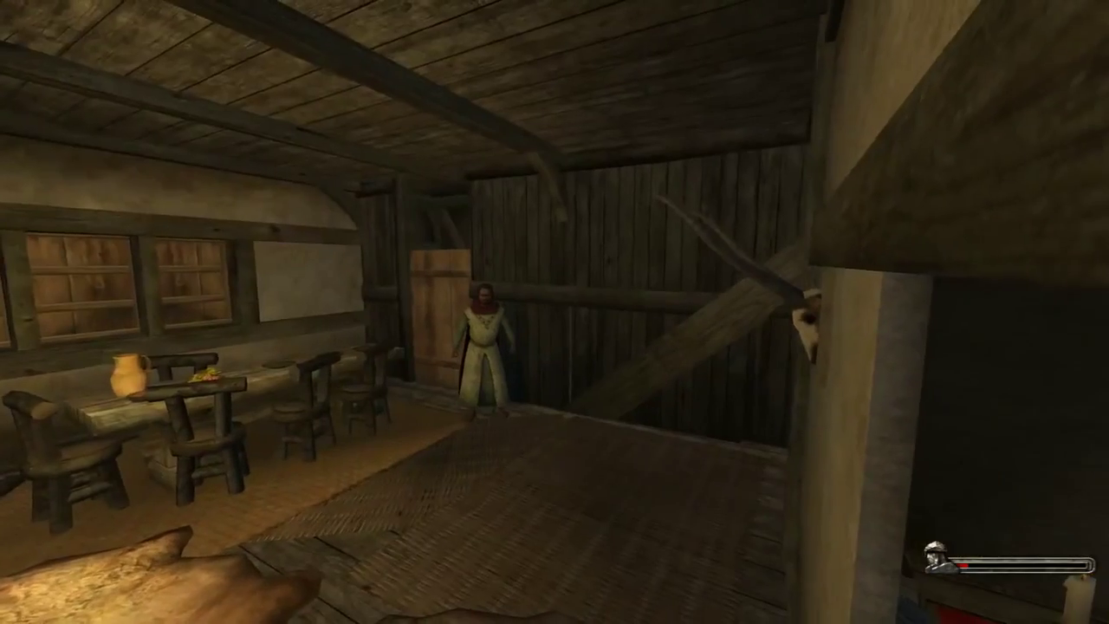